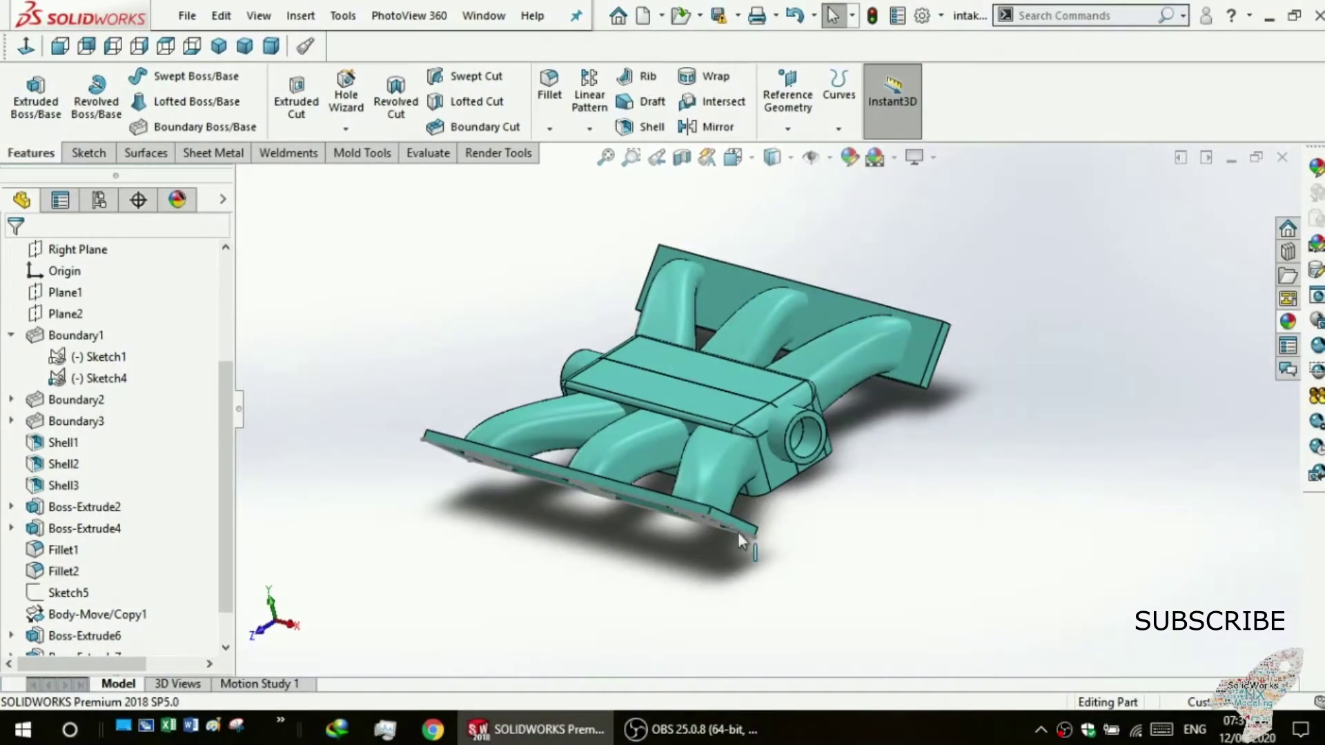
# Orbit the finished manifold, then drag the rollback bar up to just below Sketch4 under Boundary1.
pyautogui.moveTo(500, 347); pyautogui.dragTo(338, 429, button='middle')
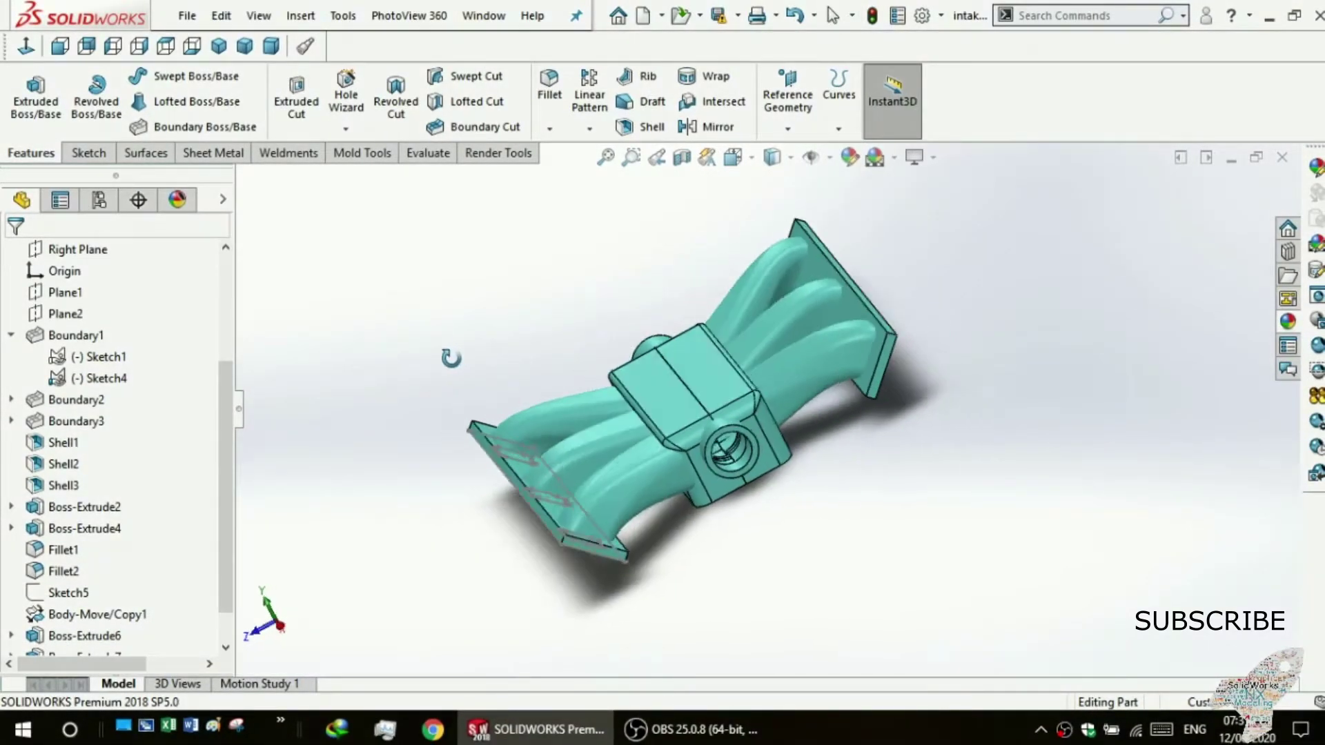
pyautogui.moveTo(562, 339)
pyautogui.mouseDown(button='middle')
pyautogui.moveTo(459, 423)
pyautogui.moveTo(411, 495)
pyautogui.mouseUp(button='middle')
pyautogui.moveTo(591, 320)
pyautogui.mouseDown(button='middle')
pyautogui.moveTo(411, 414)
pyautogui.moveTo(524, 278)
pyautogui.moveTo(444, 420)
pyautogui.moveTo(633, 429)
pyautogui.moveTo(643, 412)
pyautogui.moveTo(692, 452)
pyautogui.mouseUp(button='middle')
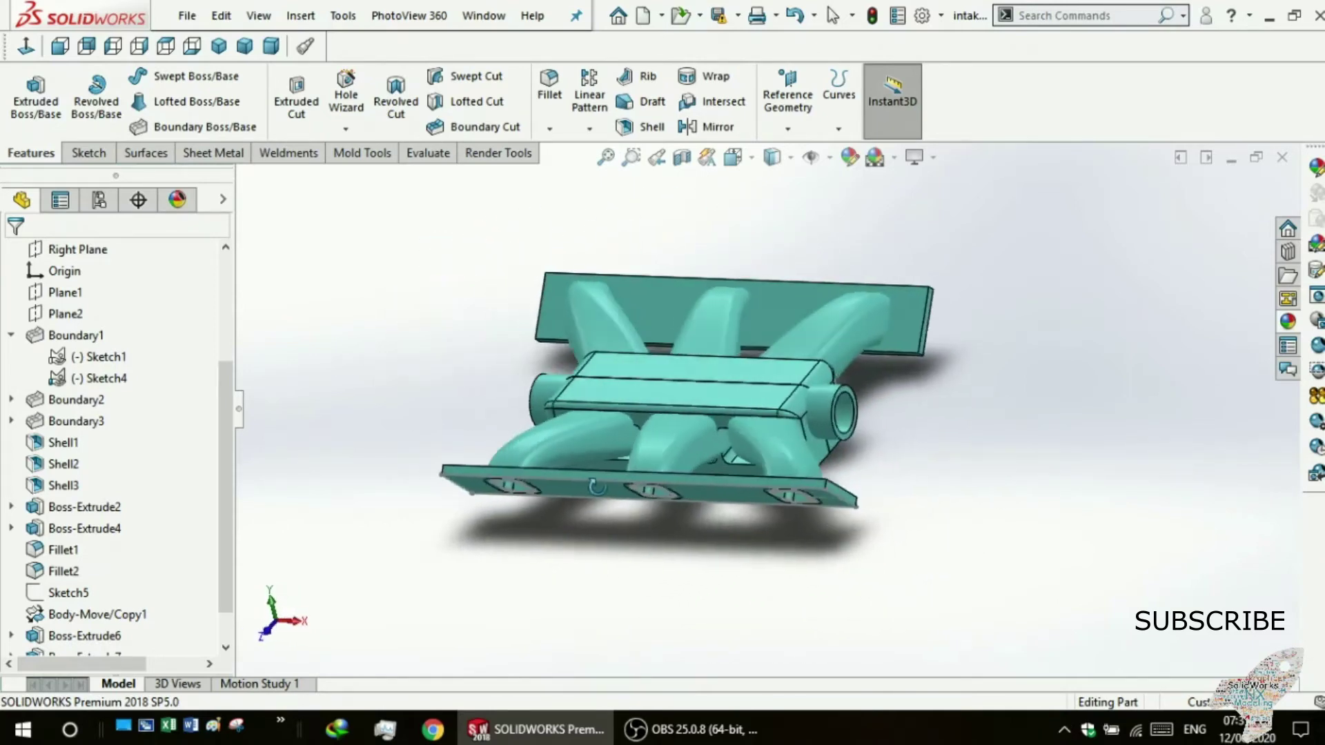
pyautogui.moveTo(692, 453); pyautogui.dragTo(522, 498, button='middle')
pyautogui.scroll(-1, 114, 586)
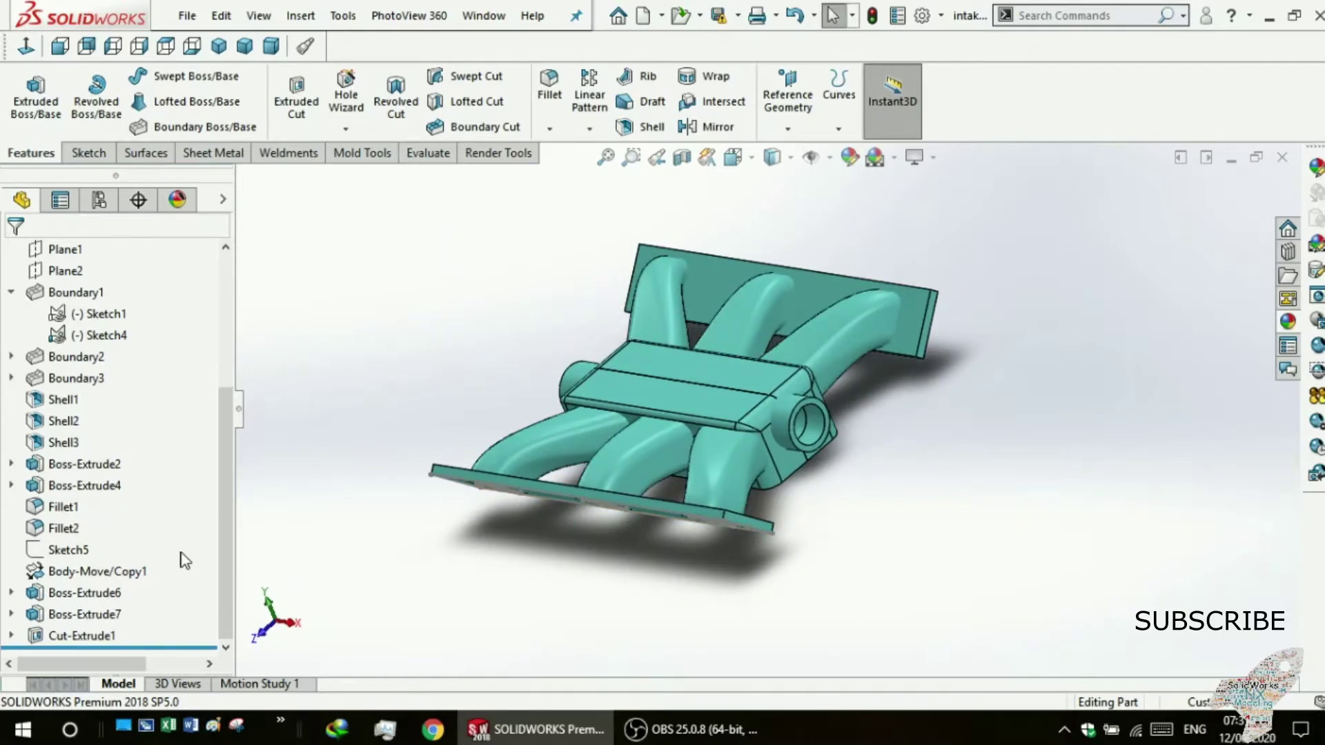
pyautogui.moveTo(135, 647); pyautogui.dragTo(126, 347)
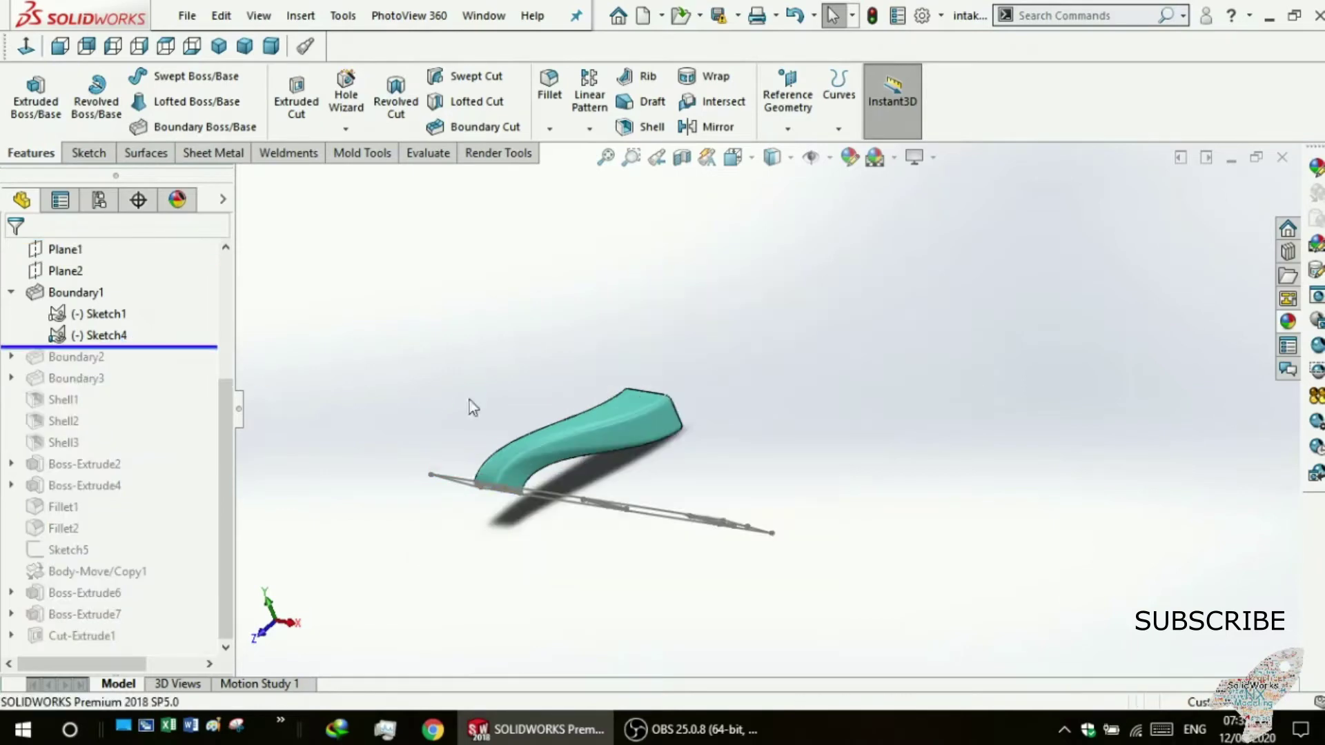
# With only Boundary1 left, open its flange sketch Sketch1 for editing.
pyautogui.moveTo(473, 396); pyautogui.dragTo(518, 443, button='middle')
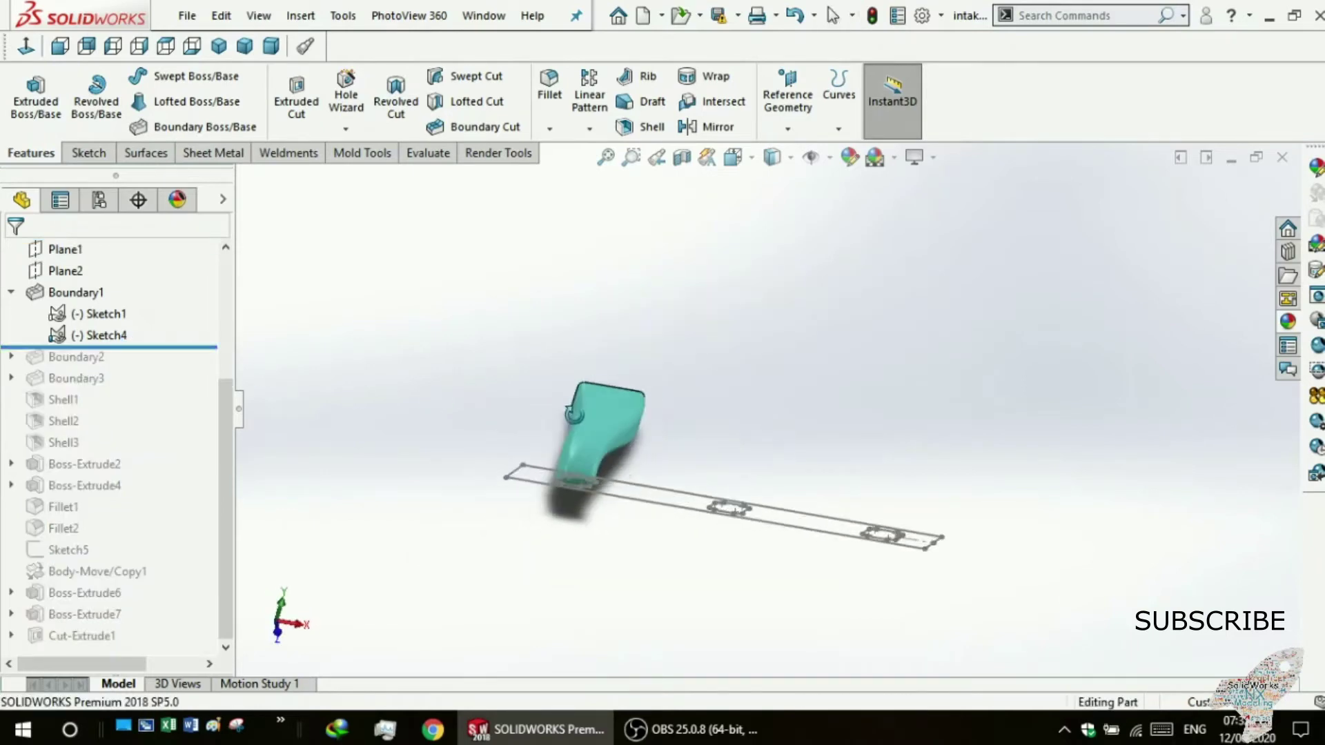
pyautogui.click(100, 313)
pyautogui.click(414, 340)
pyautogui.moveTo(414, 340)
pyautogui.mouseDown(button='middle')
pyautogui.moveTo(467, 349)
pyautogui.moveTo(448, 394)
pyautogui.mouseUp(button='middle')
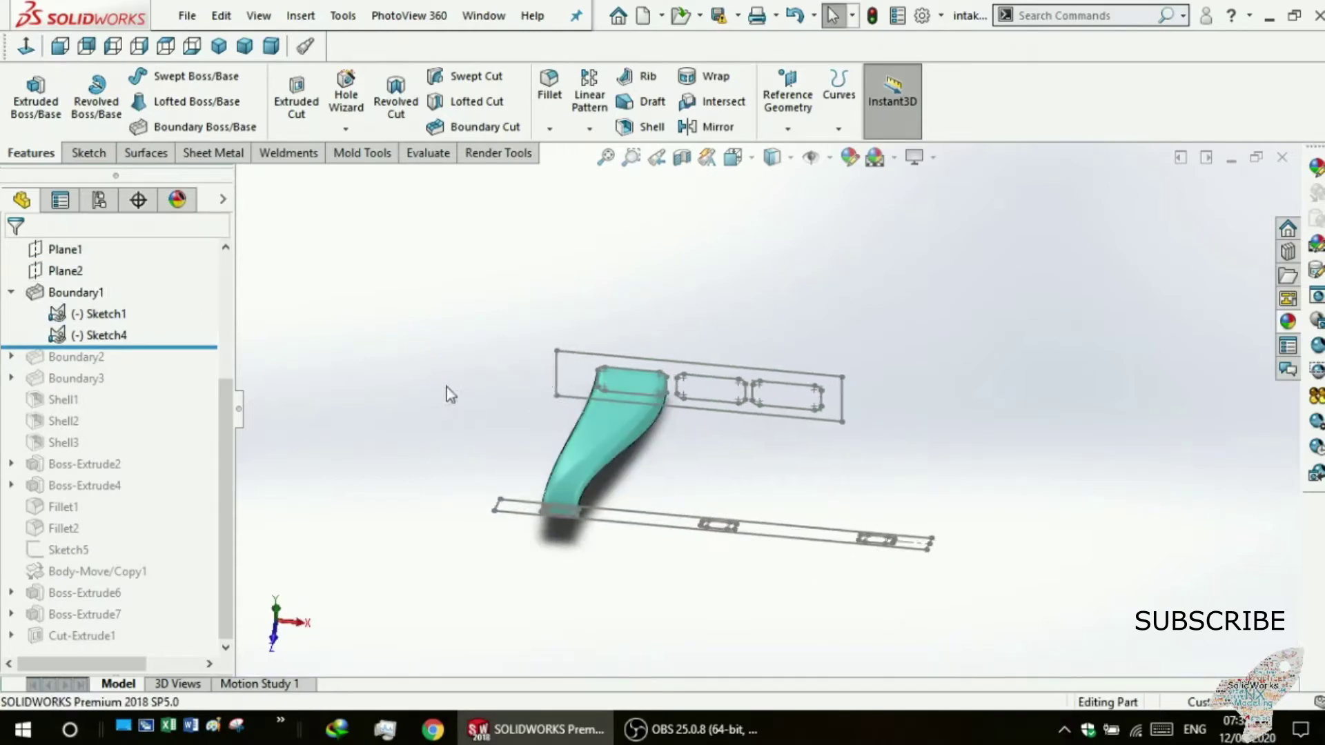
pyautogui.click(97, 315)
pyautogui.click(111, 268)
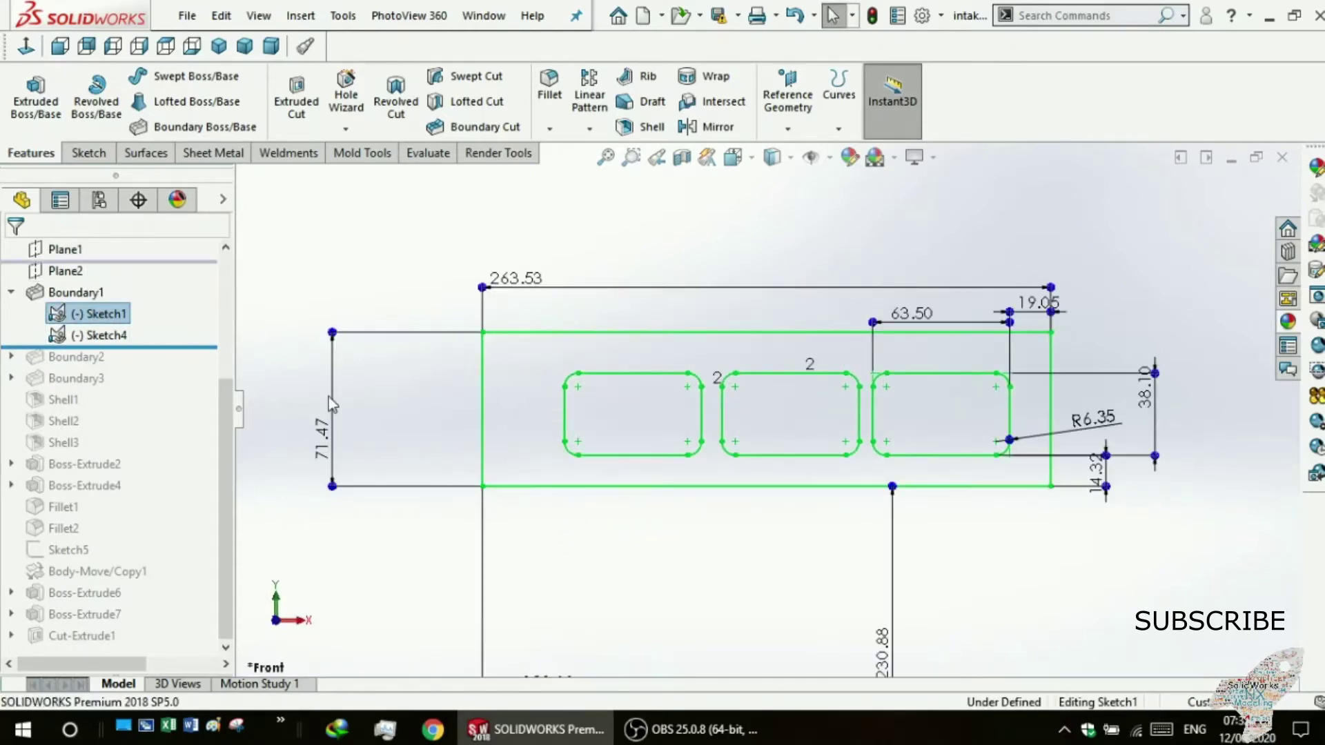
pyautogui.scroll(-2, 385, 470)
pyautogui.scroll(3, 416, 487)
pyautogui.scroll(2, 415, 486)
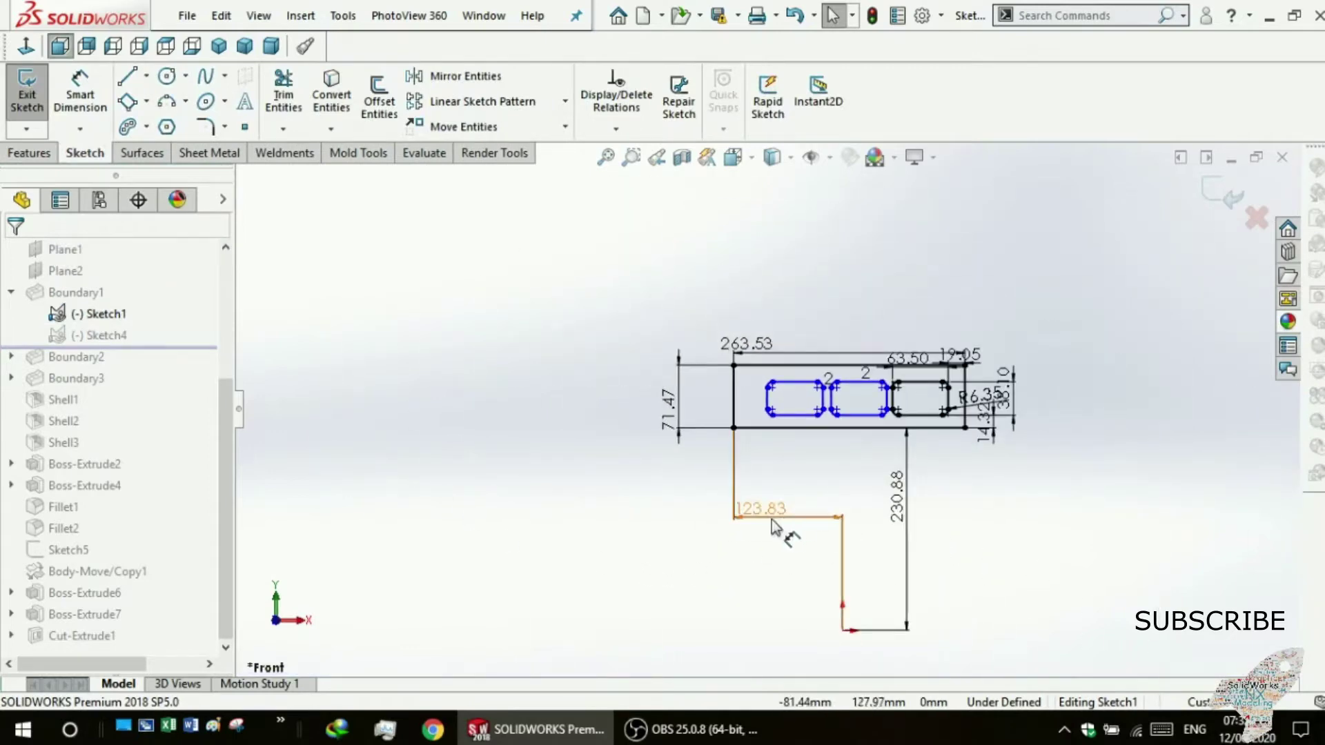
# Move the 123.83 dimension line up in Sketch1.
pyautogui.moveTo(773, 524); pyautogui.dragTo(779, 506)
pyautogui.click(755, 534)
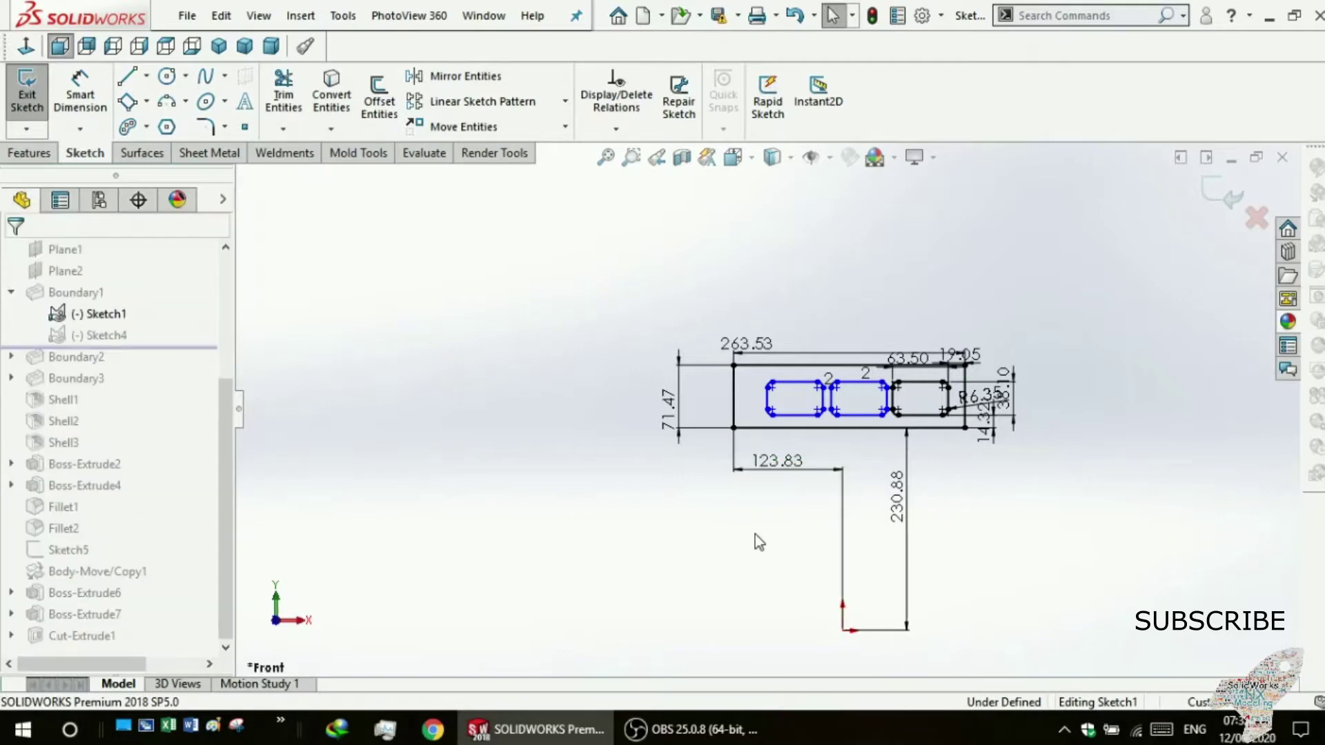
pyautogui.scroll(-2, 1020, 544)
pyautogui.scroll(2, 878, 533)
pyautogui.scroll(-1, 811, 561)
pyautogui.scroll(1, 779, 592)
pyautogui.scroll(1, 782, 605)
pyautogui.scroll(-1, 829, 300)
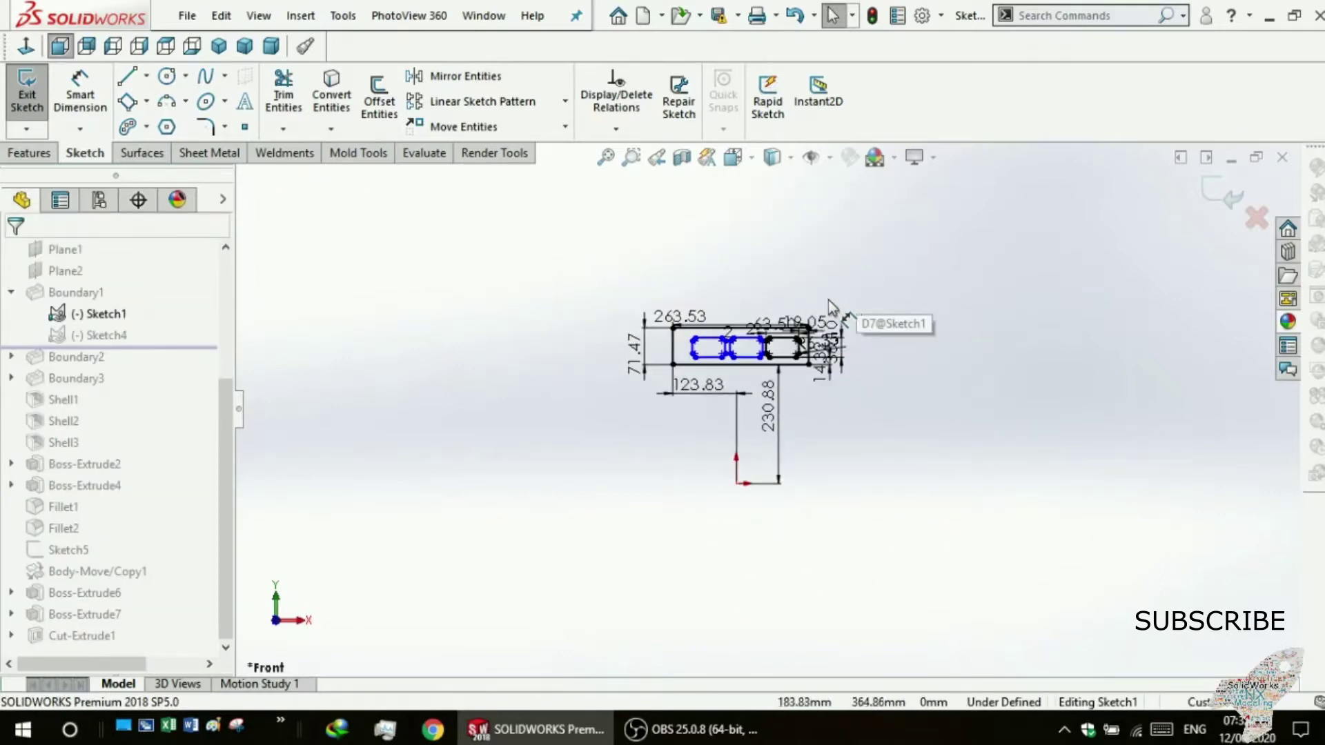
pyautogui.scroll(-2, 804, 339)
# Reposition the 63.50, 19.05, R6.35, 38.10 and 14.32 dimensions clear of the geometry, then exit the sketch.
pyautogui.moveTo(761, 356); pyautogui.dragTo(761, 298)
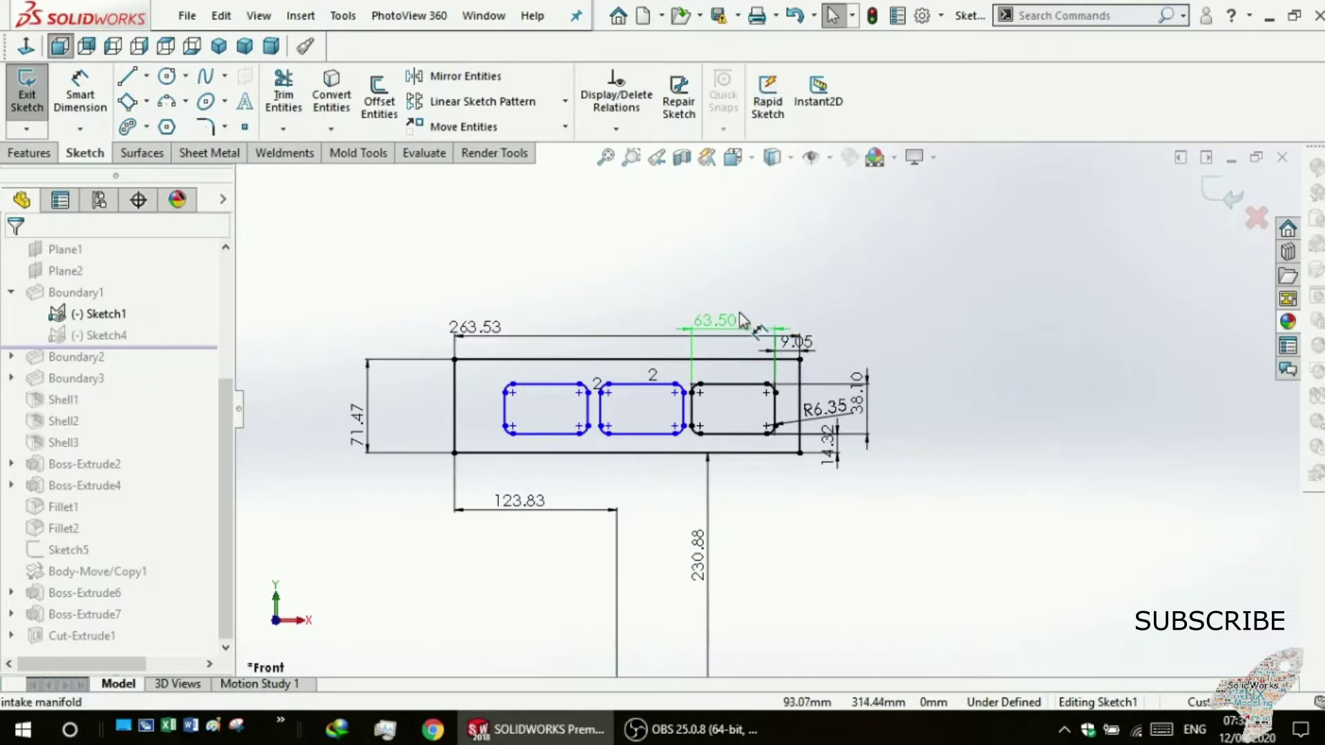
pyautogui.moveTo(808, 349); pyautogui.dragTo(900, 325)
pyautogui.click(828, 413)
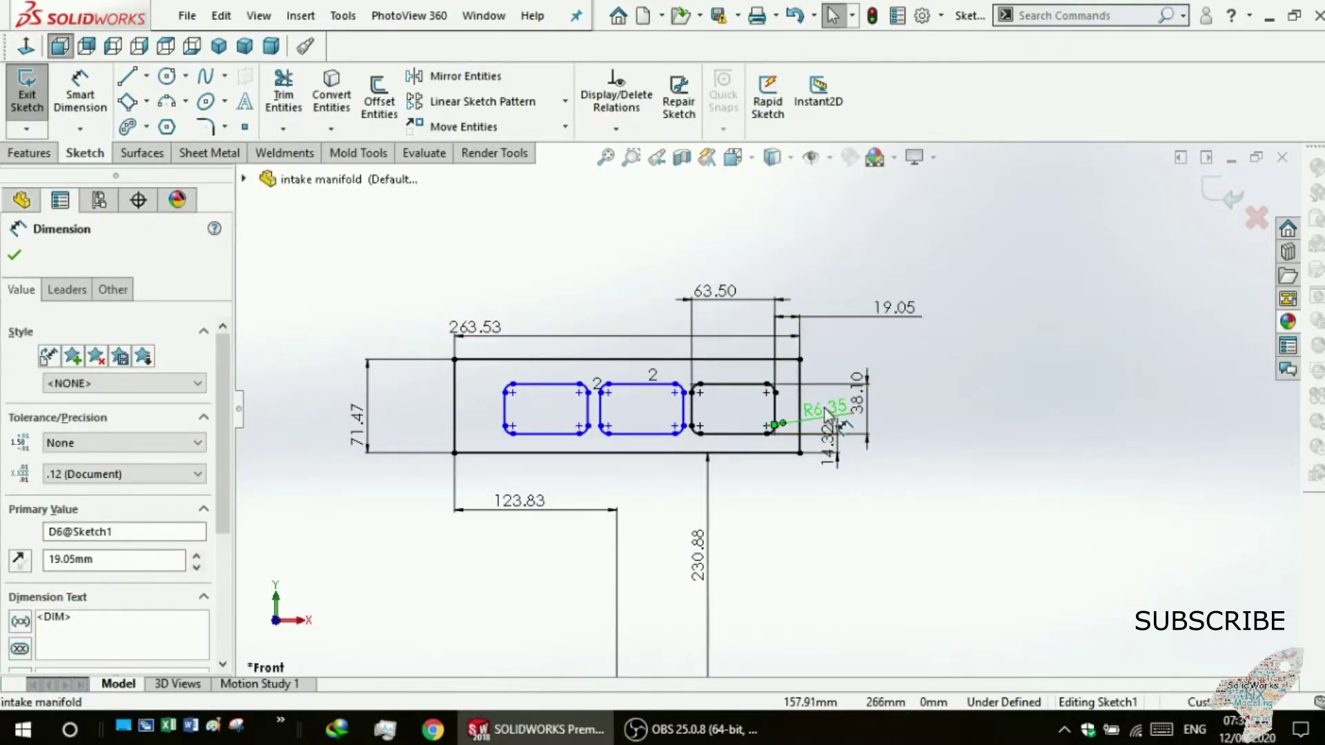
pyautogui.moveTo(841, 375); pyautogui.dragTo(845, 359)
pyautogui.moveTo(857, 404); pyautogui.dragTo(897, 407)
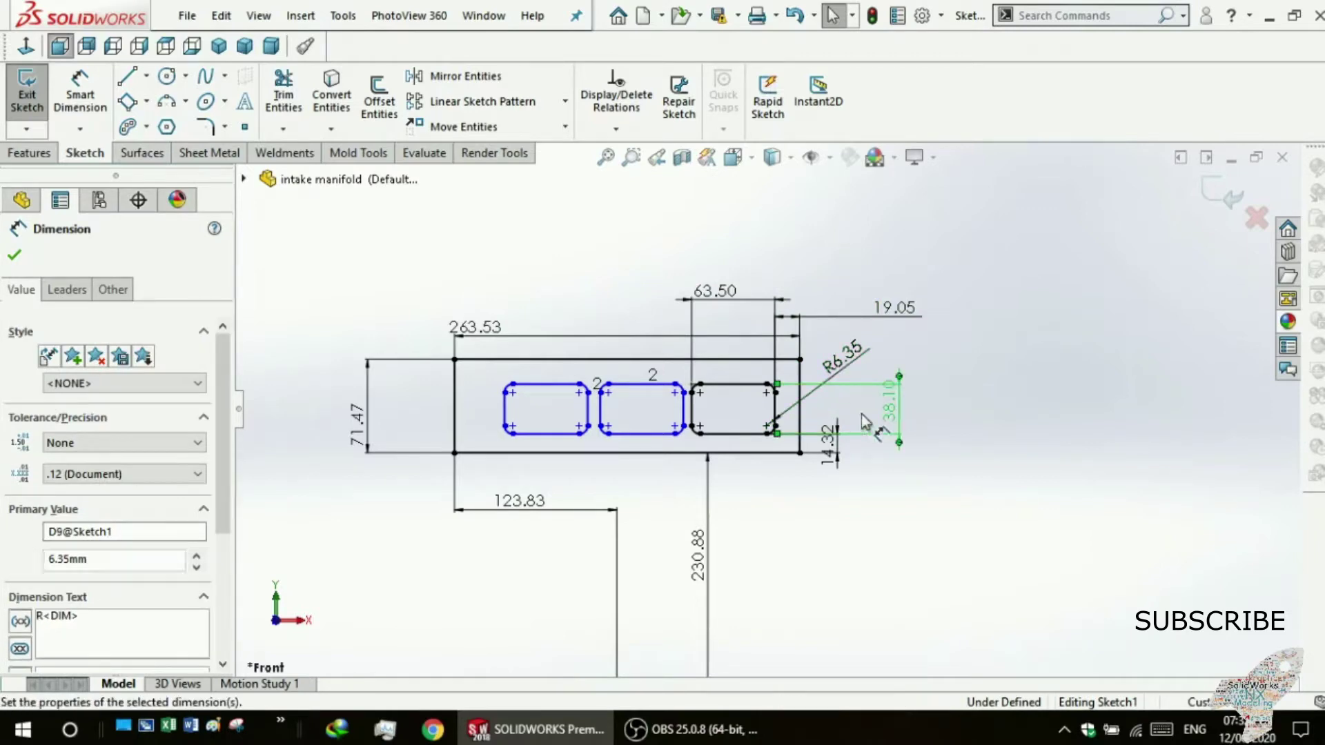
pyautogui.moveTo(829, 438); pyautogui.dragTo(882, 449)
pyautogui.click(860, 501)
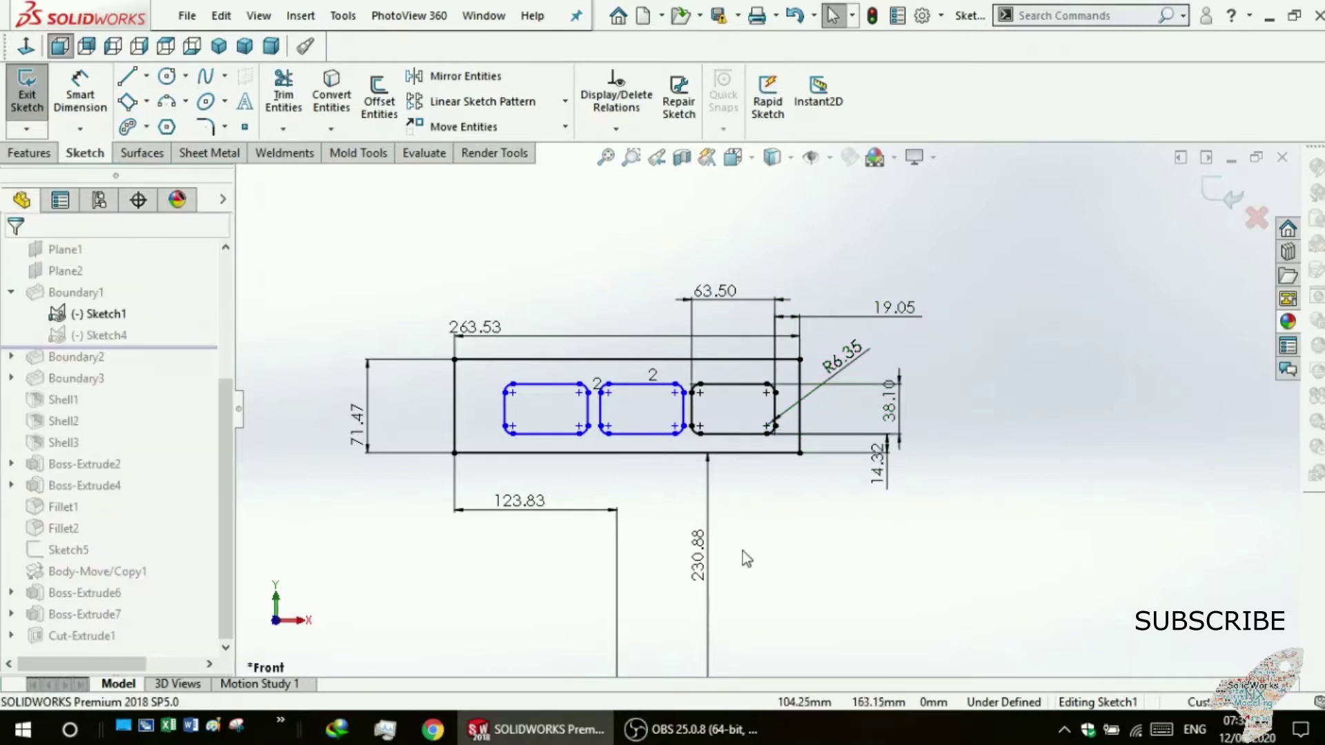
pyautogui.scroll(2, 742, 550)
pyautogui.keyDown('ctrl'); pyautogui.moveTo(727, 565); pyautogui.dragTo(735, 535, button='middle'); pyautogui.keyUp('ctrl')
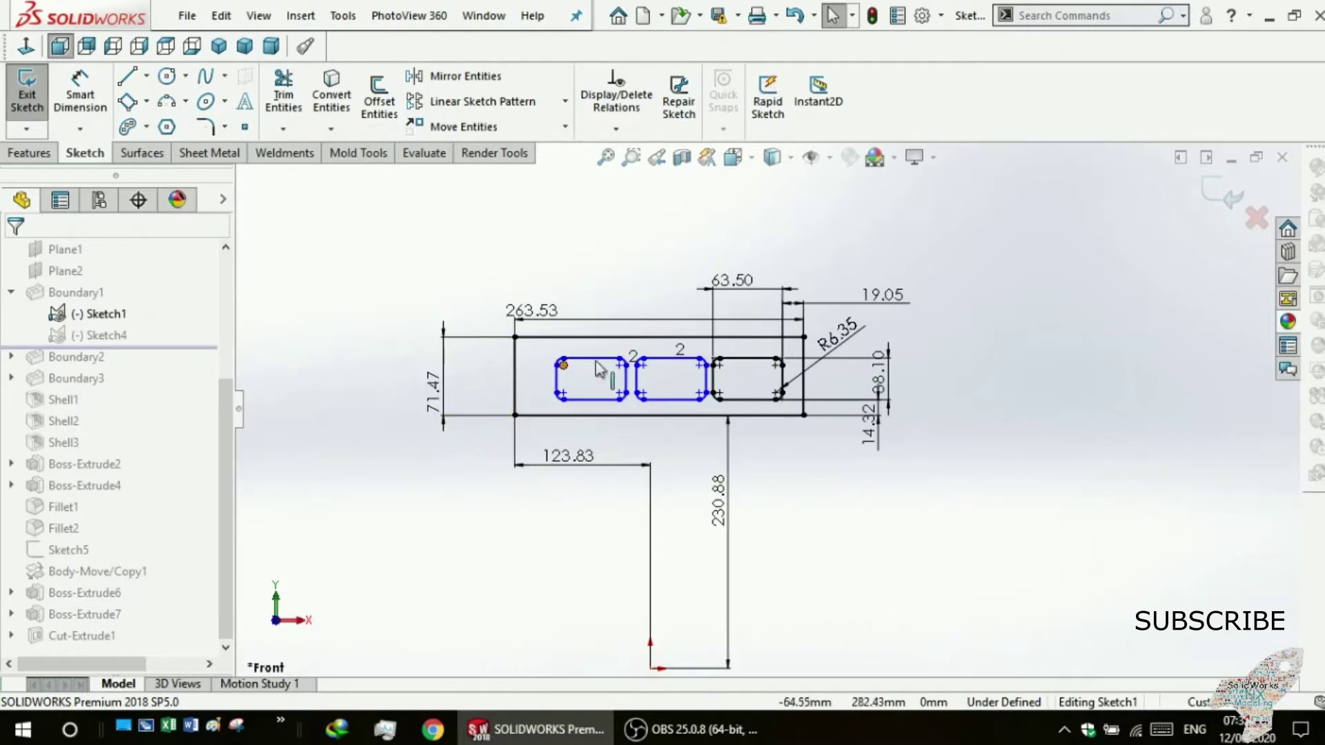
pyautogui.click(15, 109)
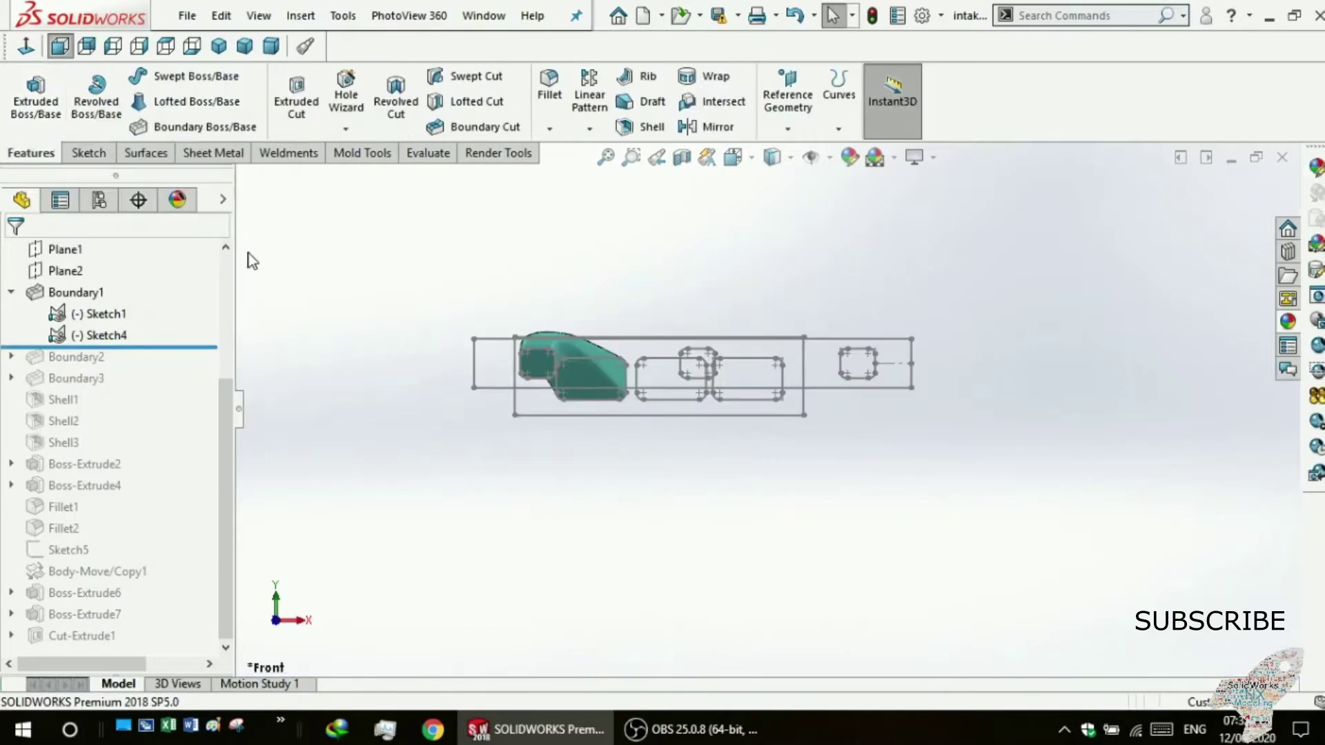
# Edit Sketch4 to view its dimensions, then exit it to rebuild the runner.
pyautogui.click(62, 249)
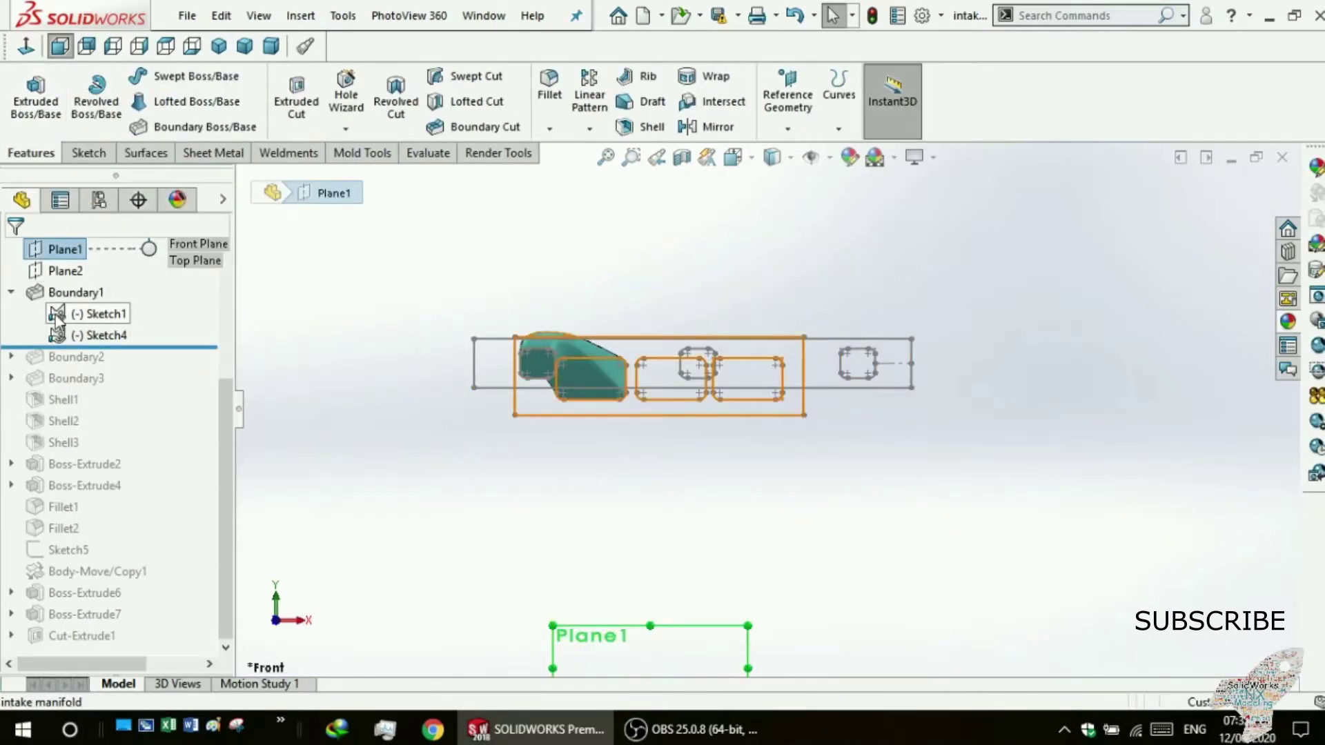
pyautogui.click(76, 337)
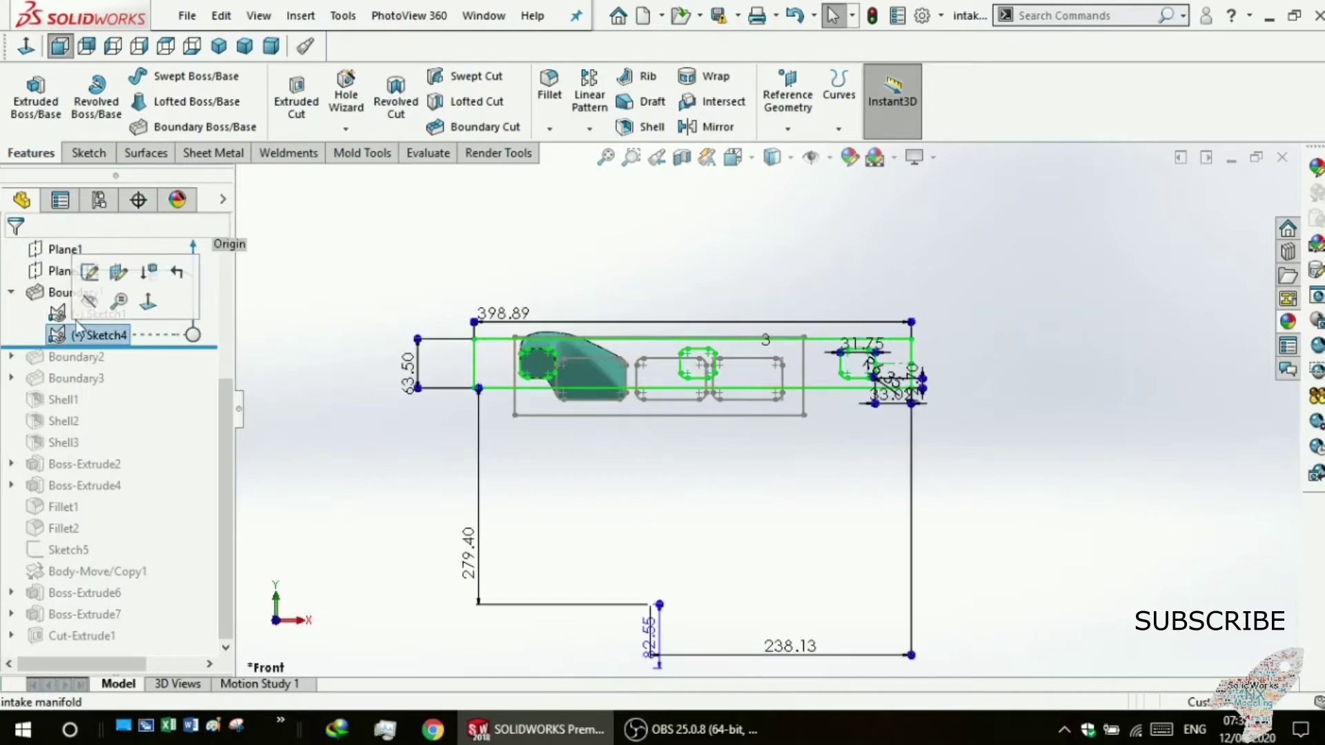
pyautogui.click(91, 274)
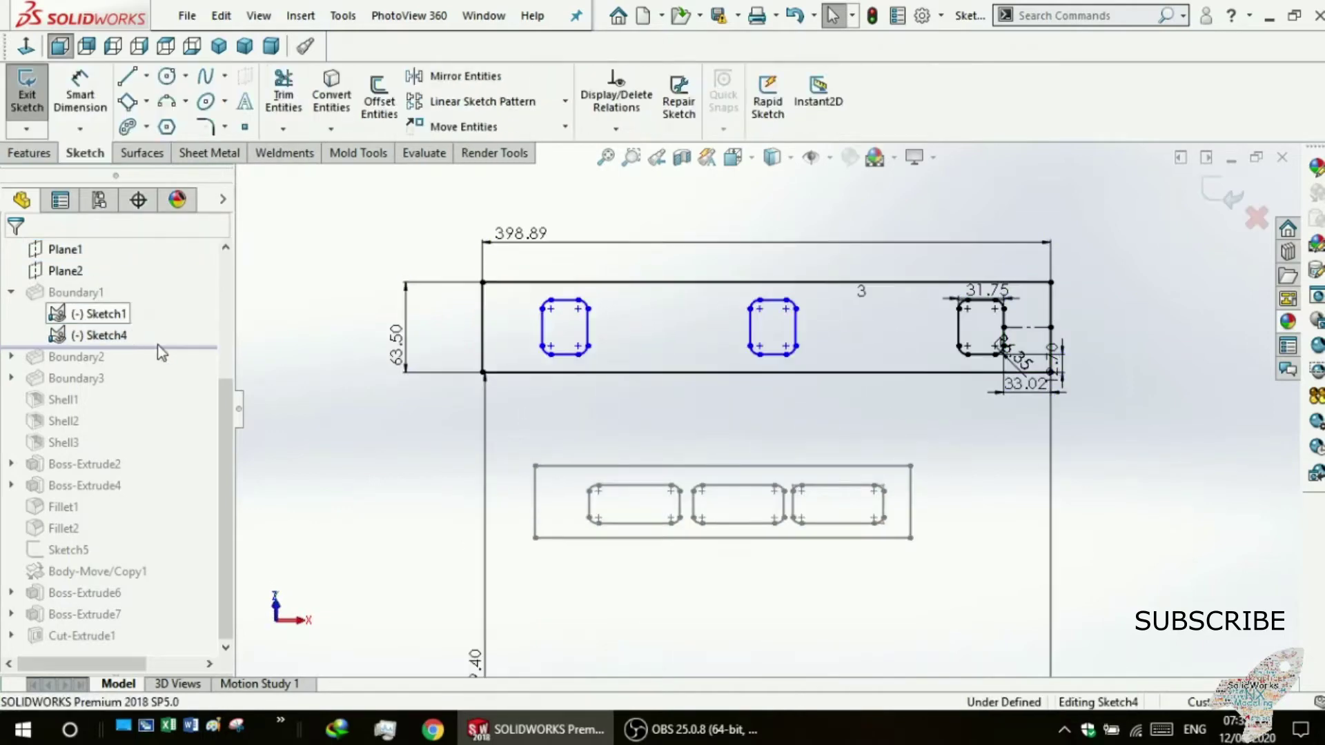
pyautogui.moveTo(376, 454)
pyautogui.mouseDown(button='middle')
pyautogui.moveTo(287, 491)
pyautogui.moveTo(365, 474)
pyautogui.mouseUp(button='middle')
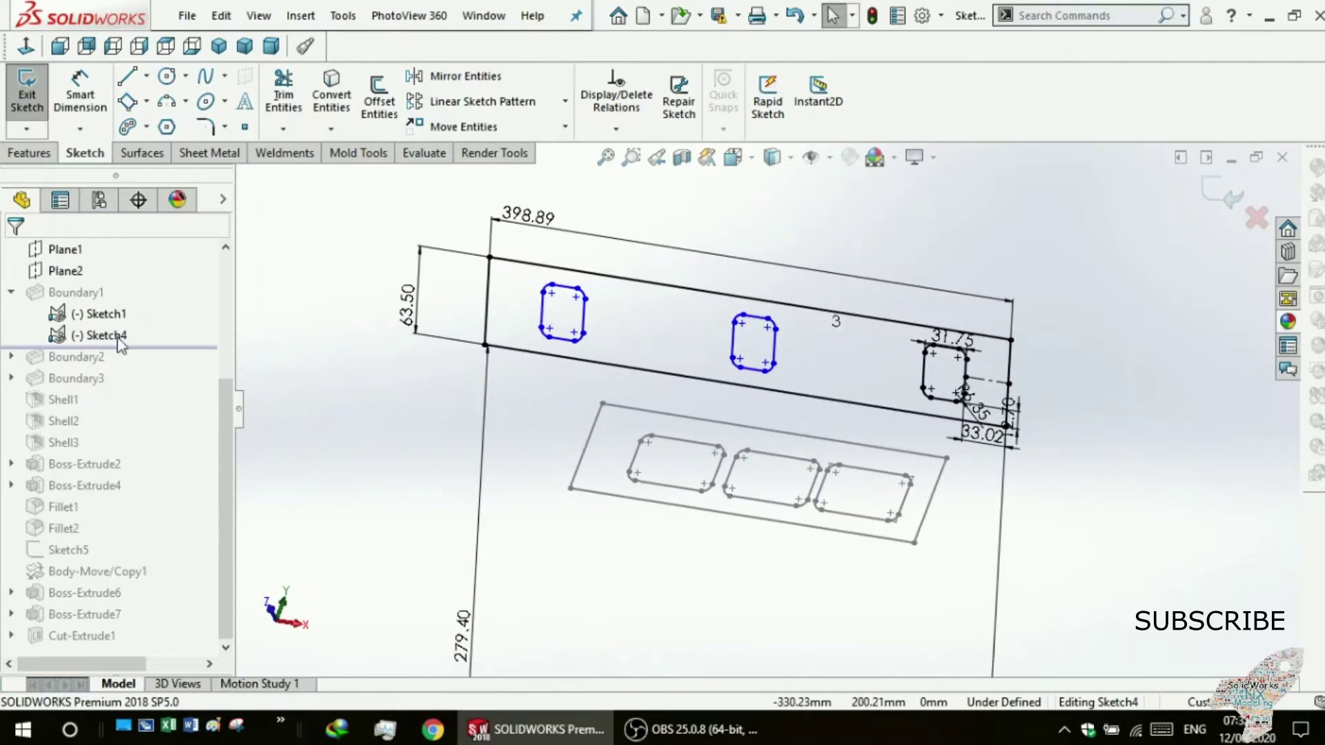
pyautogui.click(27, 97)
# Inspect the rebuilt runner and check a flange sketch line's length.
pyautogui.moveTo(288, 370)
pyautogui.mouseDown(button='middle')
pyautogui.moveTo(375, 379)
pyautogui.moveTo(285, 430)
pyautogui.moveTo(327, 430)
pyautogui.mouseUp(button='middle')
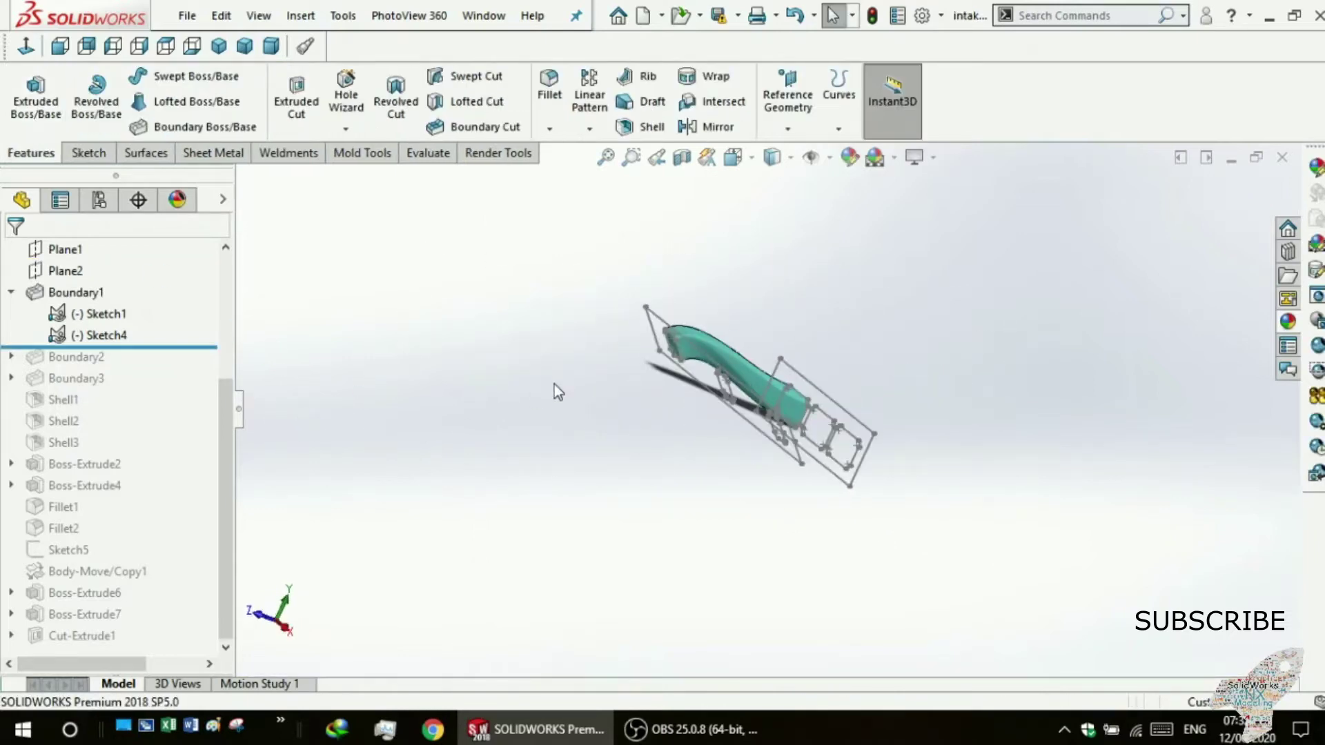
pyautogui.click(659, 371)
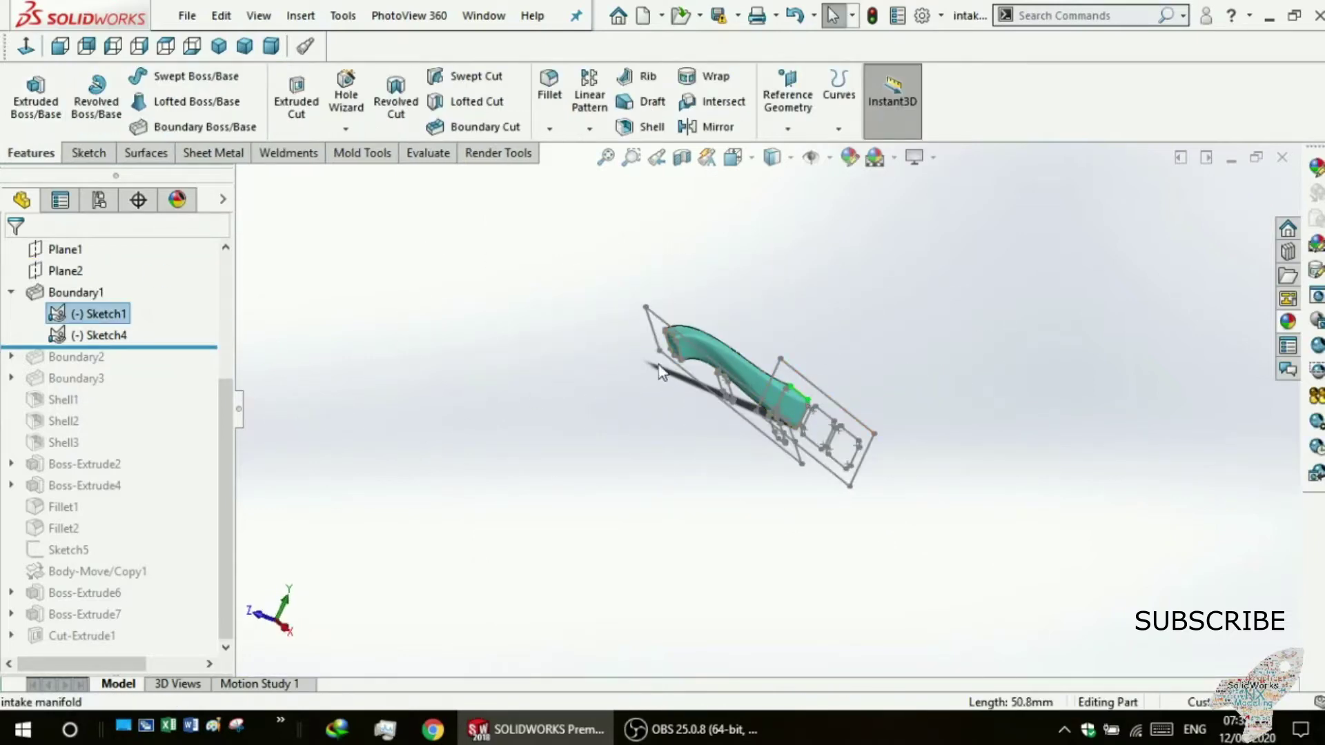
pyautogui.press('Escape')
pyautogui.scroll(-2, 642, 348)
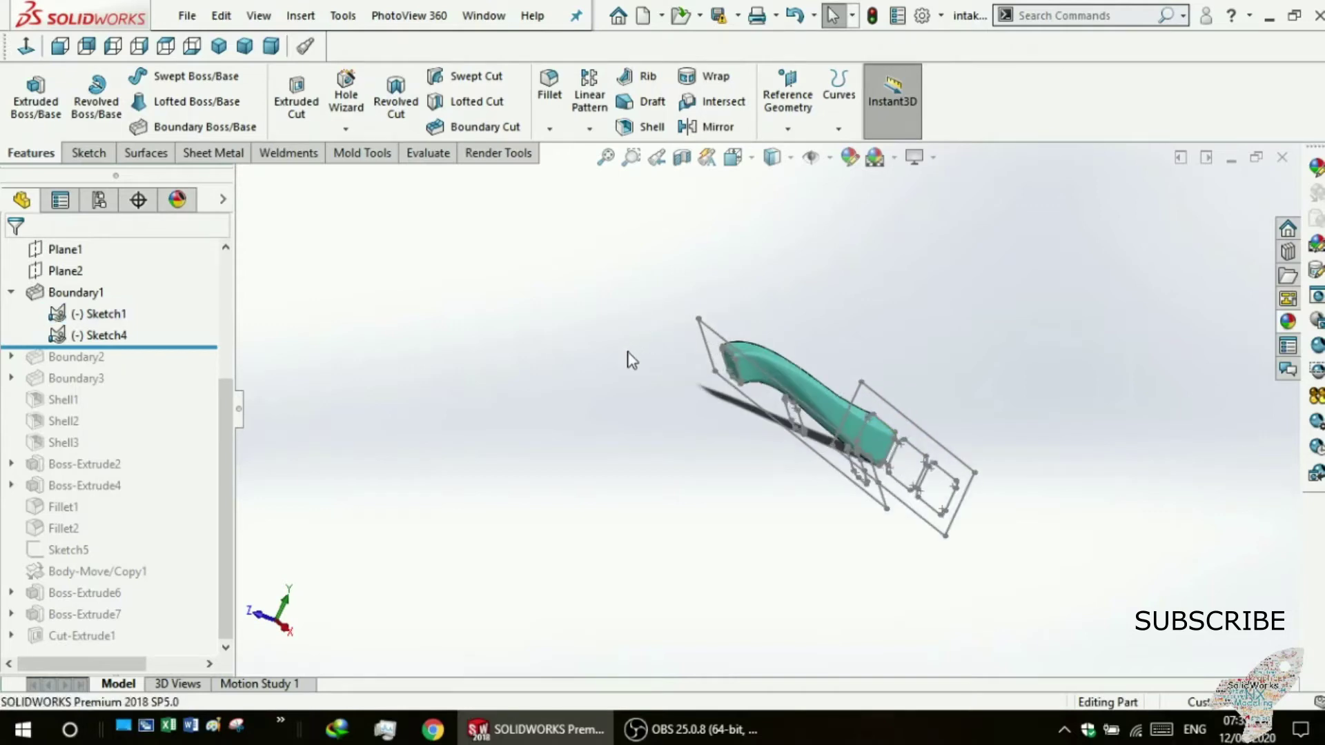
pyautogui.moveTo(629, 359)
pyautogui.mouseDown(button='middle')
pyautogui.moveTo(550, 376)
pyautogui.moveTo(586, 370)
pyautogui.moveTo(631, 387)
pyautogui.moveTo(689, 440)
pyautogui.moveTo(624, 449)
pyautogui.moveTo(553, 435)
pyautogui.moveTo(670, 400)
pyautogui.mouseUp(button='middle')
pyautogui.scroll(2, 641, 378)
pyautogui.scroll(2, 640, 377)
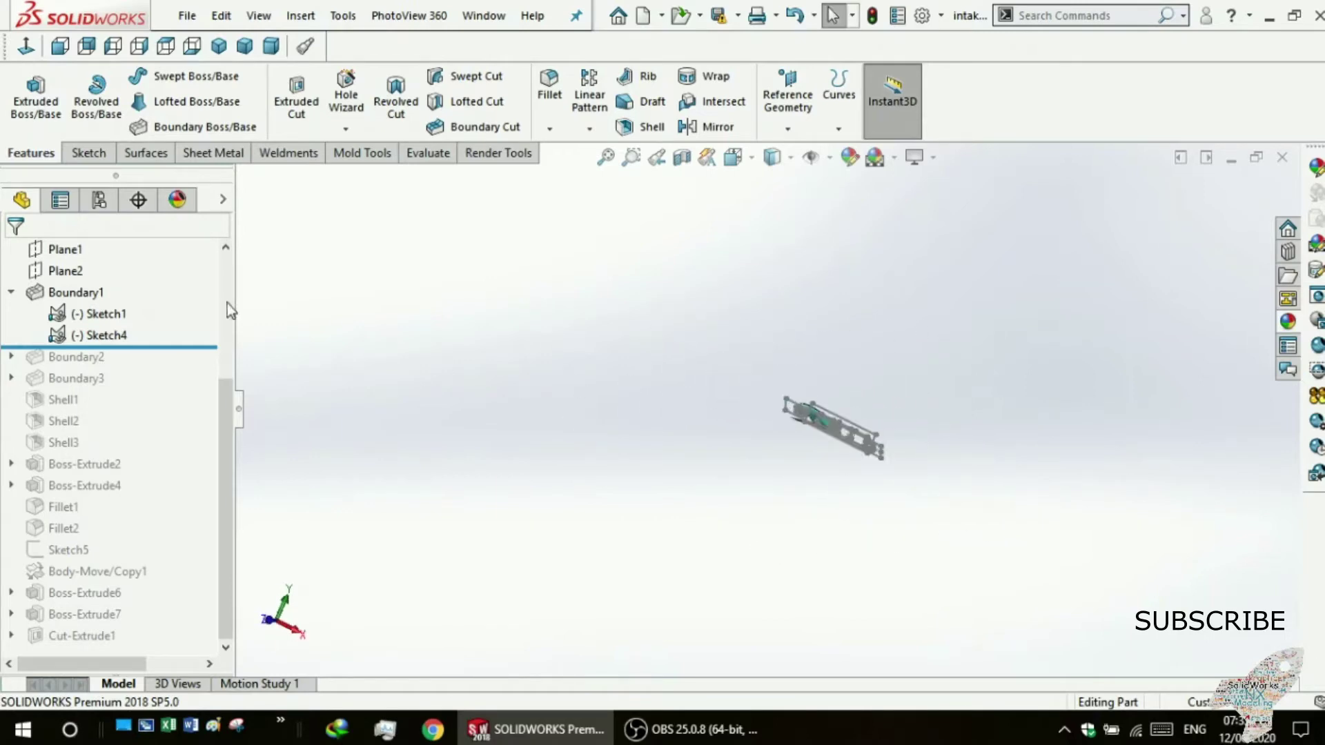
# Select Plane1 beneath the runner and open new sketch Sketch9 on it.
pyautogui.click(61, 247)
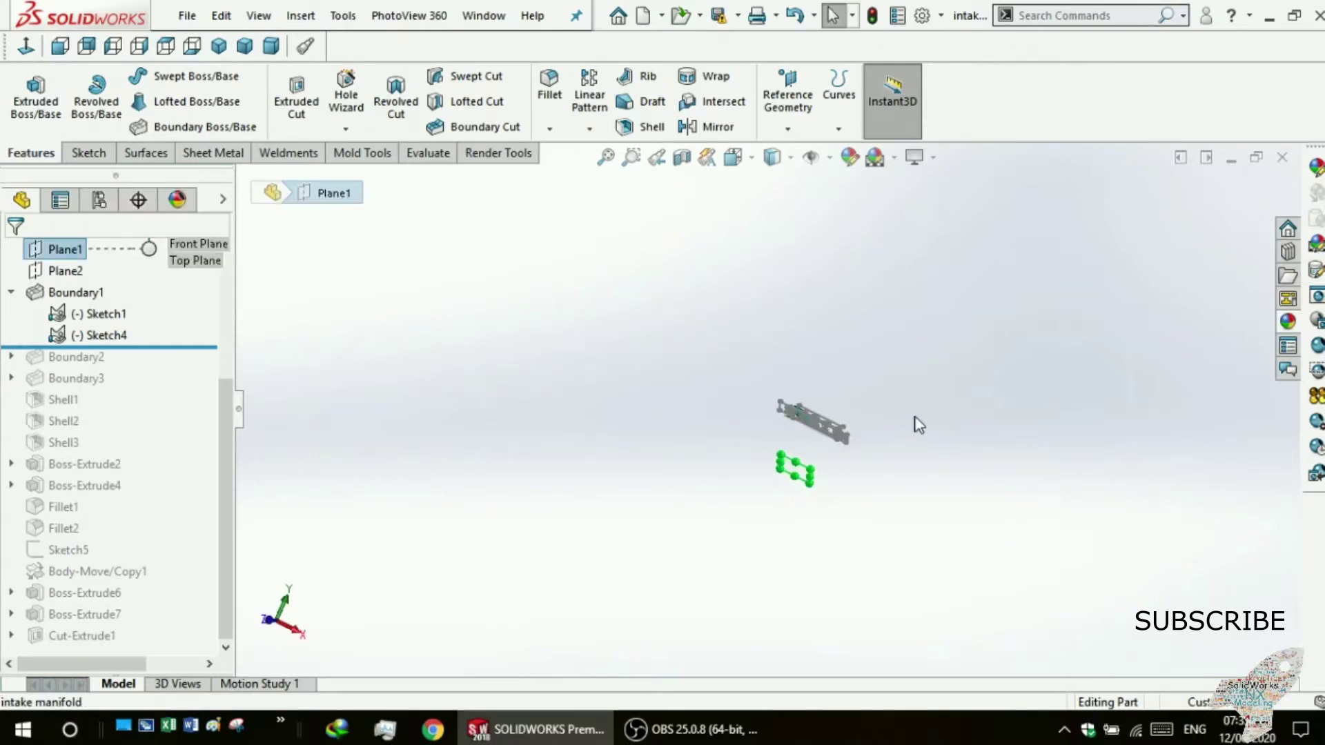
pyautogui.scroll(-3, 915, 423)
pyautogui.moveTo(675, 503); pyautogui.dragTo(659, 486, button='middle')
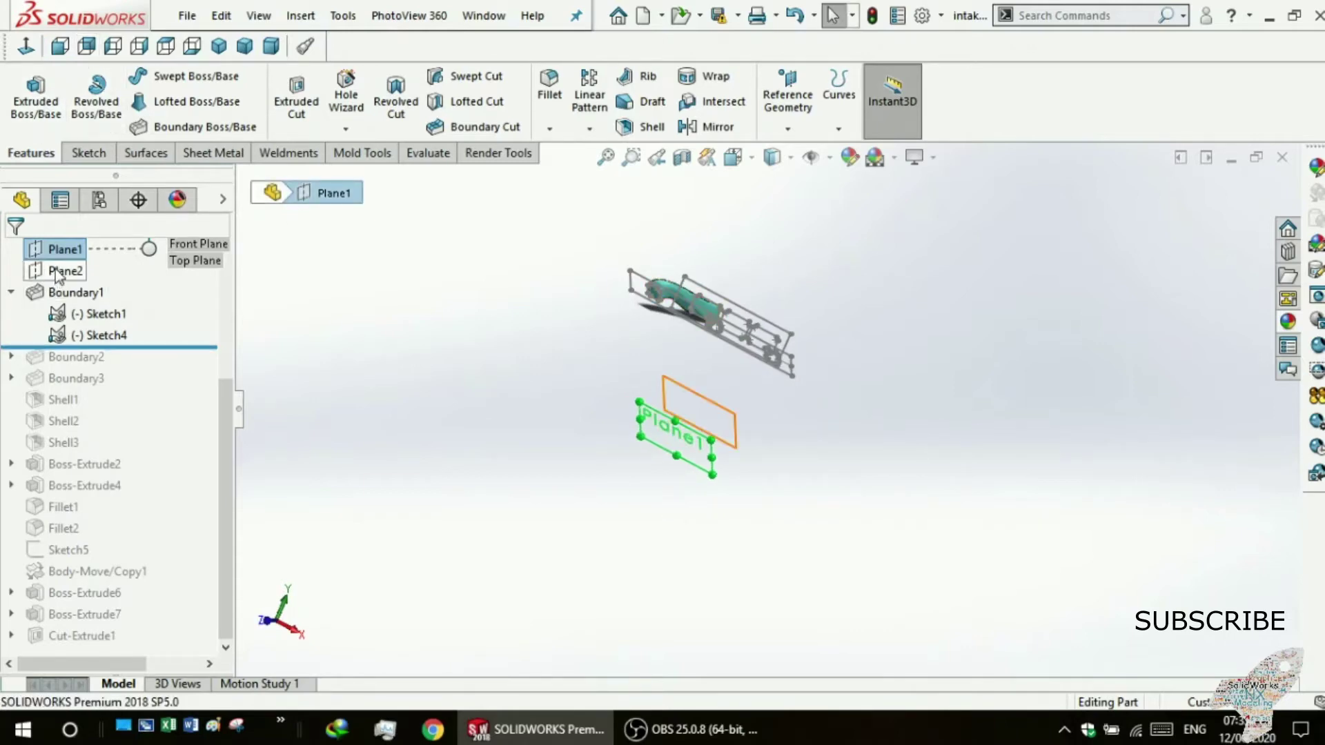
pyautogui.click(56, 244)
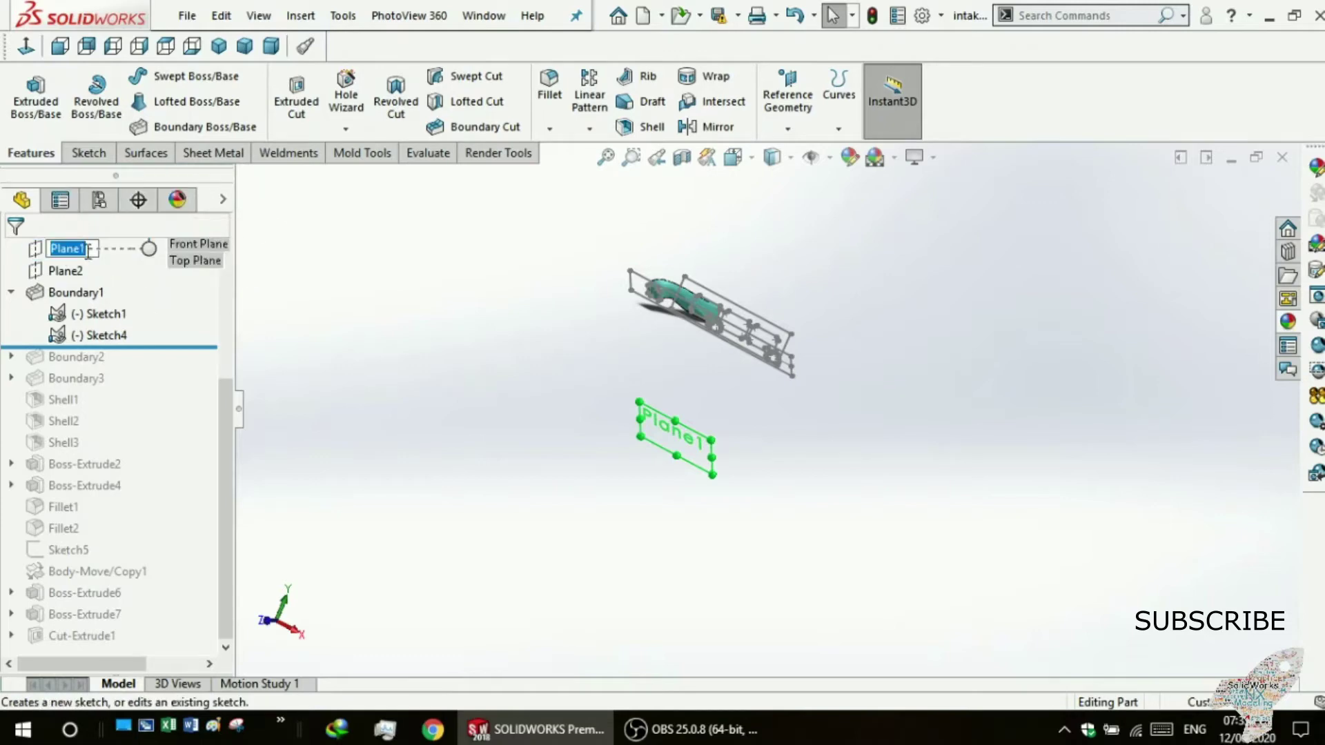
pyautogui.click(90, 296)
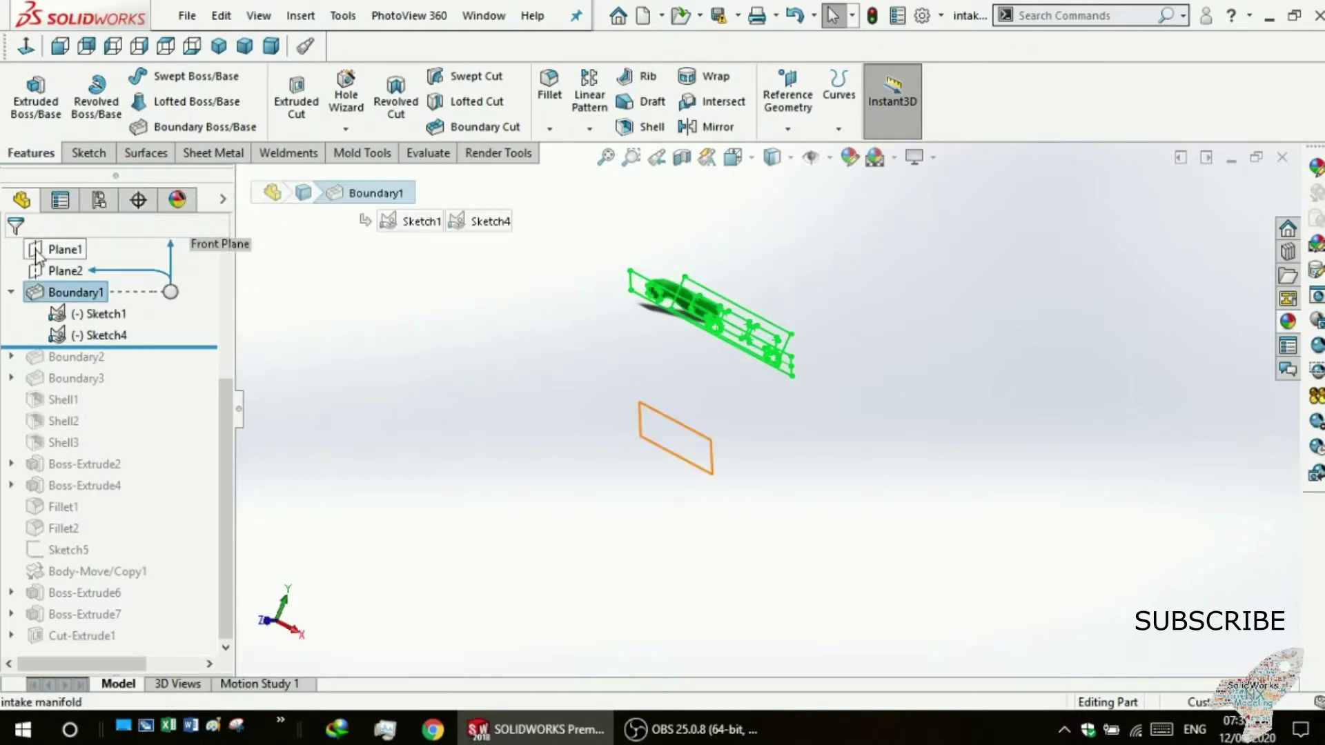
pyautogui.click(36, 250)
pyautogui.click(55, 222)
pyautogui.press('z')
pyautogui.press('z')
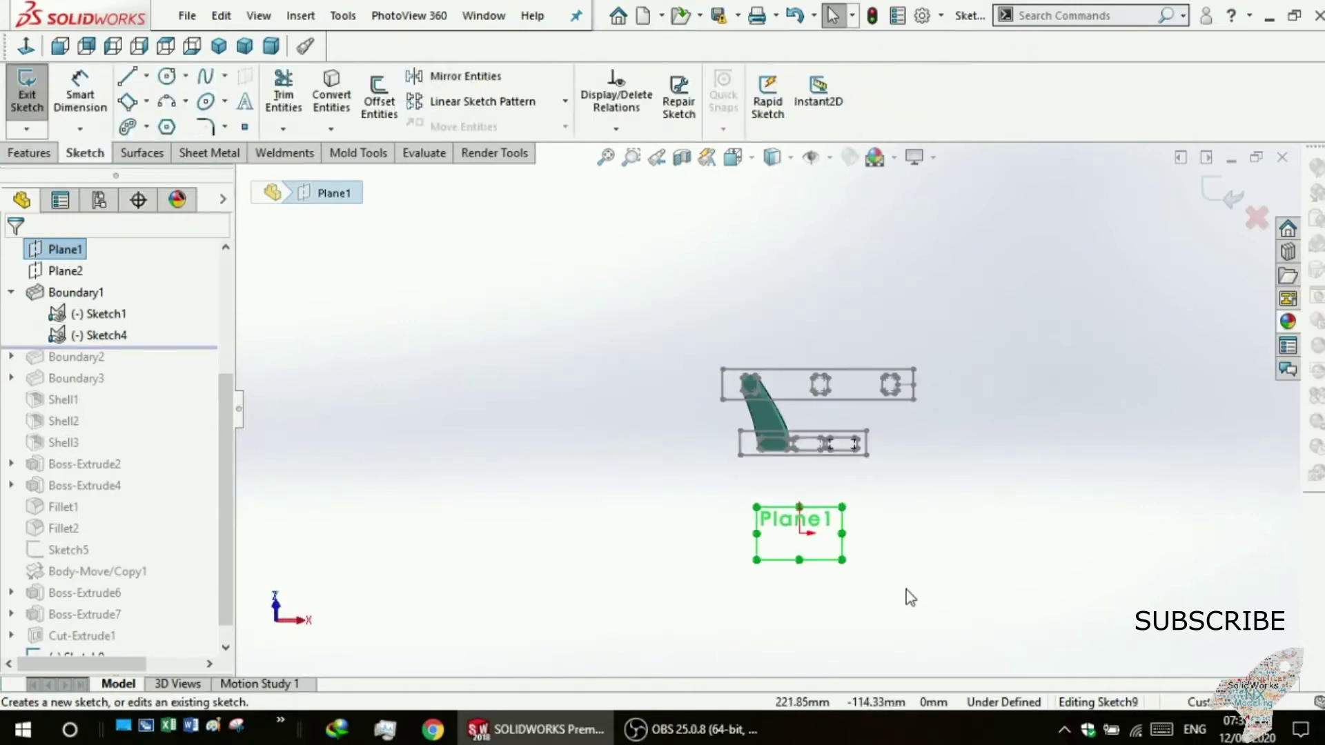
pyautogui.scroll(-2, 897, 593)
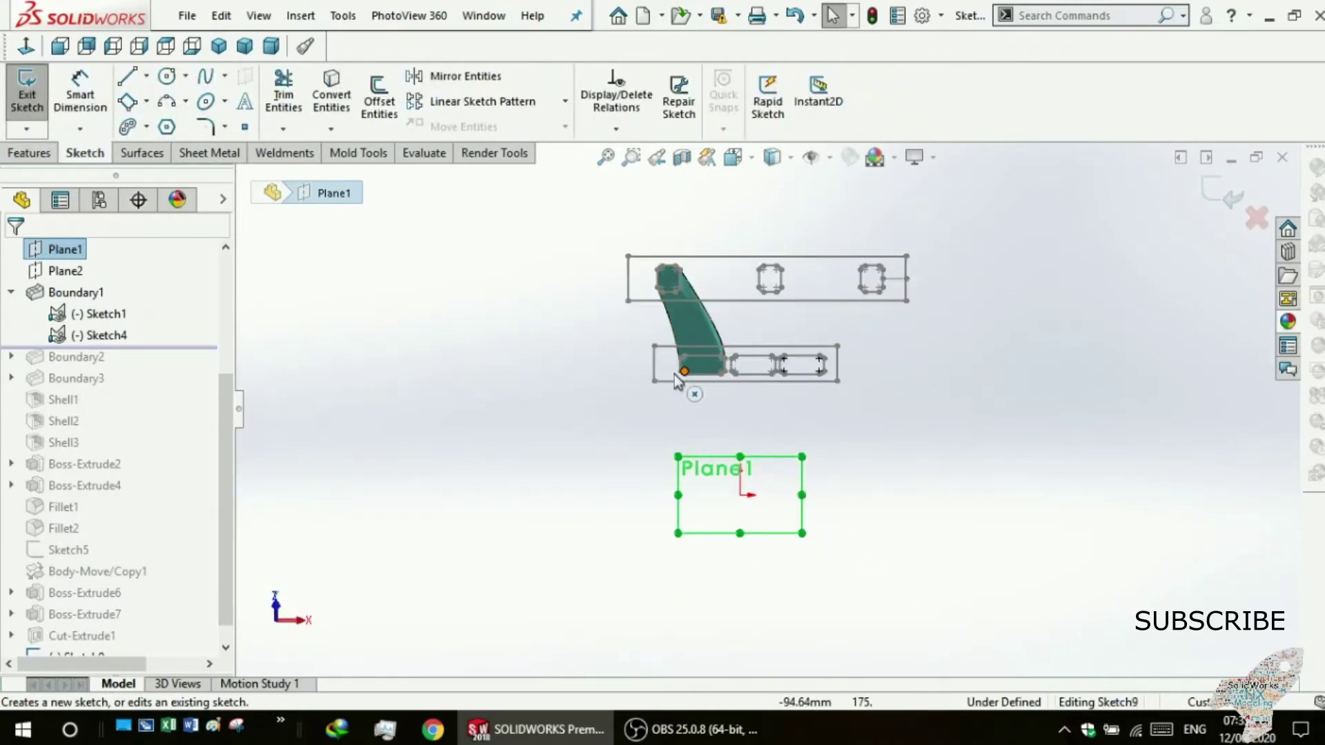
pyautogui.click(38, 271)
pyautogui.click(18, 114)
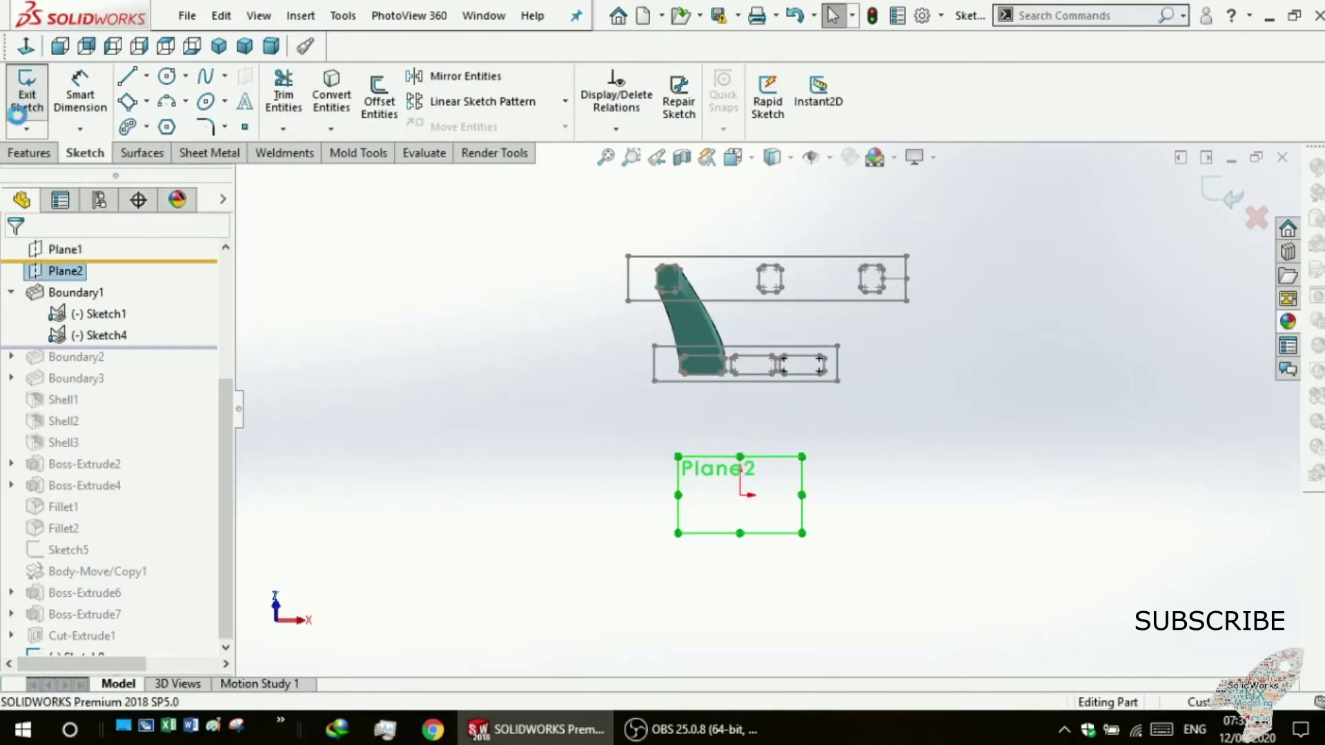
pyautogui.click(60, 275)
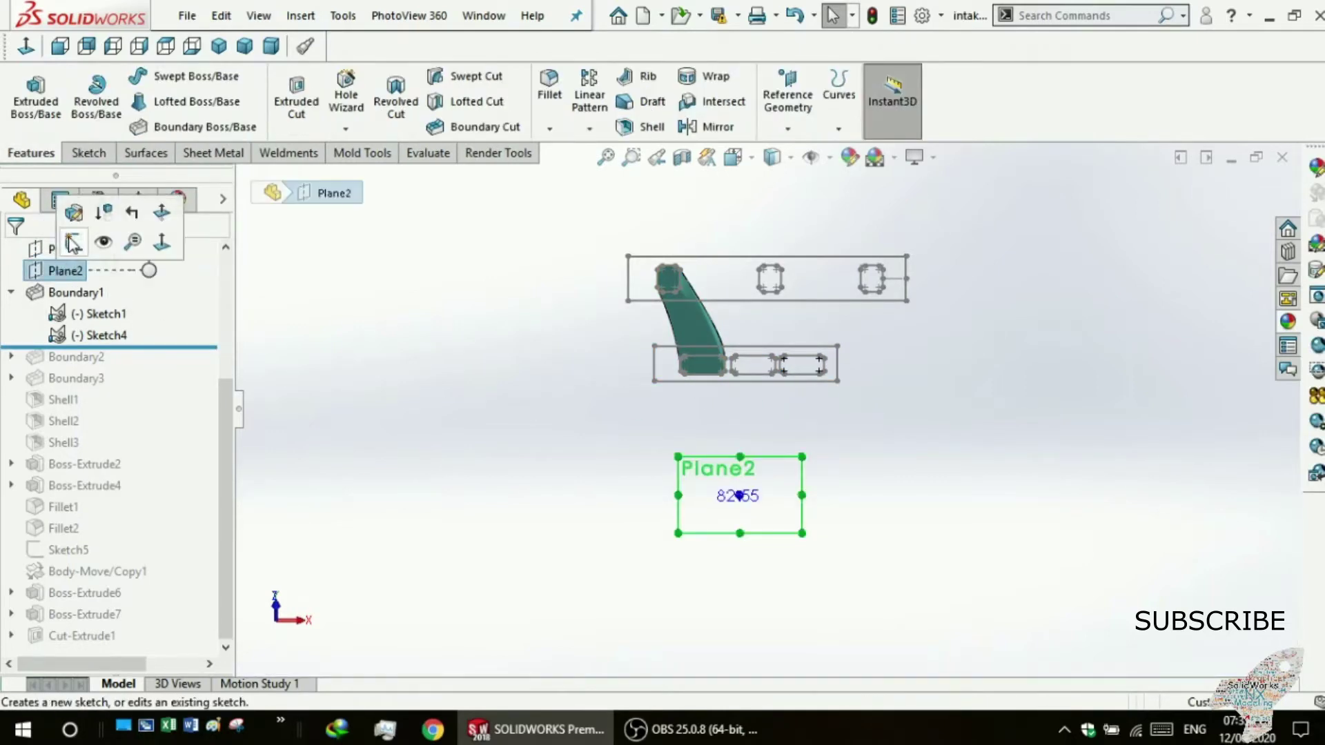
pyautogui.click(72, 243)
pyautogui.moveTo(550, 526)
pyautogui.mouseDown(button='middle')
pyautogui.moveTo(429, 589)
pyautogui.moveTo(384, 594)
pyautogui.moveTo(449, 609)
pyautogui.moveTo(540, 576)
pyautogui.mouseUp(button='middle')
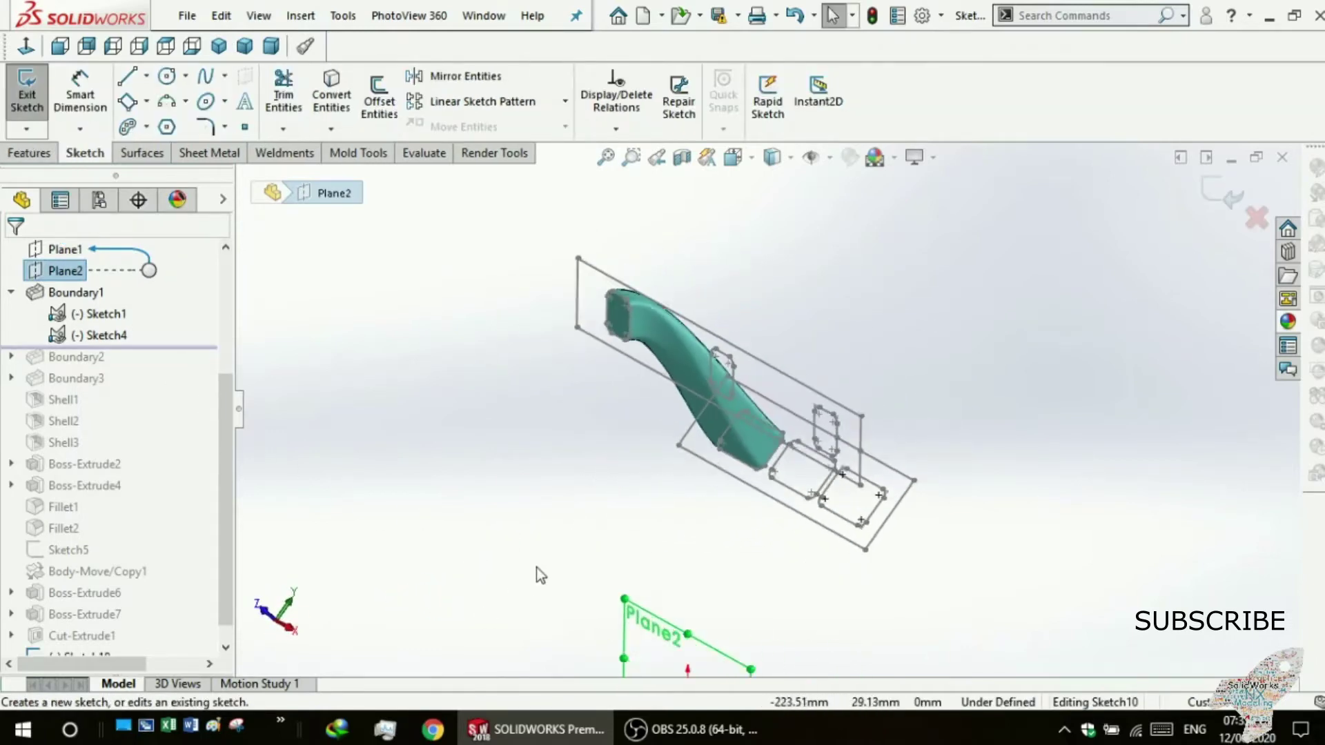
pyautogui.scroll(3, 541, 575)
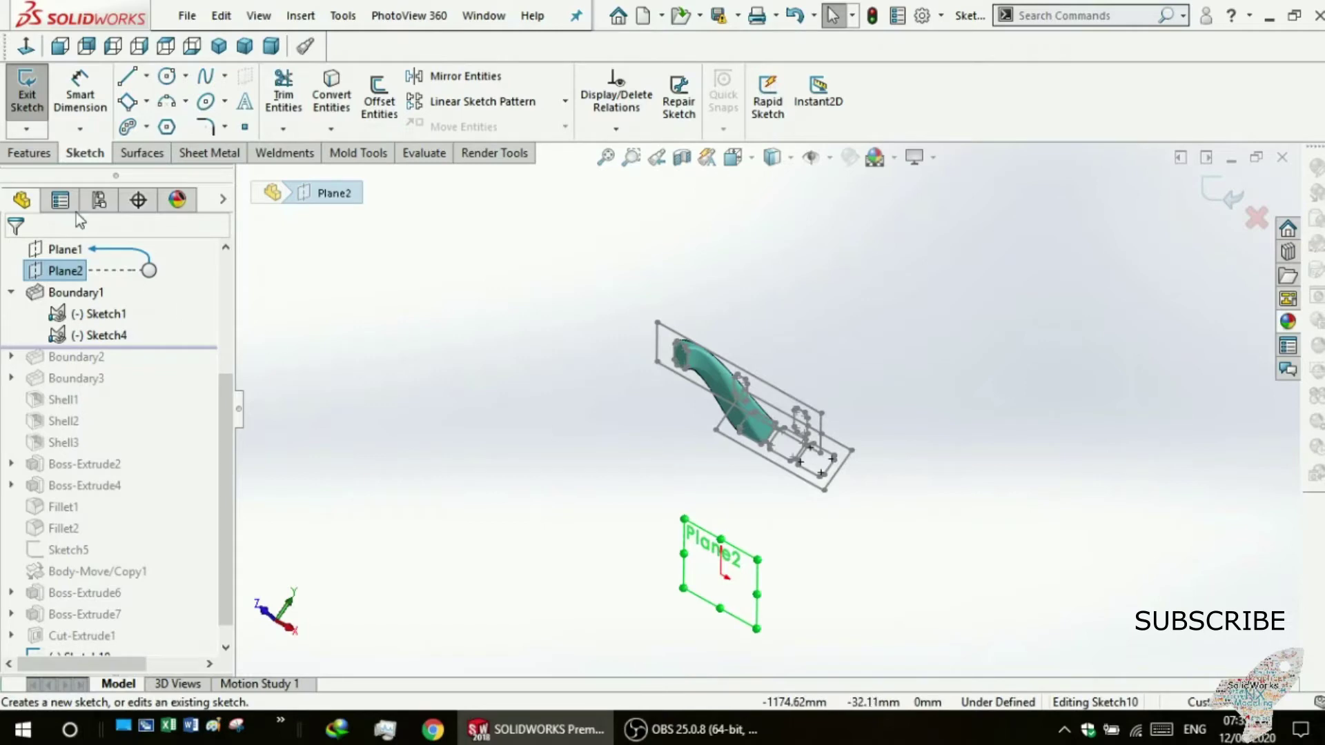
pyautogui.click(26, 47)
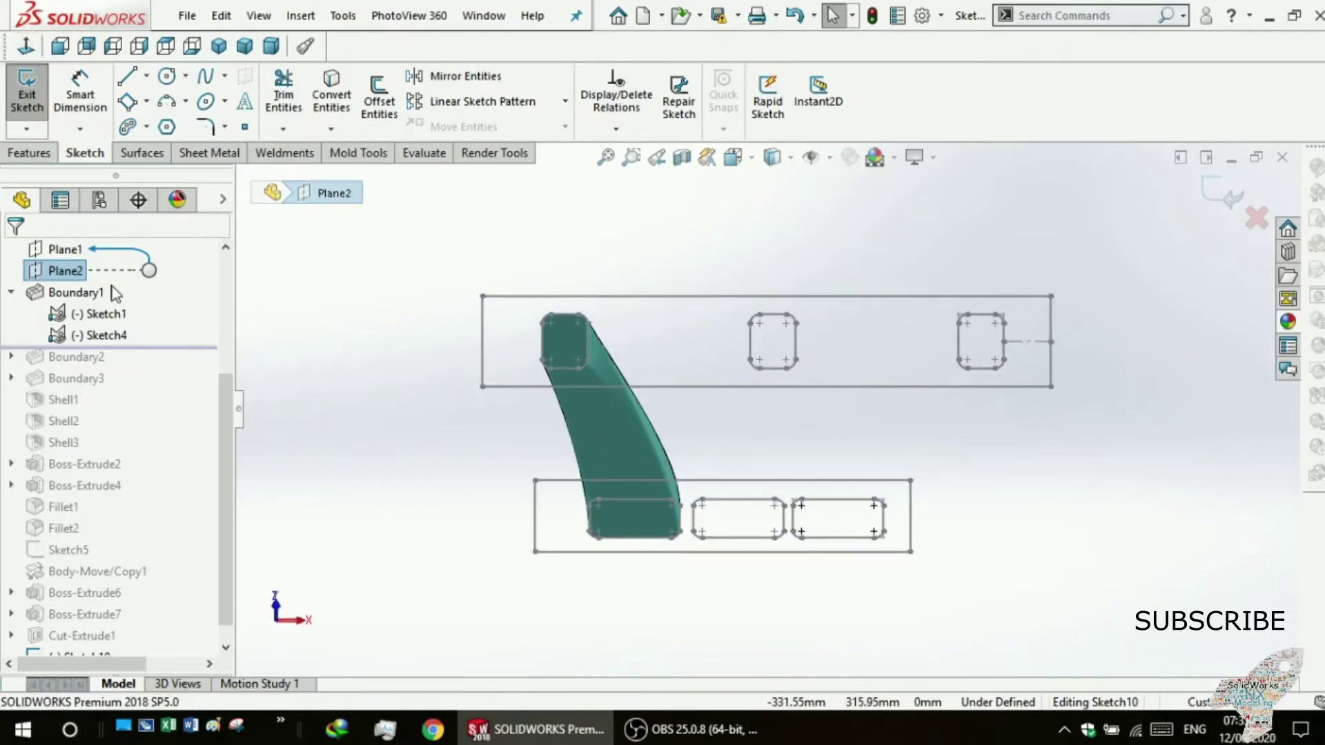
pyautogui.click(22, 97)
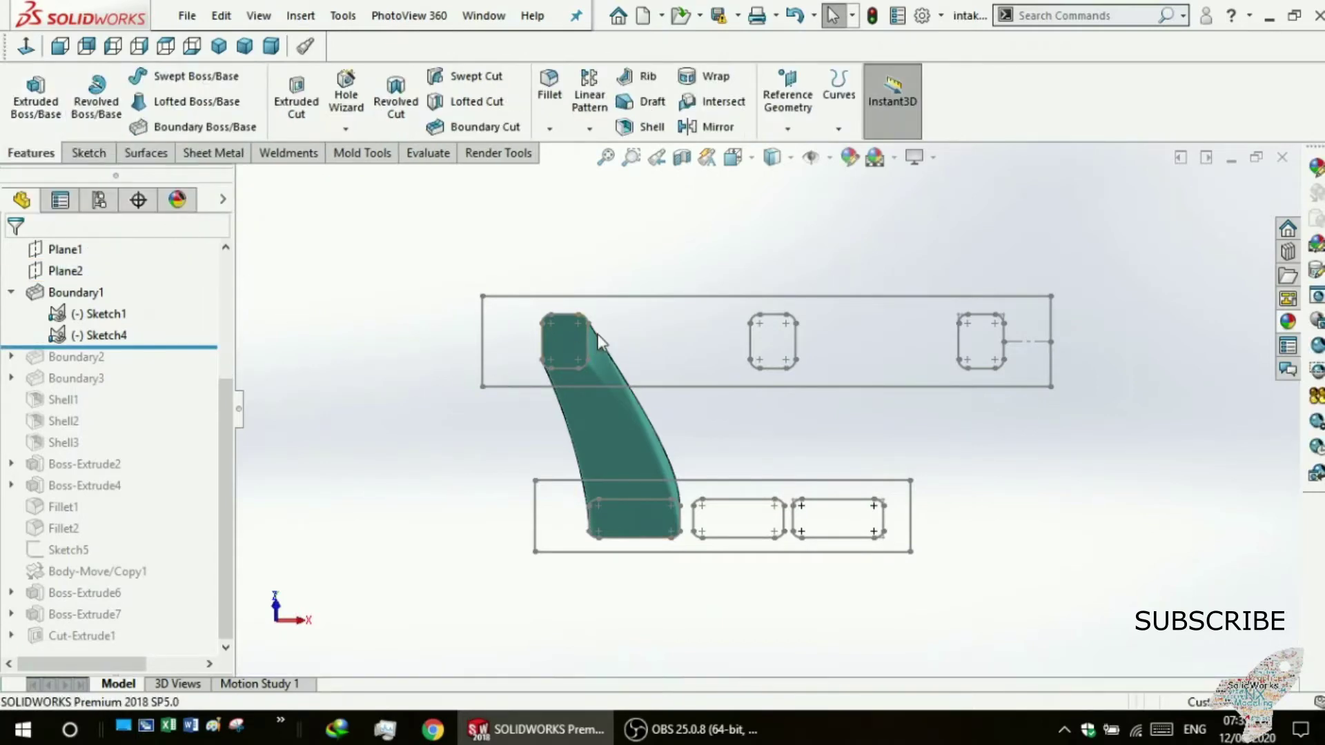
pyautogui.click(595, 299)
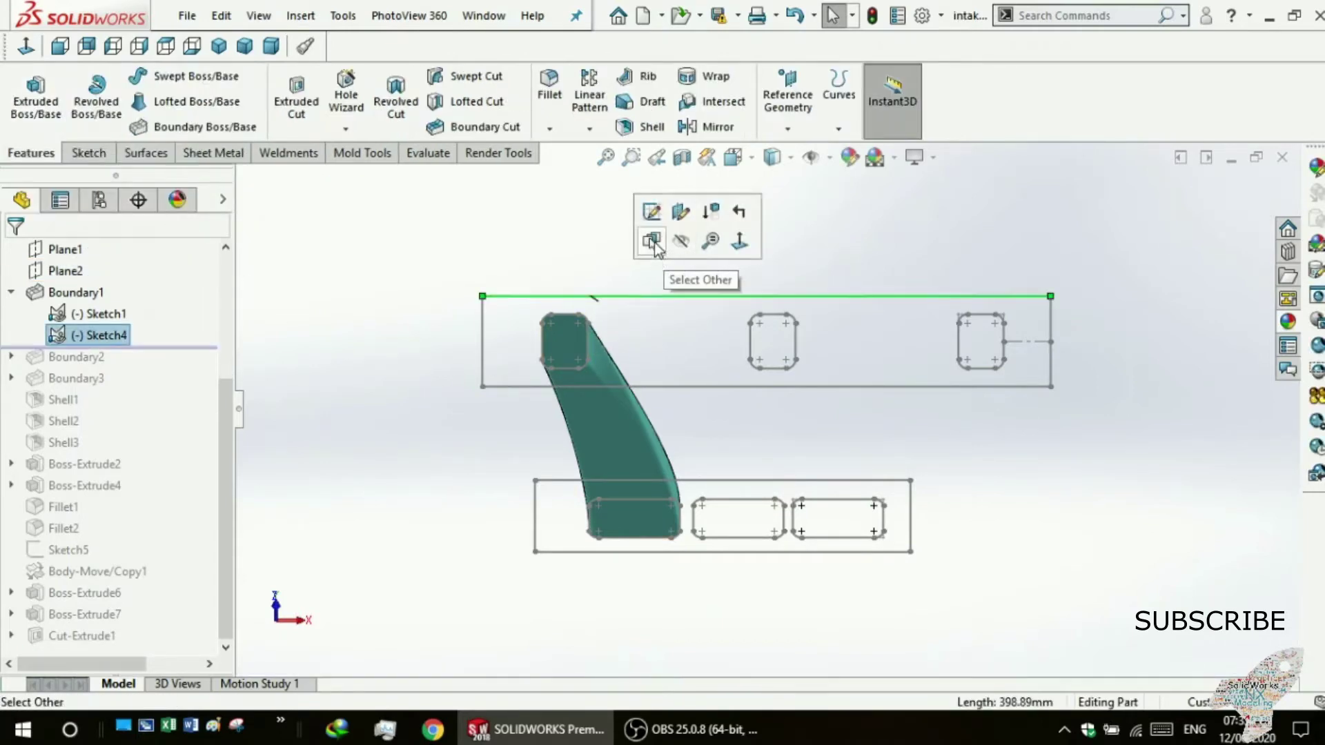
# Open Sketch4 for editing and zoom in on its crowded dimensions.
pyautogui.click(651, 212)
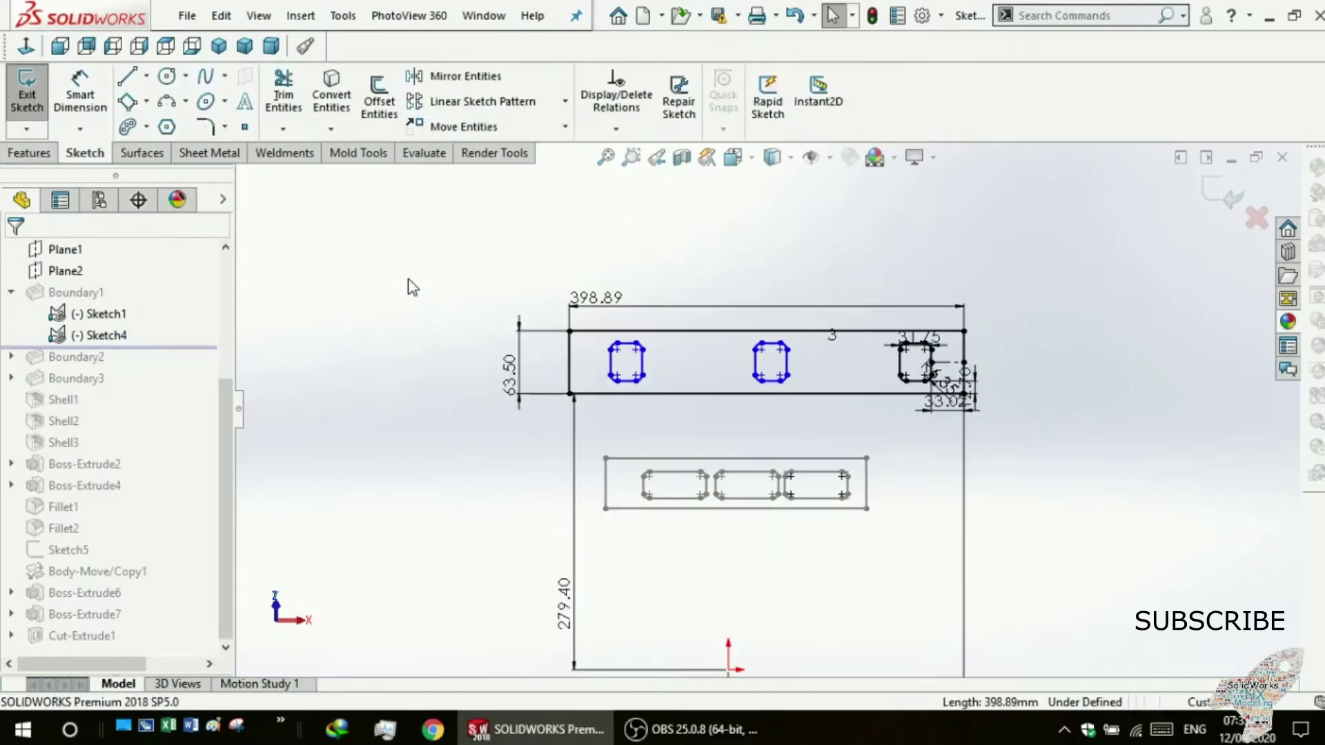
pyautogui.scroll(2, 873, 607)
pyautogui.scroll(-2, 794, 545)
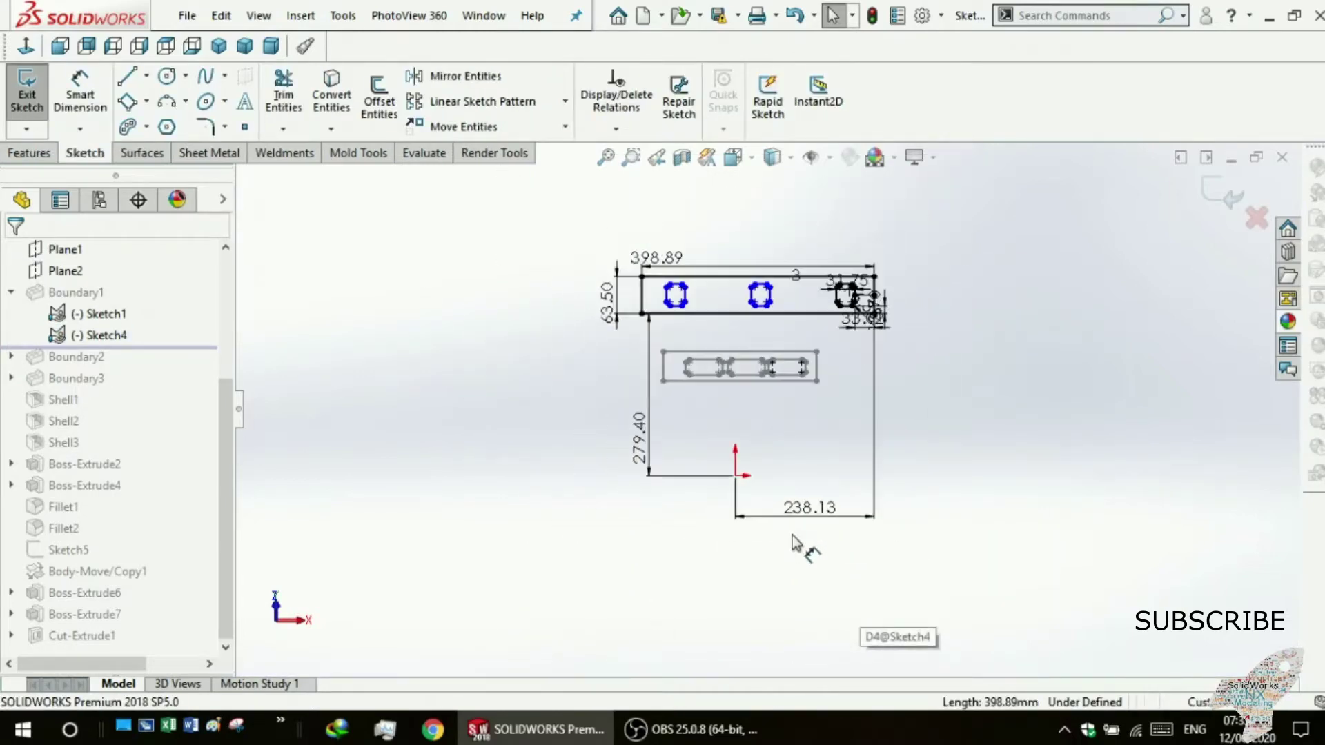
pyautogui.scroll(-2, 829, 431)
pyautogui.scroll(2, 825, 435)
pyautogui.scroll(1, 794, 525)
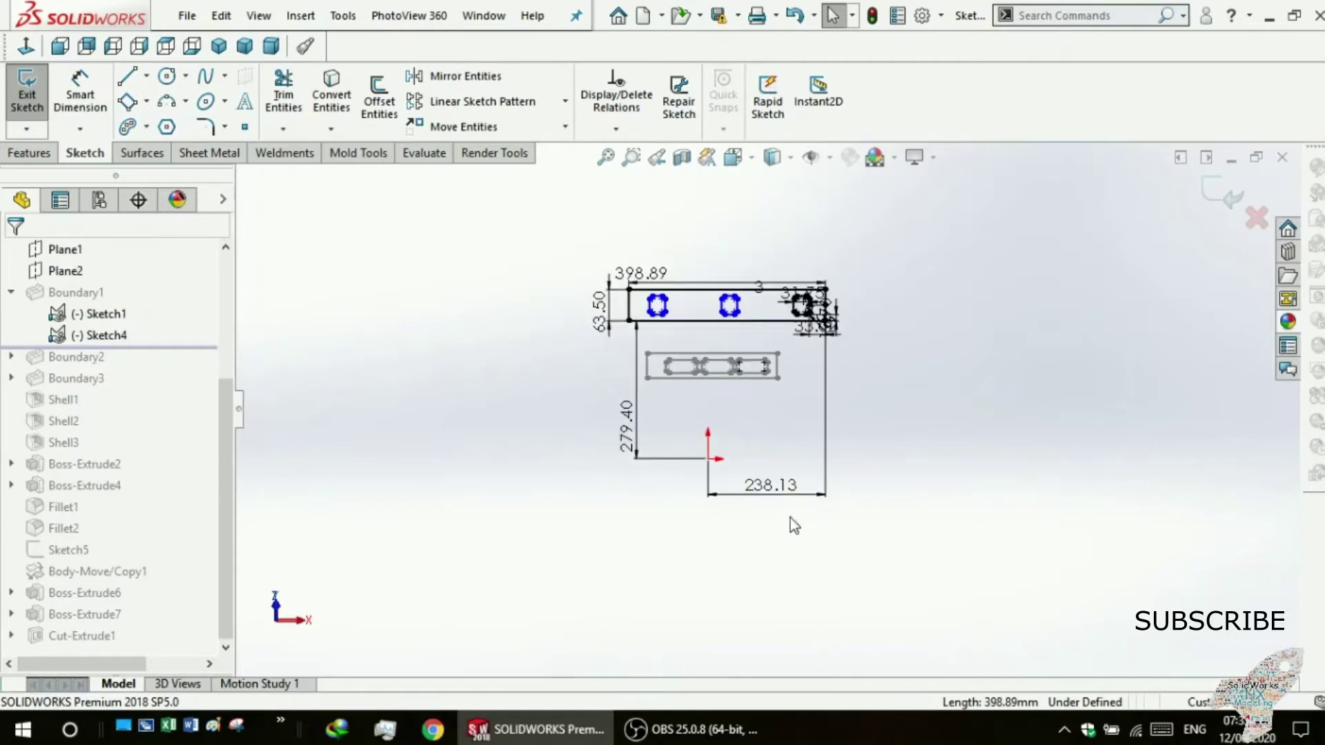
pyautogui.scroll(-2, 785, 438)
pyautogui.scroll(3, 763, 450)
pyautogui.scroll(-1, 766, 431)
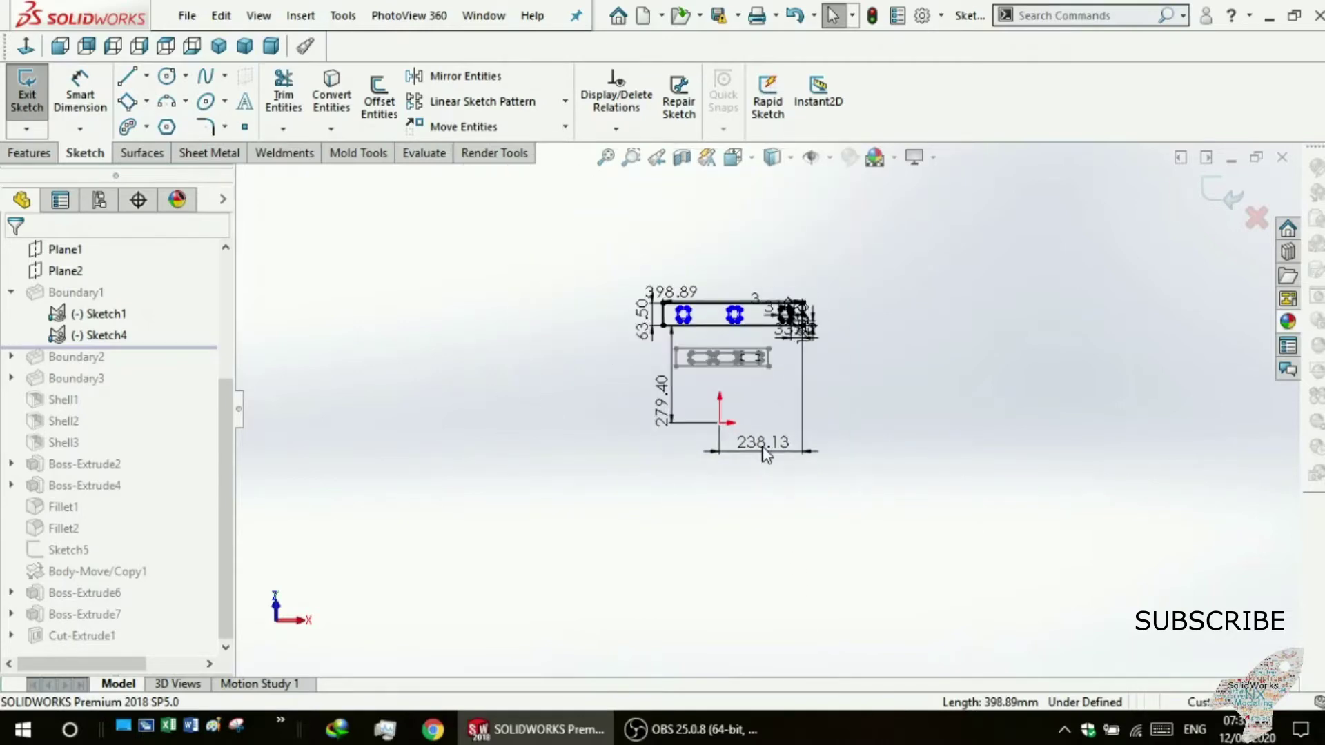
# Inspect the 238.13, R6.35 and small corner-square dimensions in Sketch4.
pyautogui.click(757, 377)
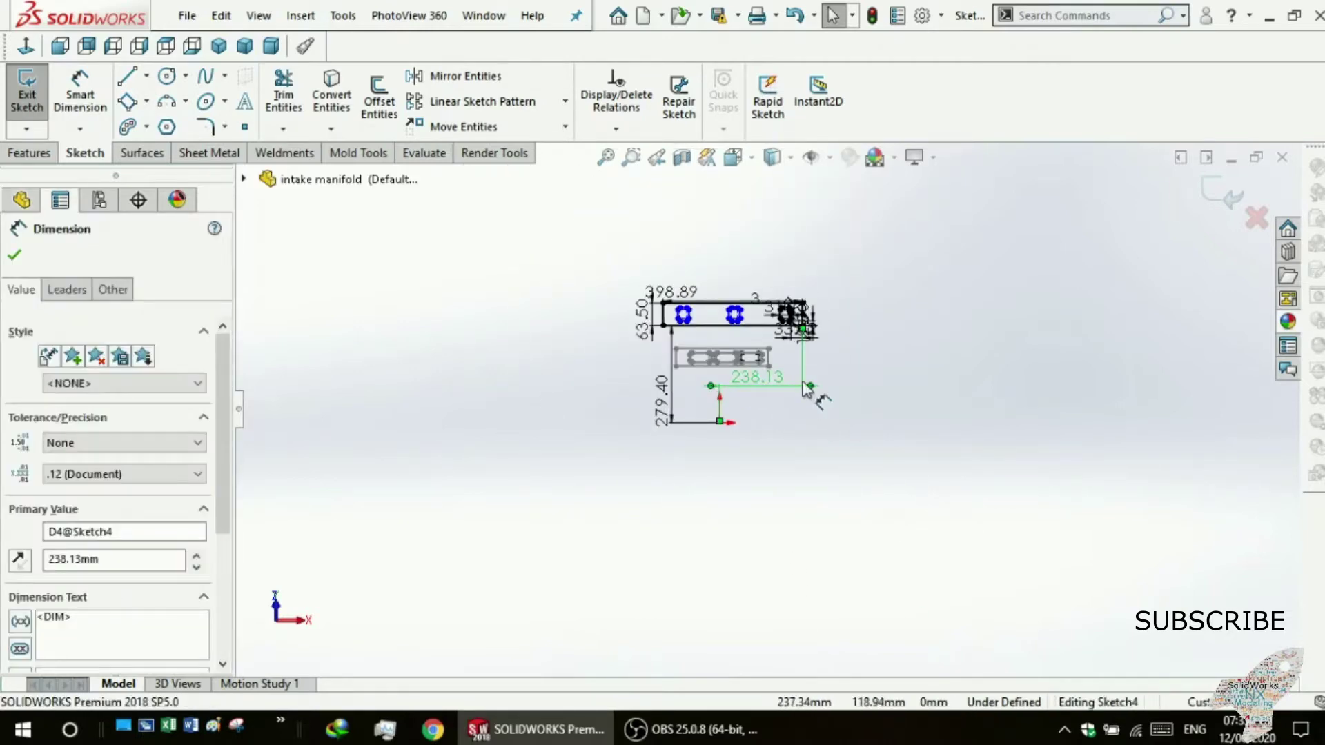
pyautogui.scroll(-2, 806, 383)
pyautogui.scroll(1, 803, 334)
pyautogui.scroll(-1, 755, 348)
pyautogui.scroll(-2, 743, 354)
pyautogui.scroll(-2, 730, 350)
pyautogui.scroll(2, 732, 352)
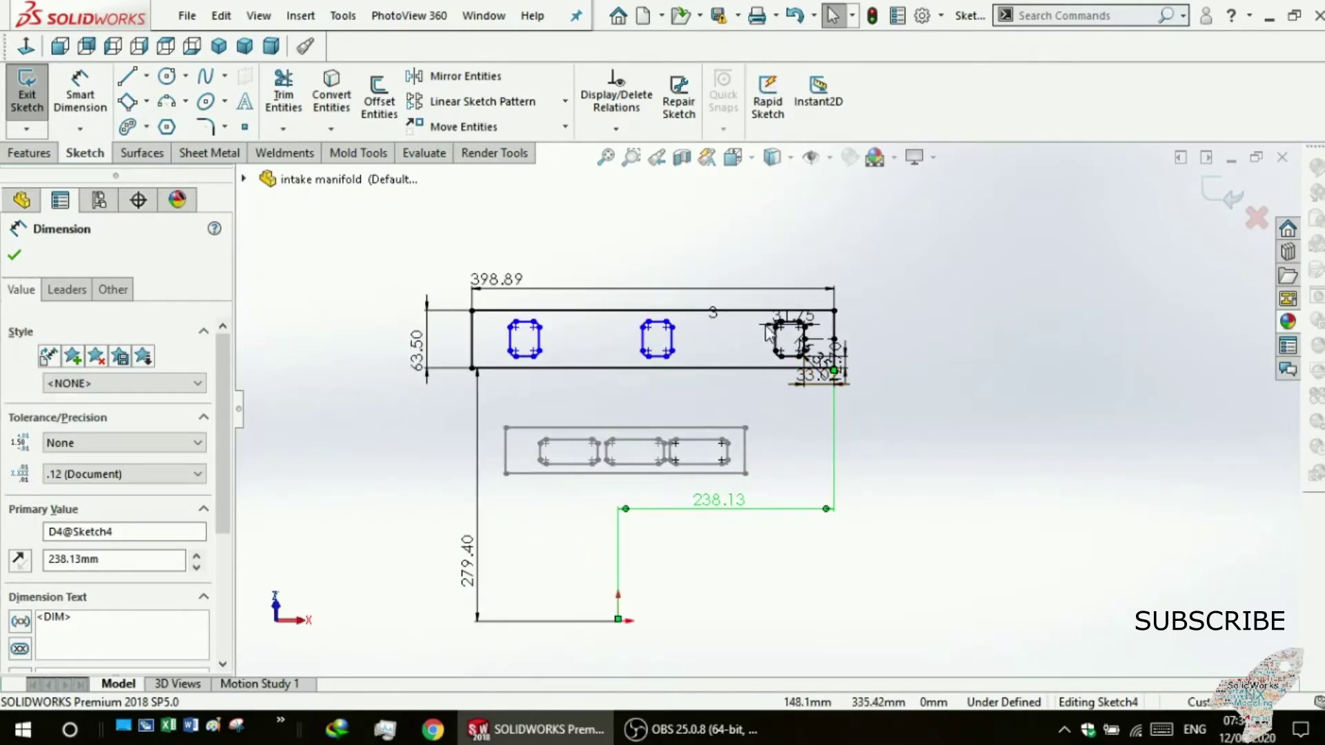
pyautogui.click(819, 386)
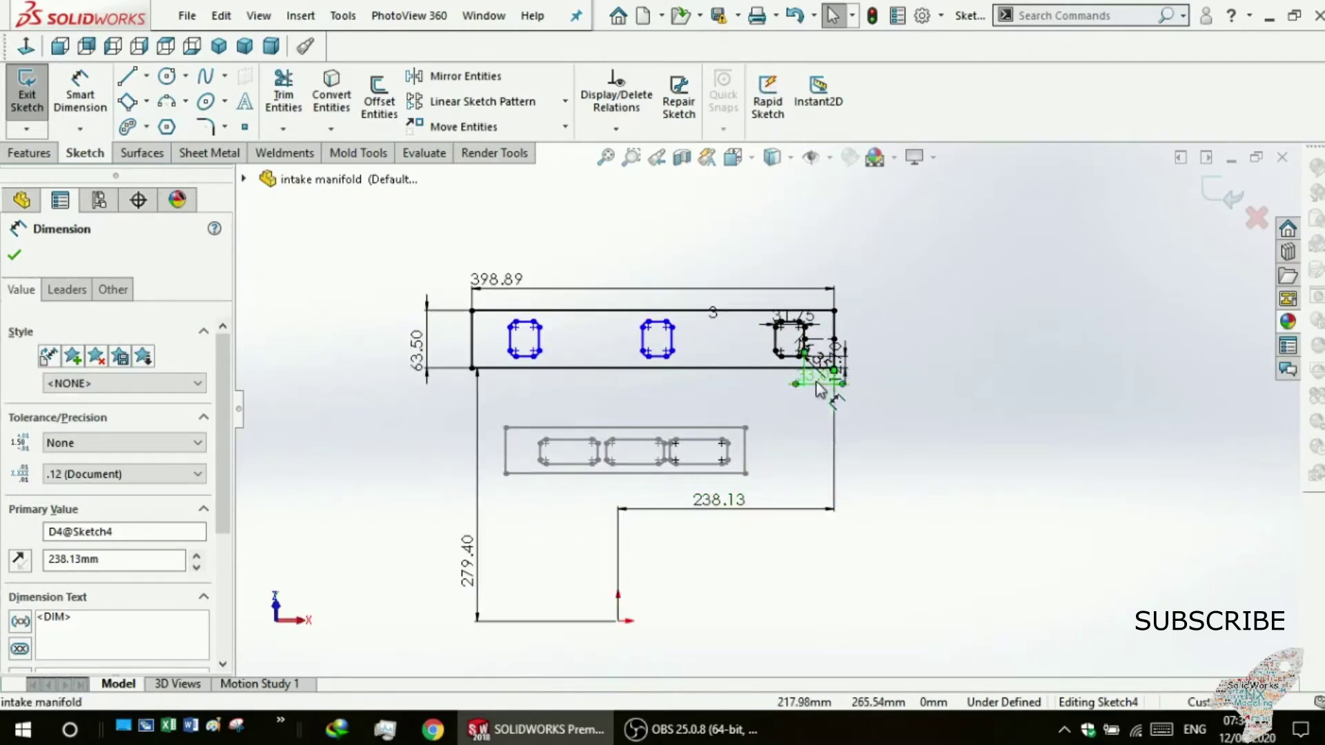
pyautogui.click(766, 408)
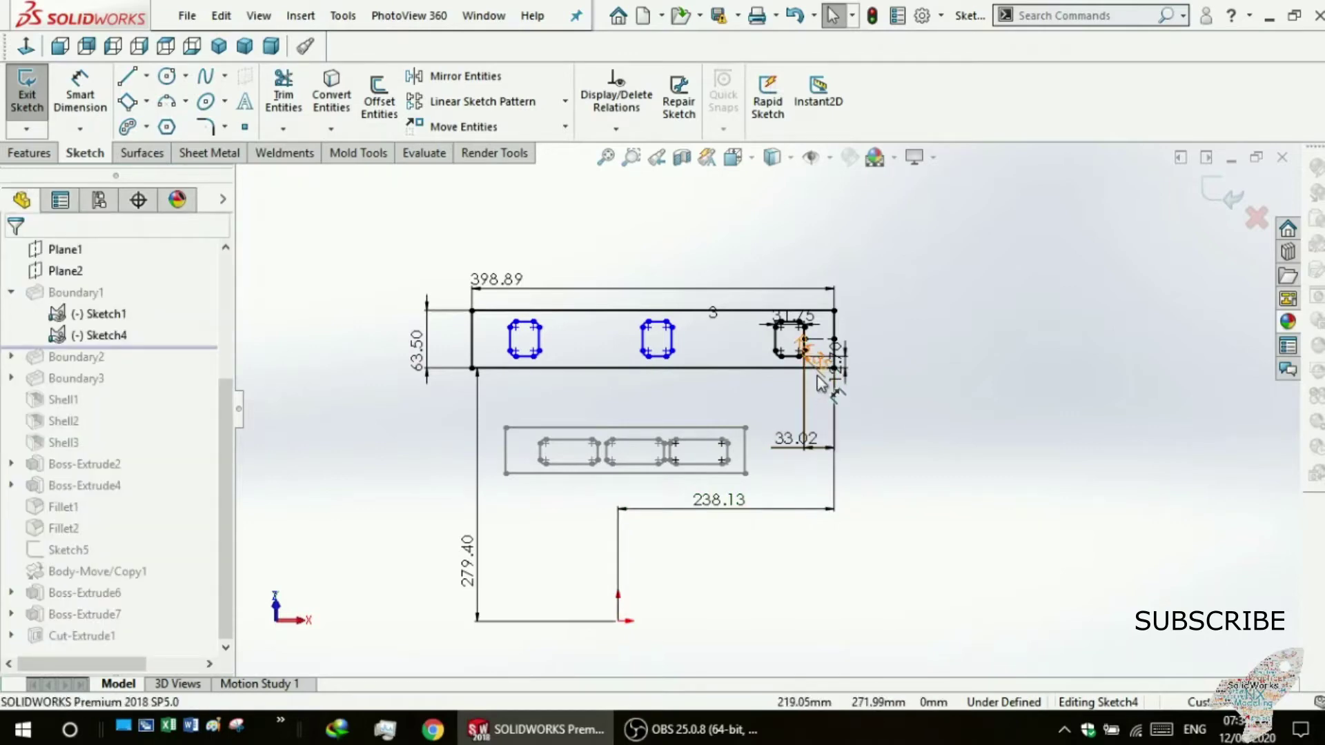
pyautogui.click(778, 418)
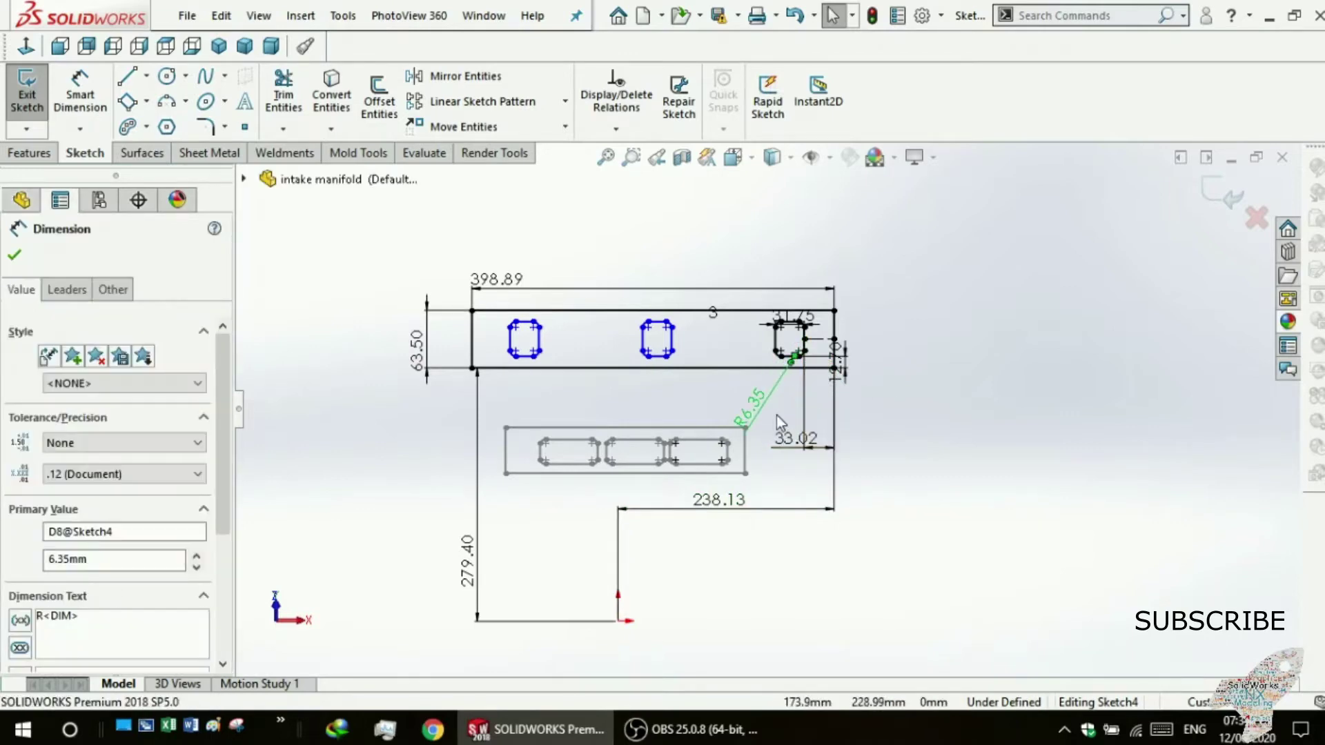
pyautogui.press('Escape')
# Pull the 12.70 dimension out to the right and move 31.75 above the square.
pyautogui.moveTo(841, 373); pyautogui.dragTo(886, 384)
pyautogui.click(874, 439)
pyautogui.moveTo(790, 321); pyautogui.dragTo(782, 269)
pyautogui.click(859, 314)
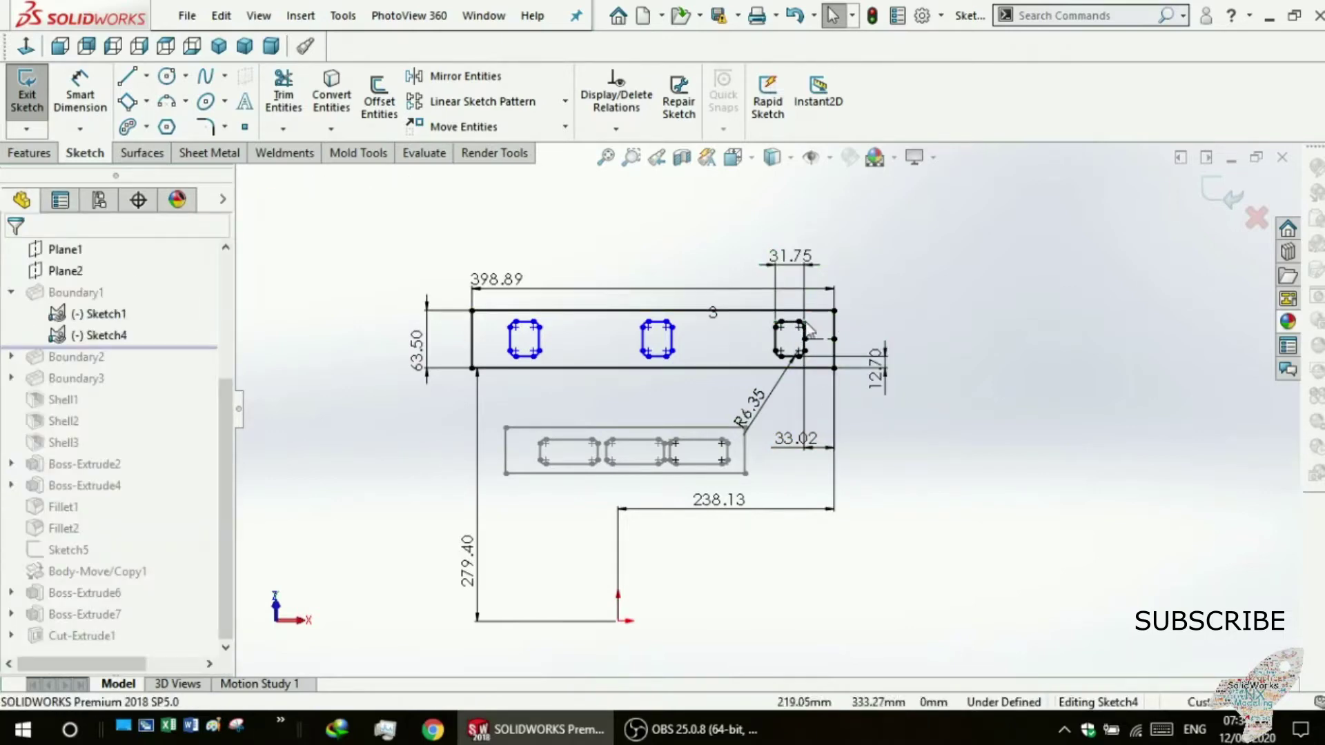
# Move 398.89 up, 279.40 beside the sketch and R6.35 clear of lines, then close Sketch4.
pyautogui.moveTo(595, 290); pyautogui.dragTo(598, 260)
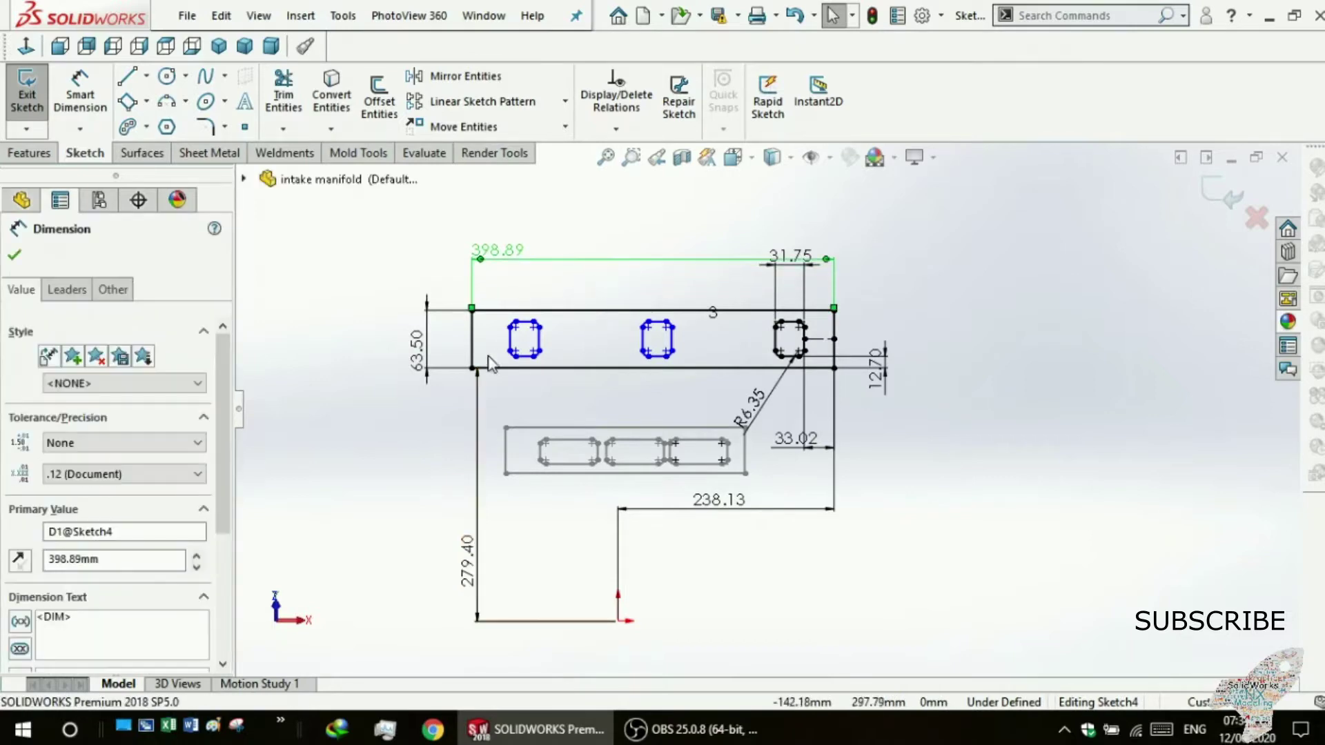
pyautogui.click(466, 560)
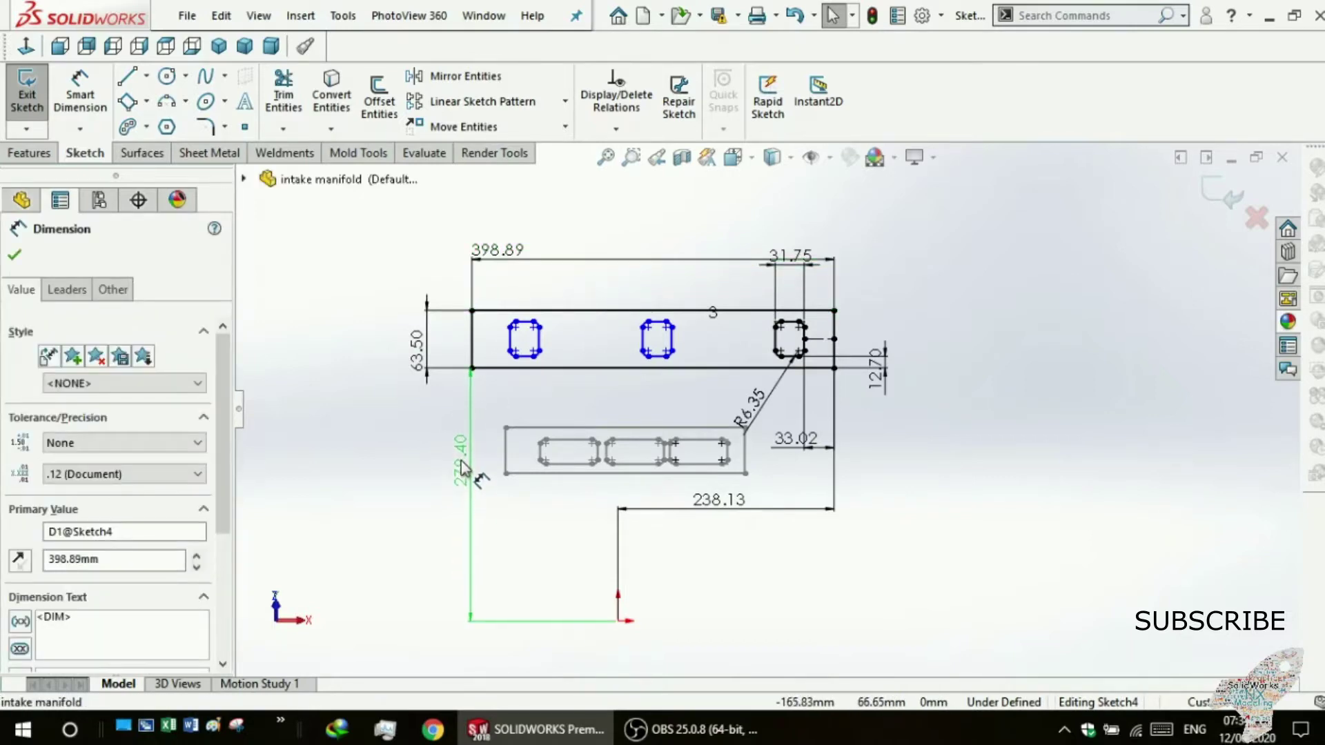
pyautogui.moveTo(462, 472); pyautogui.dragTo(468, 447)
pyautogui.click(424, 491)
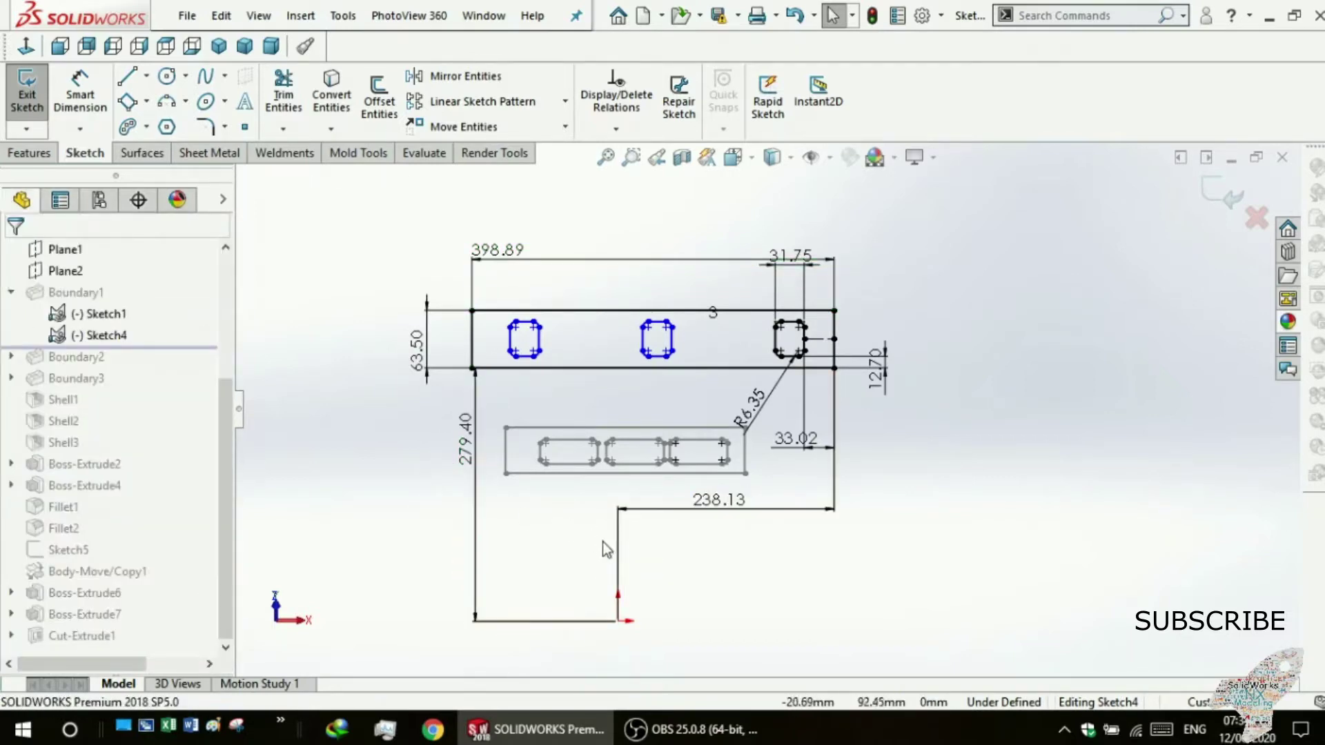
pyautogui.scroll(-1, 604, 543)
pyautogui.moveTo(786, 382); pyautogui.dragTo(802, 358)
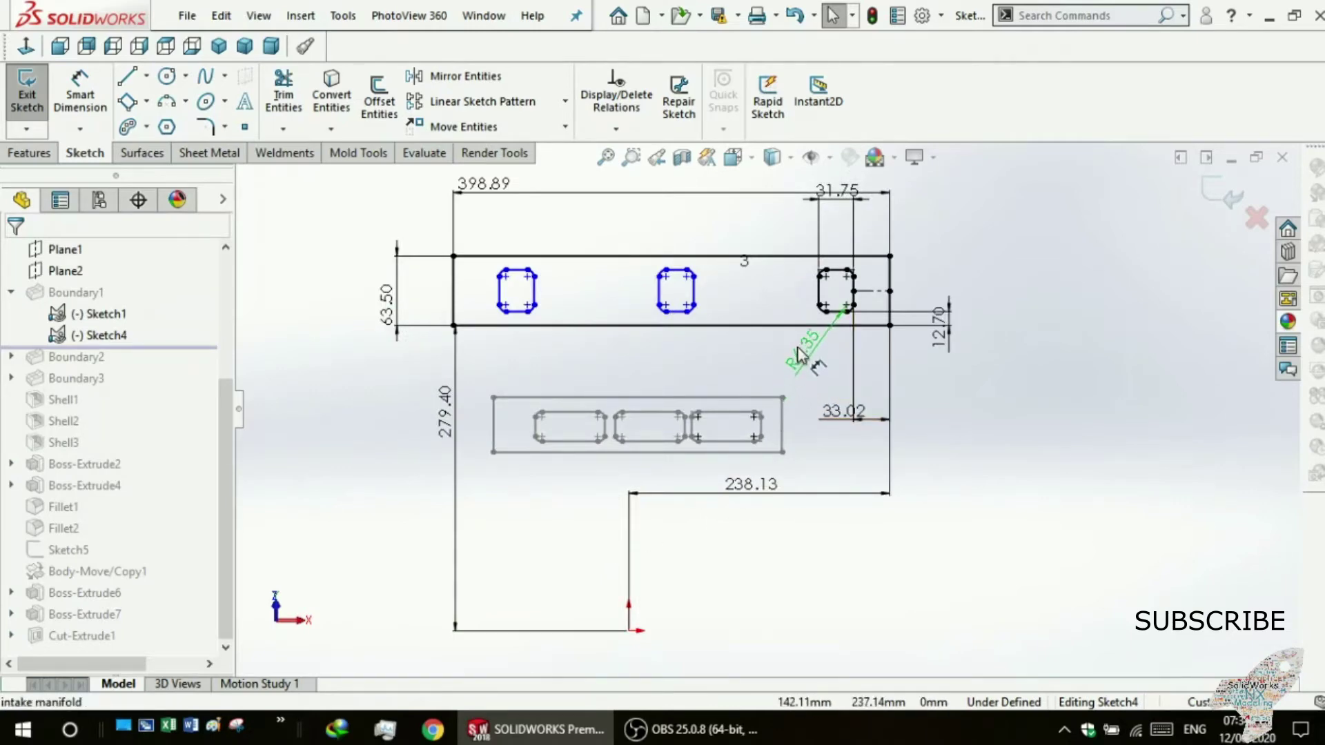
pyautogui.click(694, 383)
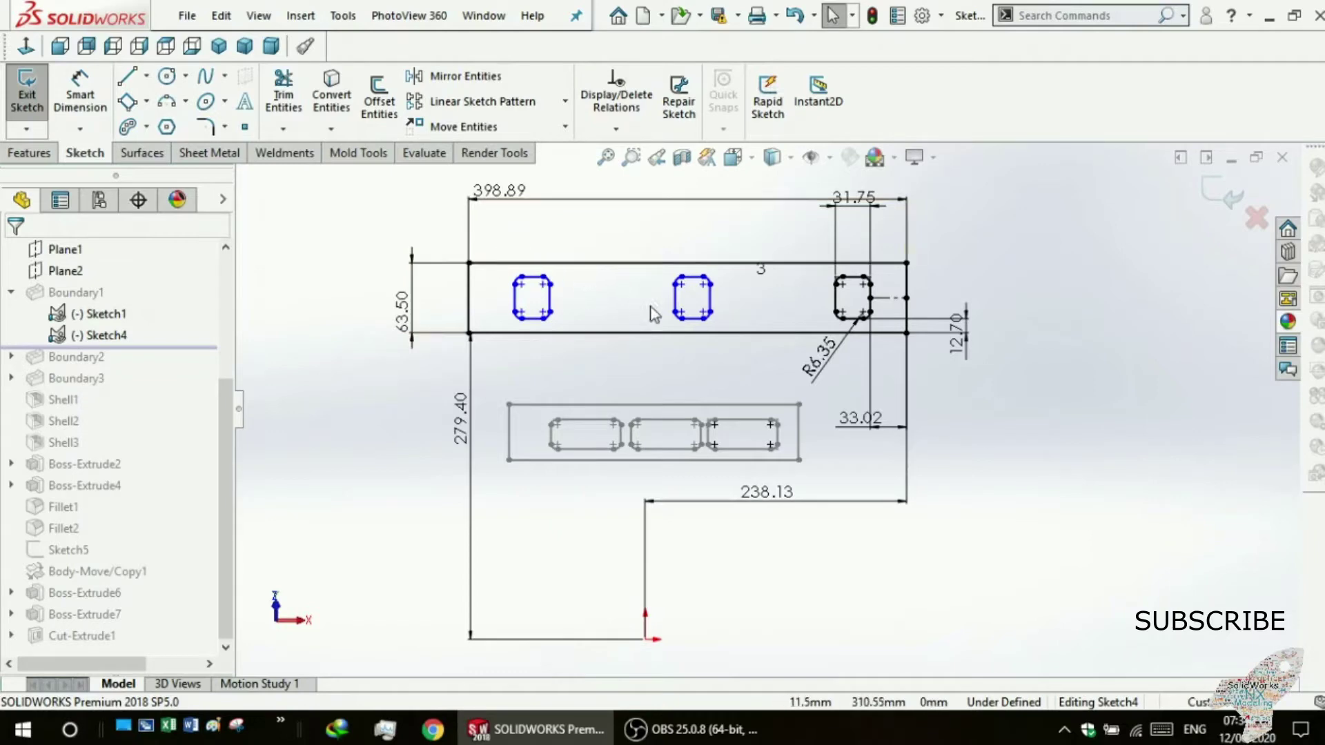
pyautogui.moveTo(618, 374)
pyautogui.mouseDown(button='middle')
pyautogui.moveTo(452, 496)
pyautogui.moveTo(503, 467)
pyautogui.moveTo(542, 532)
pyautogui.moveTo(587, 438)
pyautogui.mouseUp(button='middle')
pyautogui.click(26, 90)
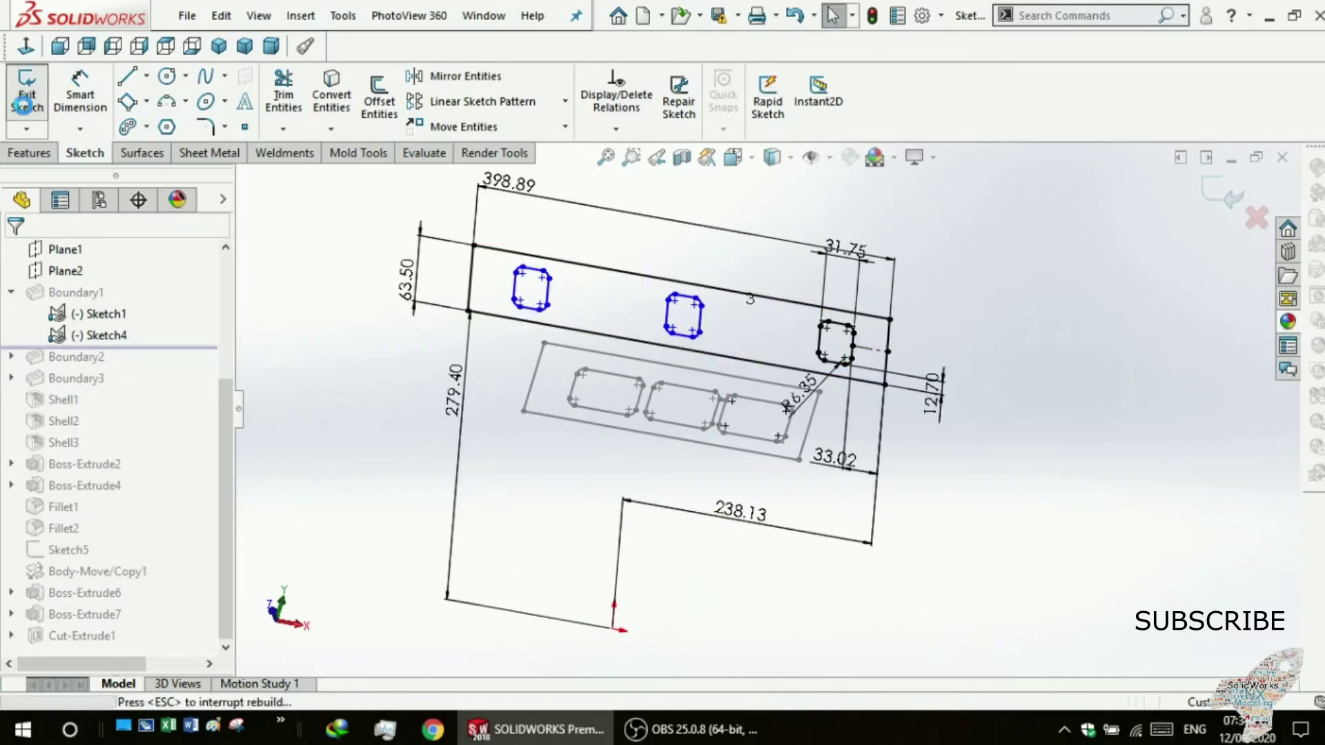
# Edit Boundary1, set Normal To Profile on both closed-loop profiles, and accept the feature.
pyautogui.click(78, 298)
pyautogui.click(95, 243)
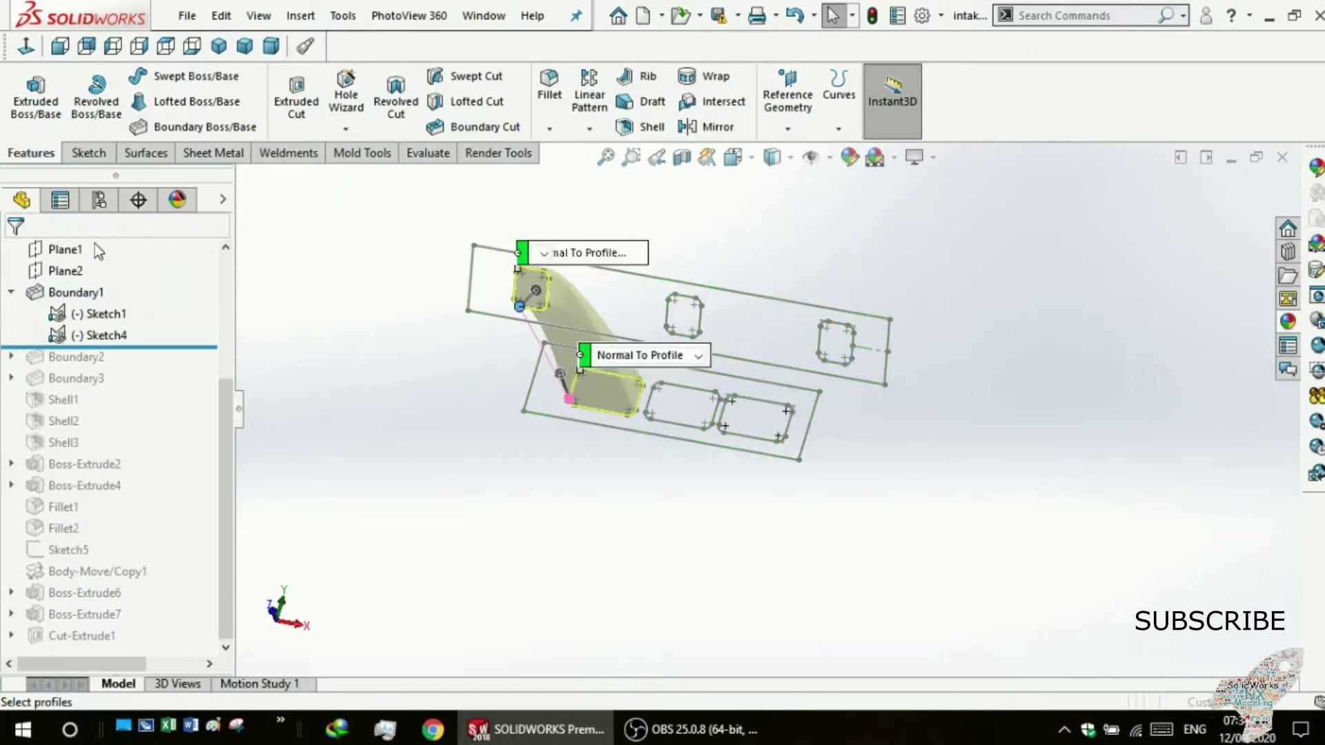
pyautogui.moveTo(298, 368); pyautogui.dragTo(330, 366, button='middle')
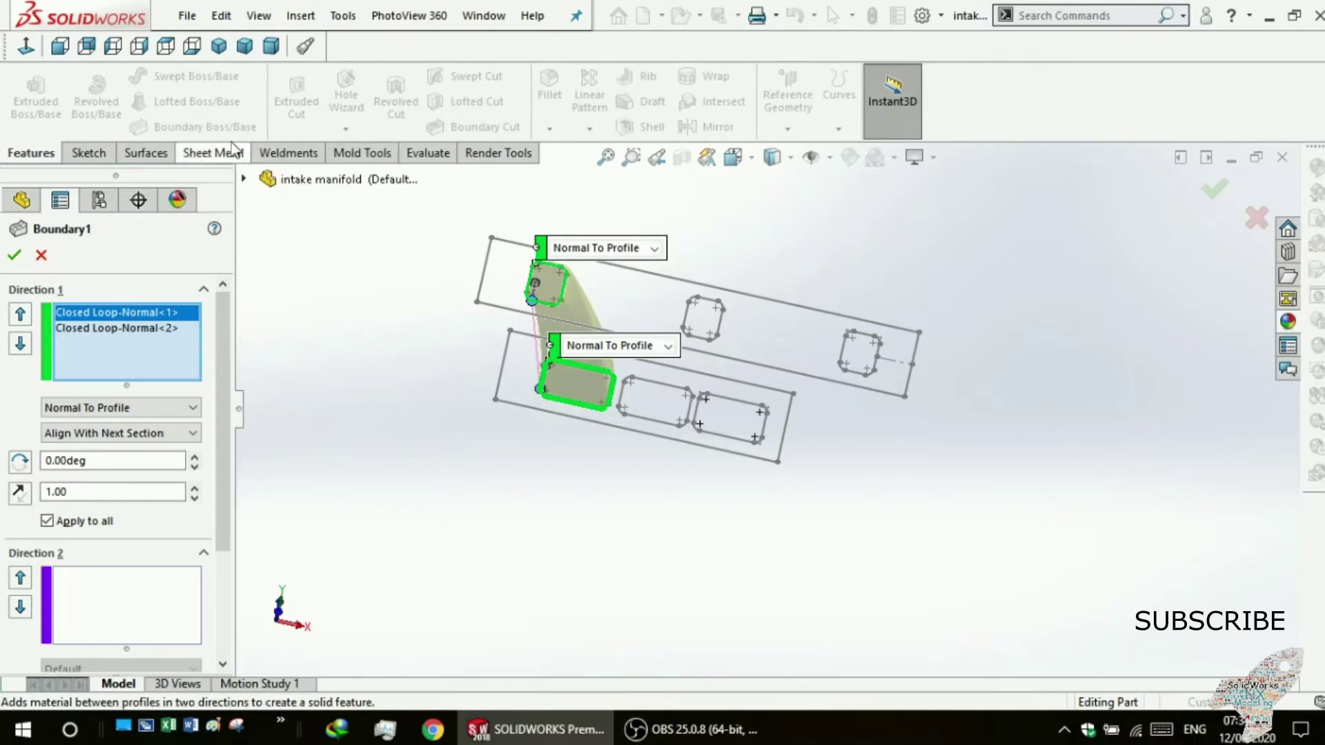
pyautogui.moveTo(348, 221)
pyautogui.mouseDown(button='middle')
pyautogui.moveTo(368, 264)
pyautogui.moveTo(311, 276)
pyautogui.moveTo(381, 280)
pyautogui.moveTo(375, 355)
pyautogui.moveTo(335, 325)
pyautogui.moveTo(399, 355)
pyautogui.moveTo(418, 381)
pyautogui.mouseUp(button='middle')
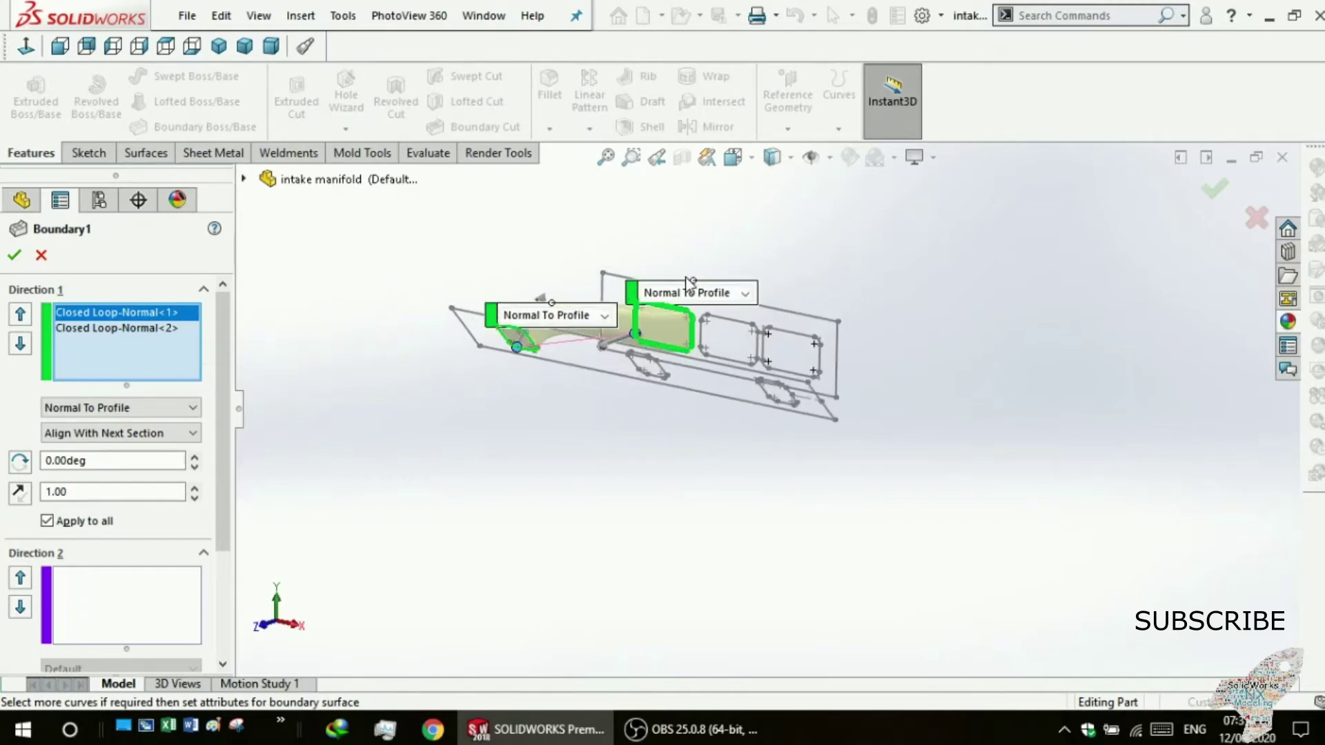
pyautogui.moveTo(301, 330); pyautogui.dragTo(332, 415, button='middle')
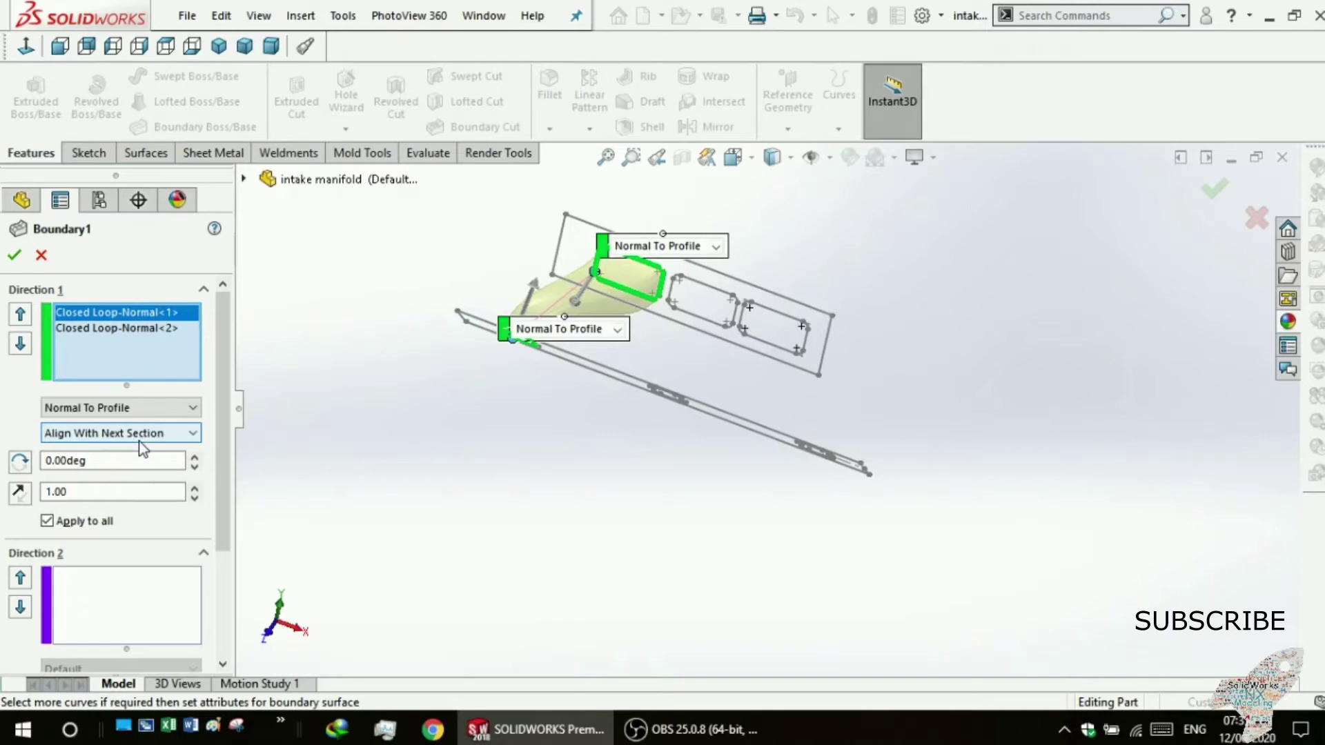
pyautogui.moveTo(333, 408); pyautogui.dragTo(349, 420, button='middle')
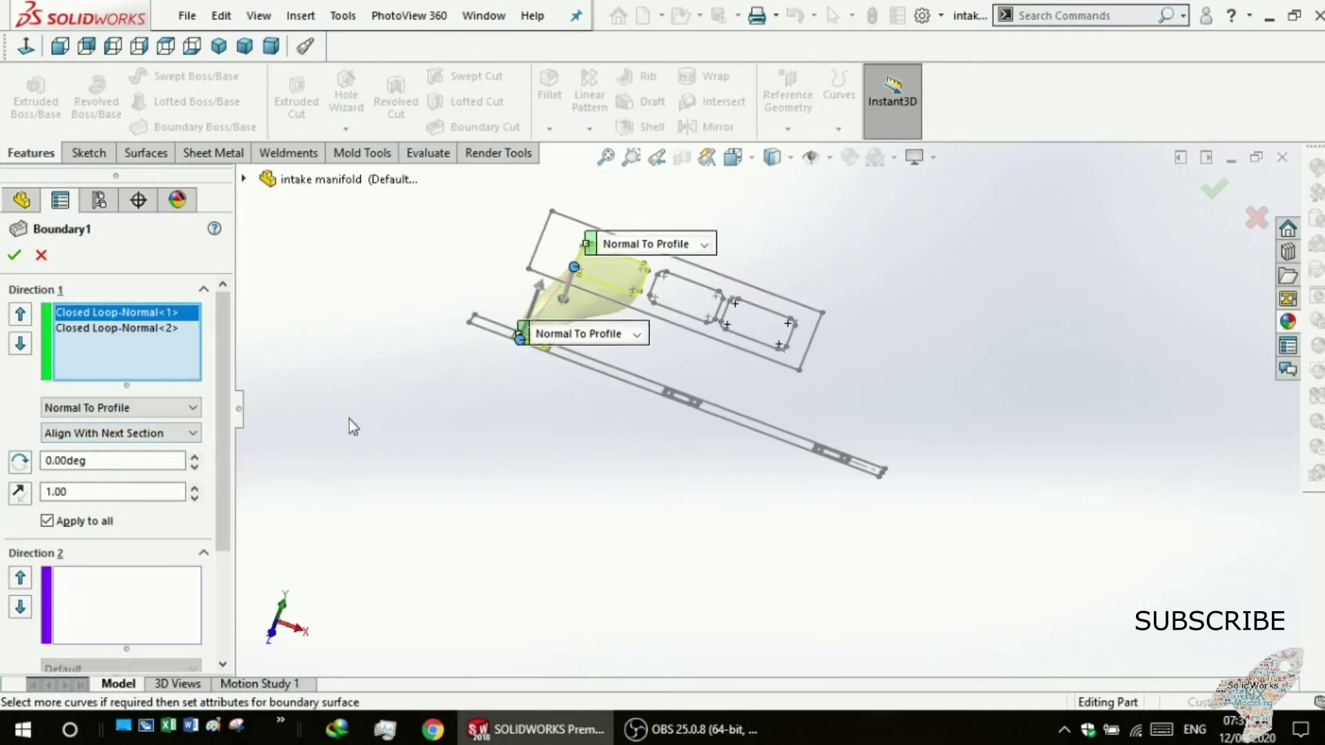
pyautogui.click(113, 329)
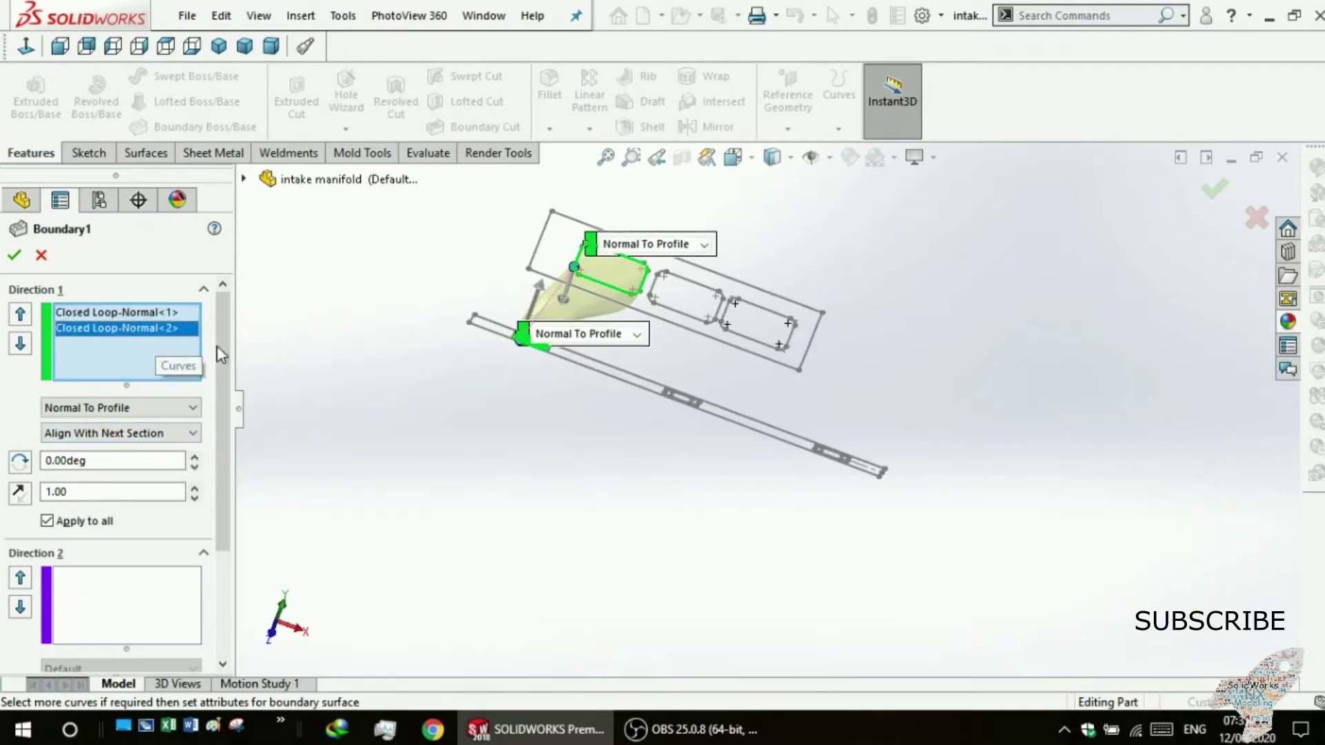
pyautogui.moveTo(311, 329); pyautogui.dragTo(319, 336, button='middle')
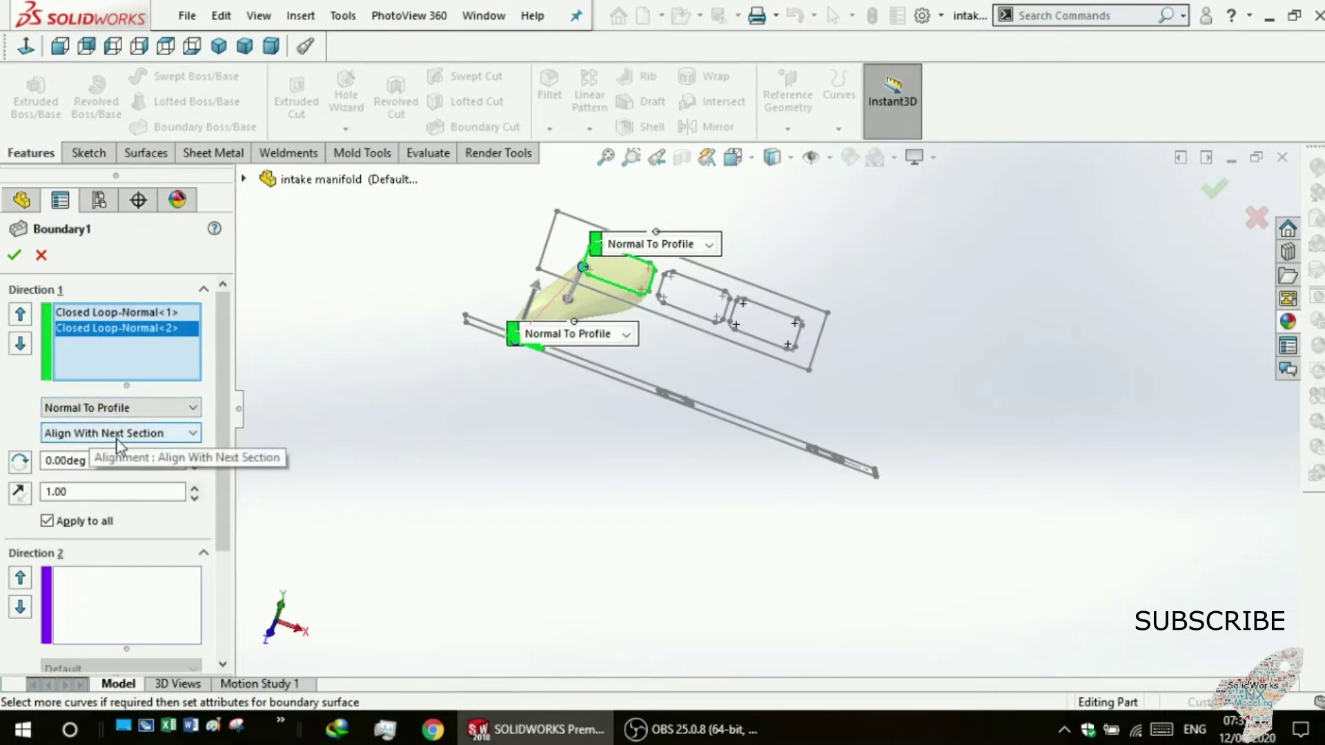
pyautogui.moveTo(438, 417)
pyautogui.mouseDown(button='middle')
pyautogui.moveTo(351, 400)
pyautogui.moveTo(349, 458)
pyautogui.mouseUp(button='middle')
pyautogui.moveTo(226, 441); pyautogui.dragTo(217, 580)
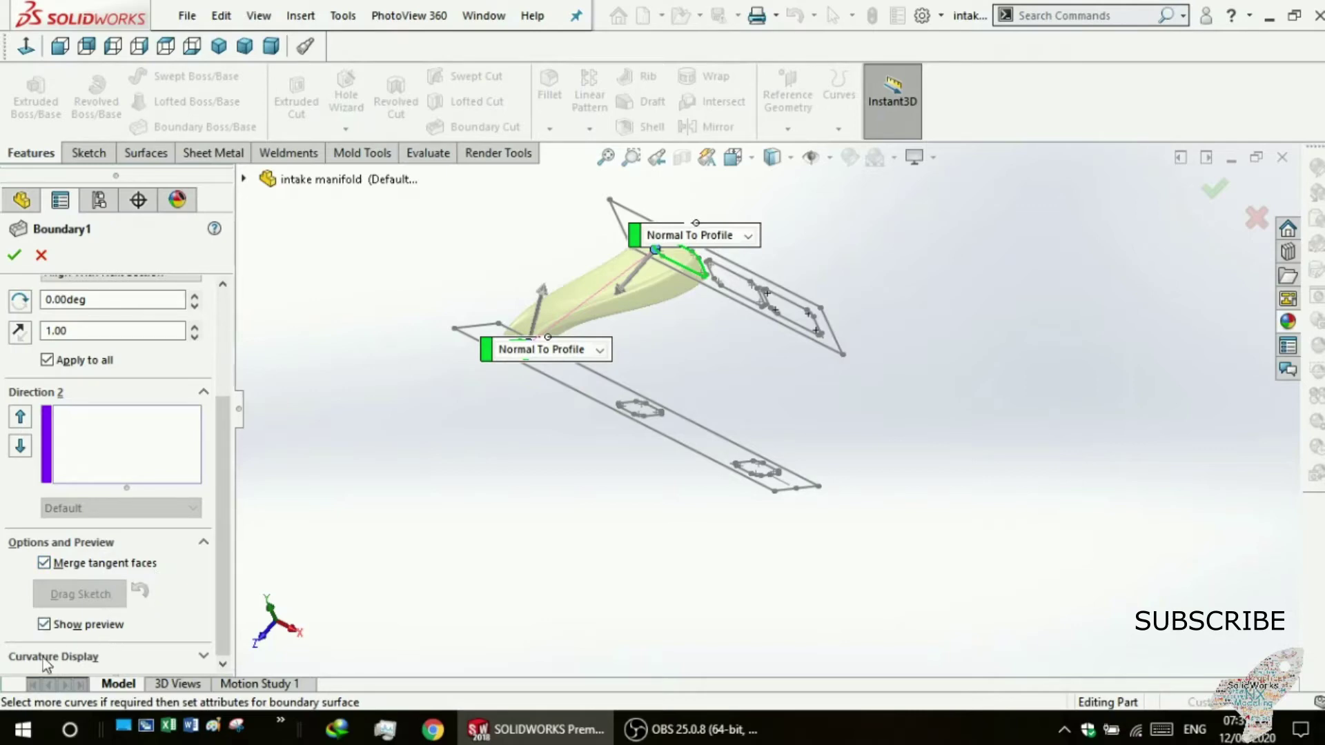
pyautogui.moveTo(531, 428)
pyautogui.mouseDown(button='middle')
pyautogui.moveTo(459, 432)
pyautogui.moveTo(527, 408)
pyautogui.moveTo(562, 420)
pyautogui.mouseUp(button='middle')
pyautogui.click(19, 258)
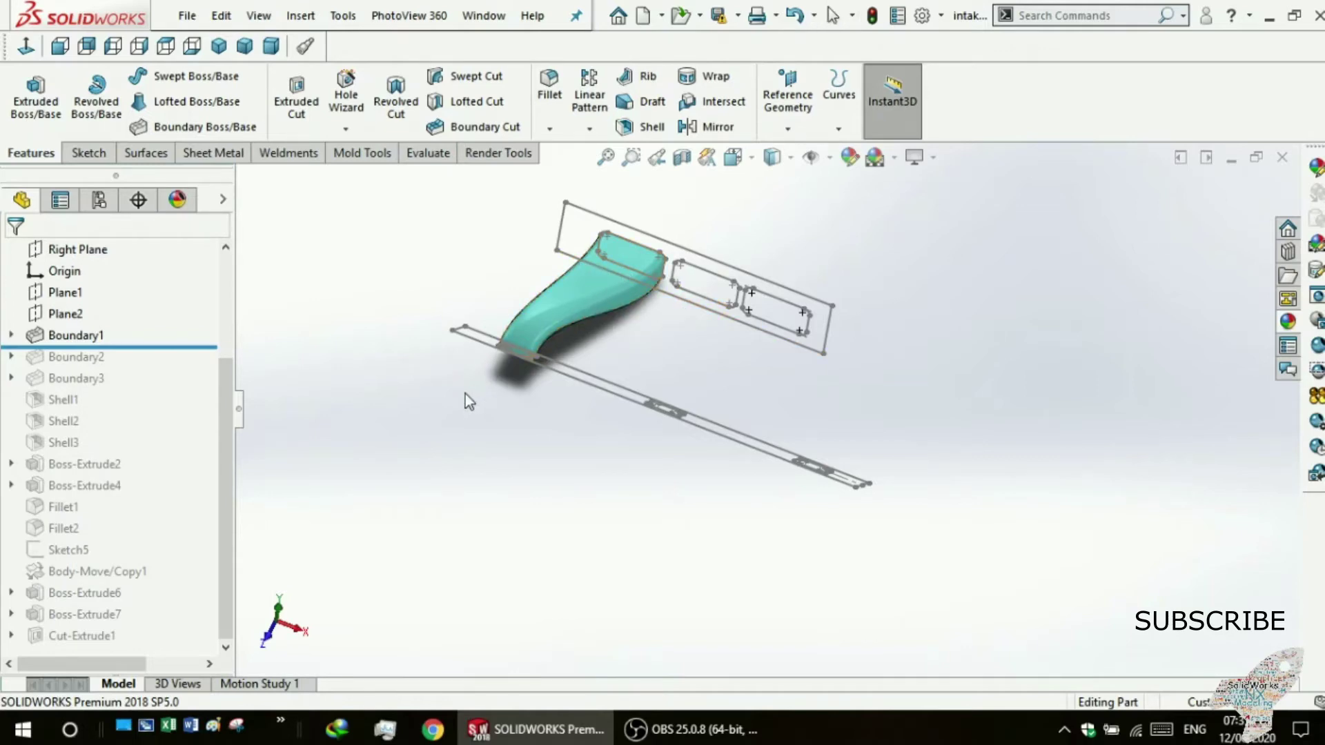
# Roll the history forward to rebuild Boundary2 and Boundary3.
pyautogui.moveTo(465, 394); pyautogui.dragTo(465, 383, button='middle')
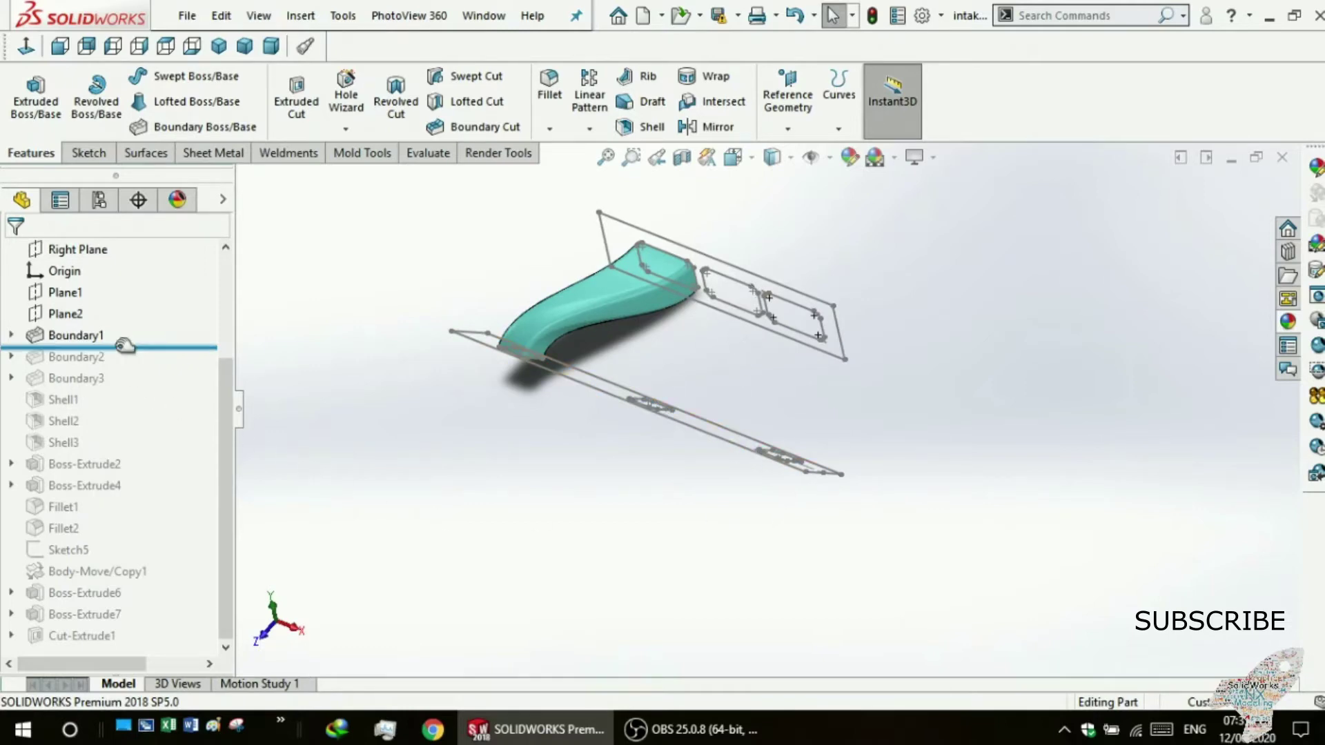
pyautogui.moveTo(125, 345); pyautogui.dragTo(118, 390)
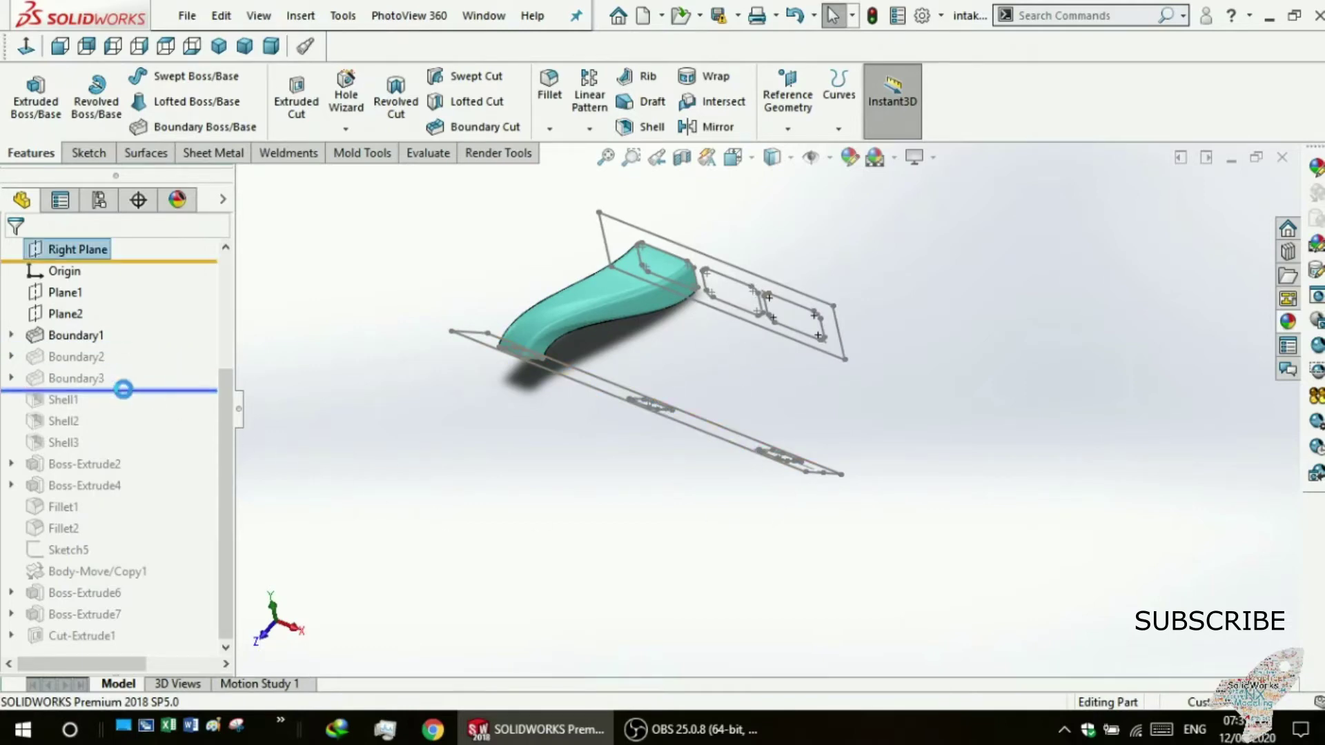
pyautogui.moveTo(345, 385); pyautogui.dragTo(314, 405, button='middle')
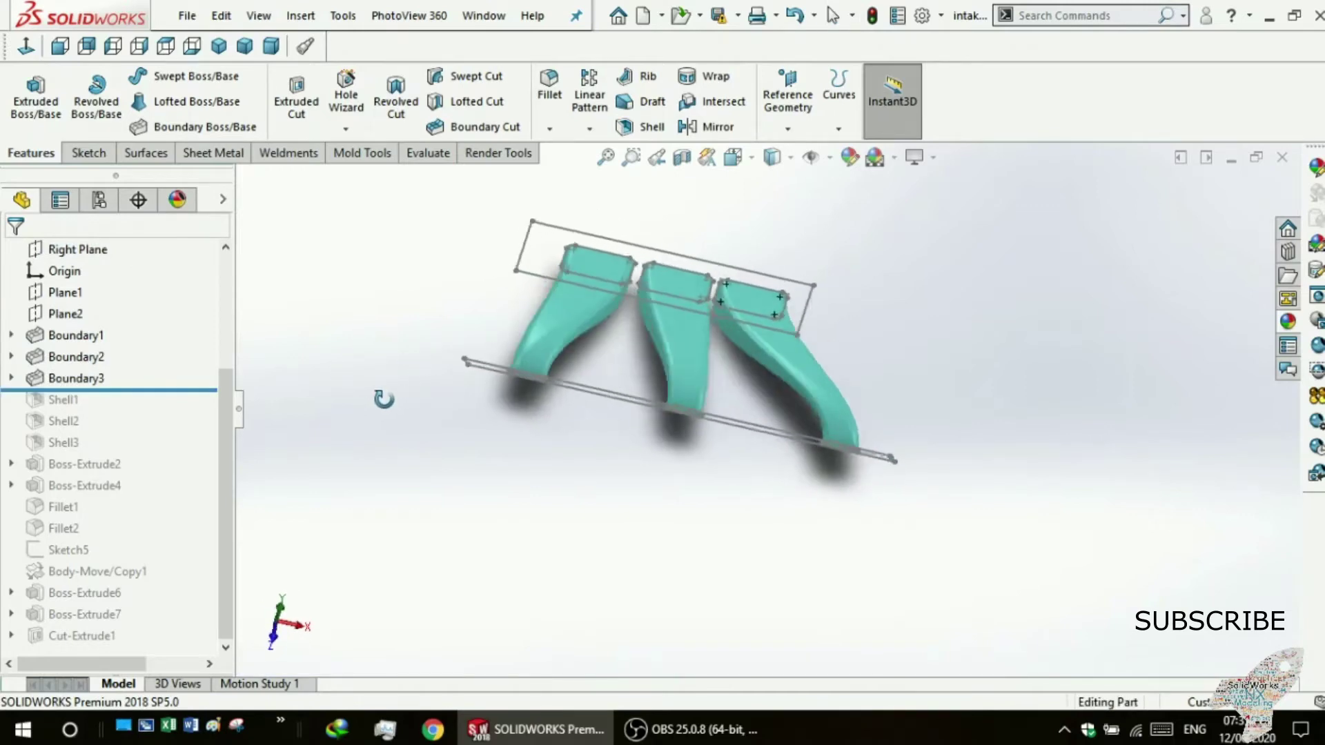
pyautogui.moveTo(313, 405); pyautogui.dragTo(346, 402, button='middle')
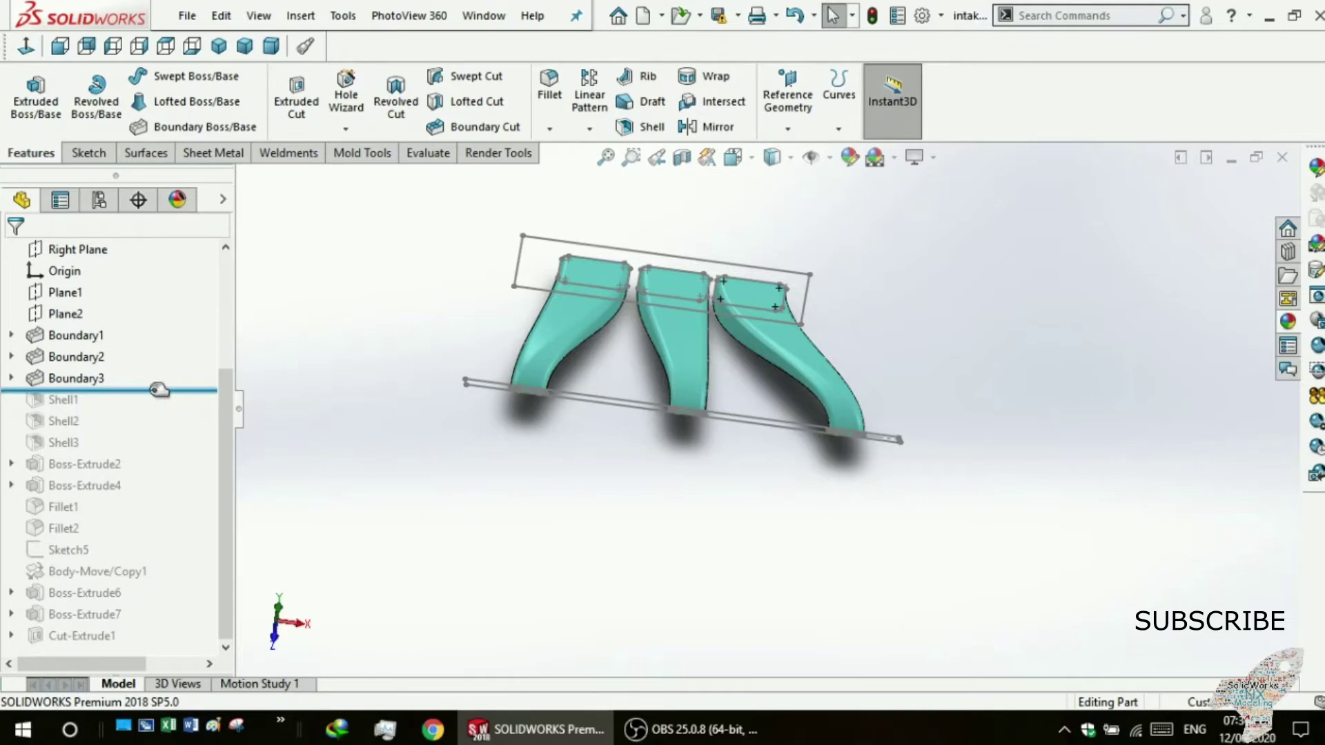
# Roll forward past Shell1 and inspect the hollowed runner openings.
pyautogui.moveTo(159, 390); pyautogui.dragTo(158, 410)
pyautogui.moveTo(325, 407); pyautogui.dragTo(352, 292, button='middle')
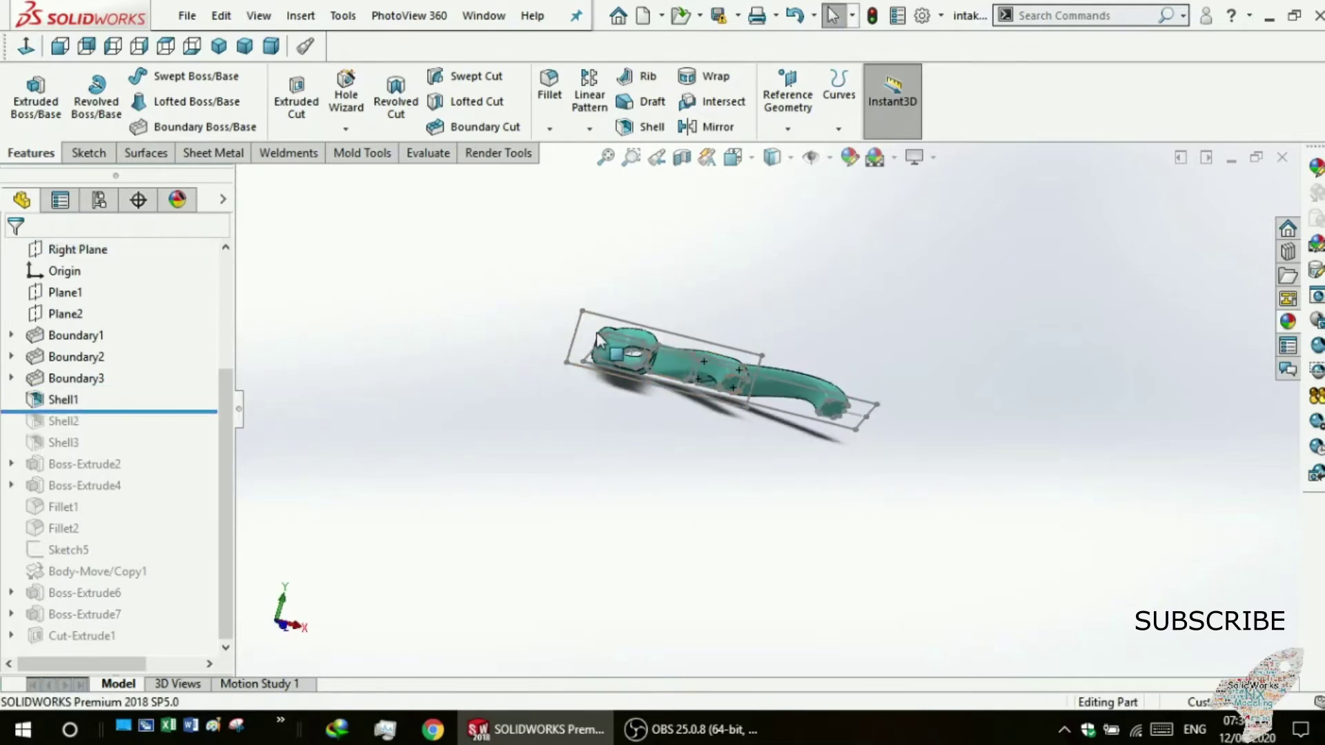
pyautogui.scroll(-2, 731, 404)
pyautogui.scroll(-5, 673, 382)
pyautogui.scroll(-3, 613, 325)
pyautogui.scroll(3, 640, 353)
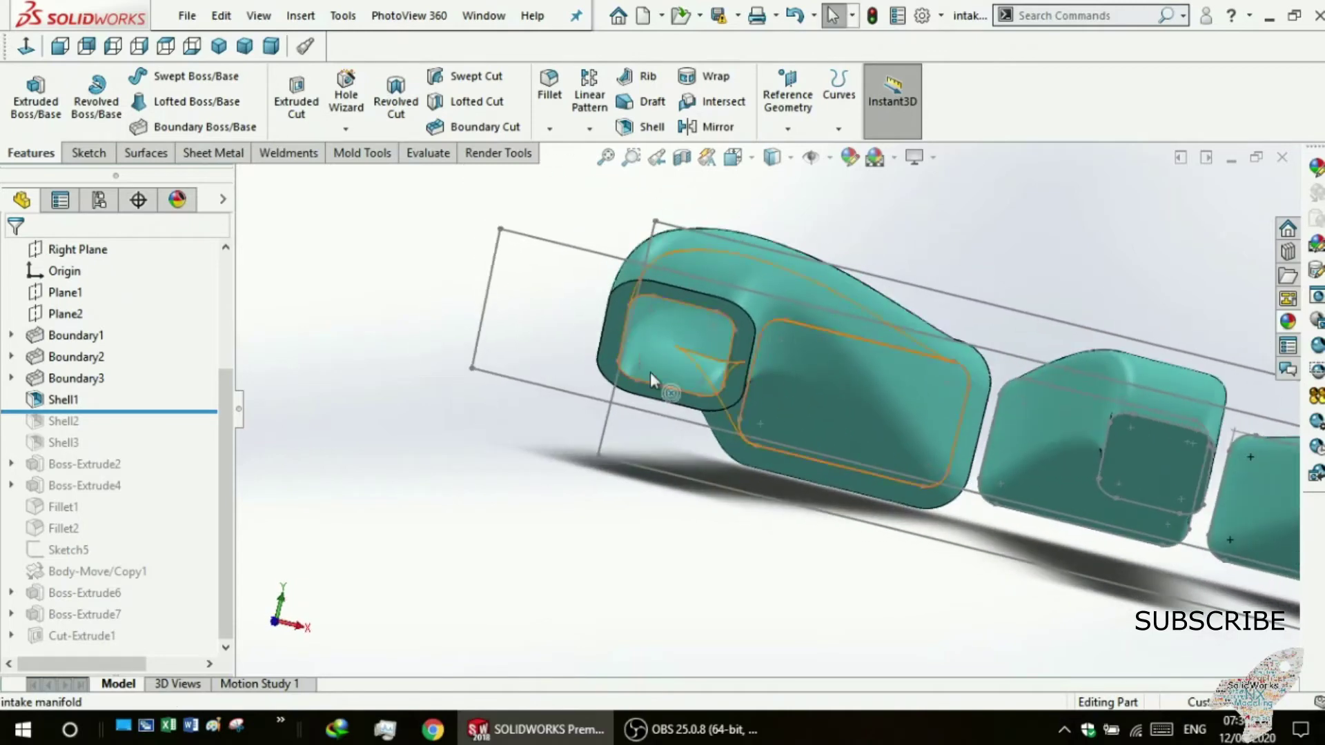
pyautogui.scroll(3, 988, 460)
pyautogui.scroll(2, 935, 420)
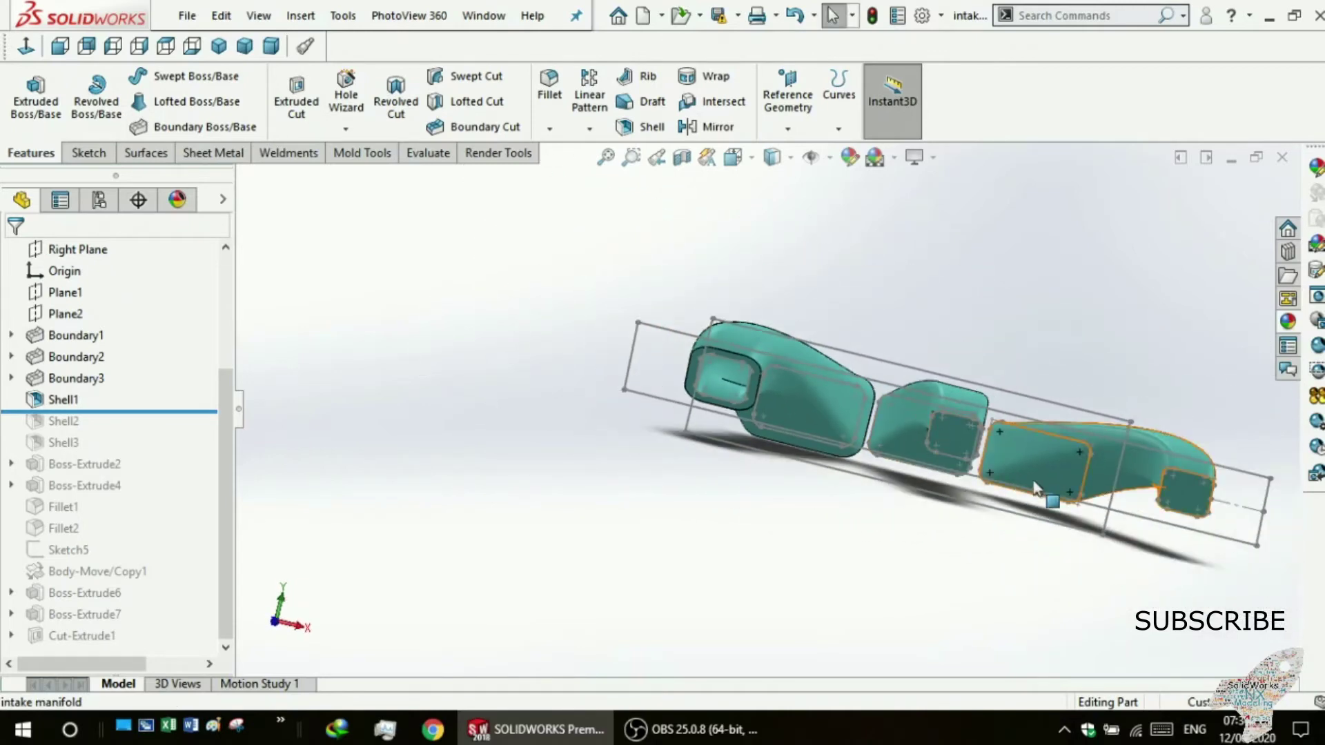
pyautogui.scroll(-2, 1189, 481)
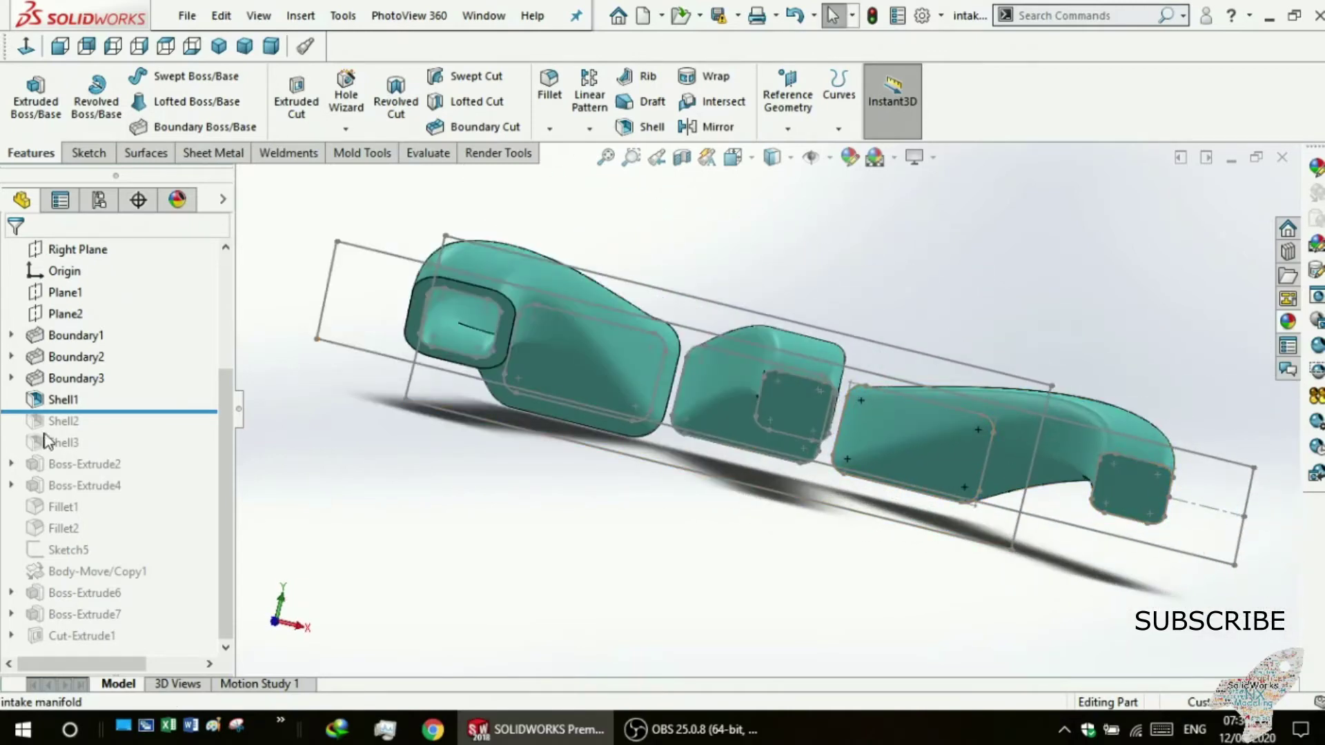
# Roll forward through Shell3 and orbit the fitted manifold to check the open runner ends.
pyautogui.moveTo(82, 411)
pyautogui.mouseDown()
pyautogui.moveTo(63, 454)
pyautogui.moveTo(118, 444)
pyautogui.mouseUp()
pyautogui.press('f')
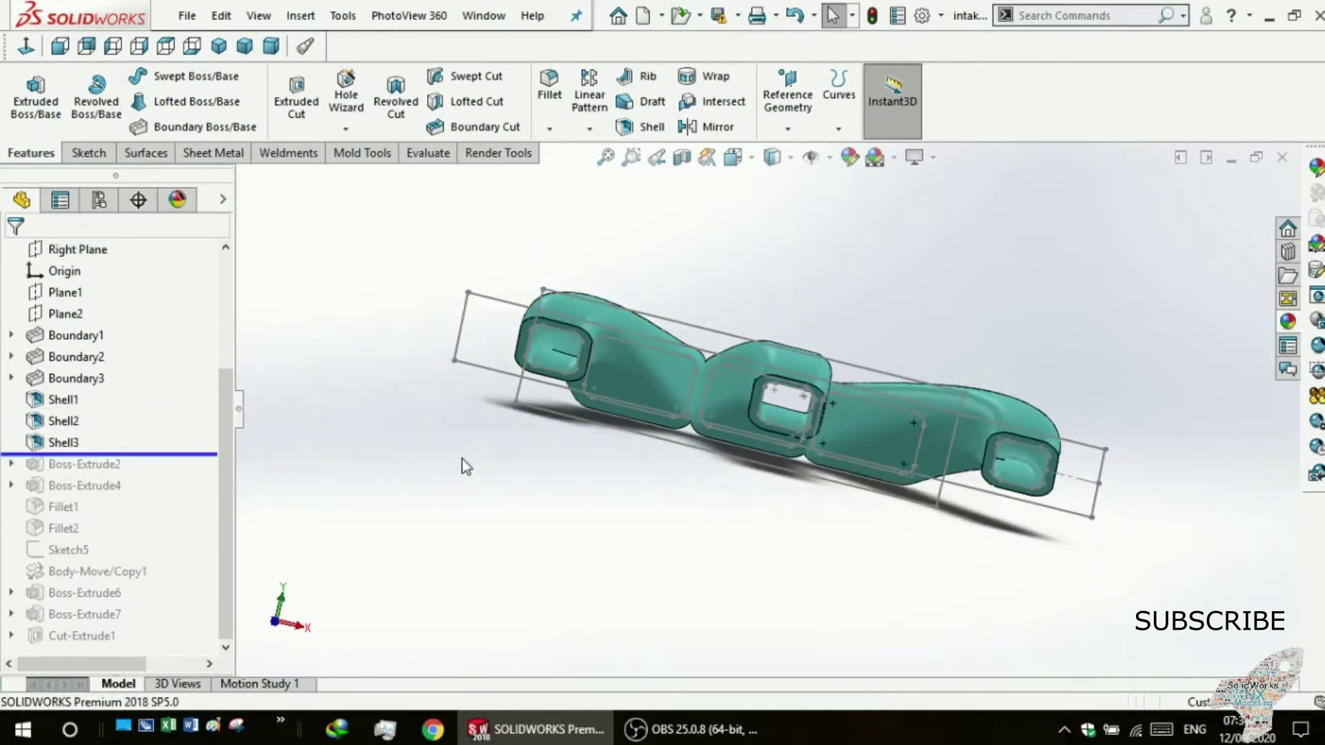
pyautogui.moveTo(481, 476)
pyautogui.mouseDown(button='middle')
pyautogui.moveTo(435, 517)
pyautogui.moveTo(364, 488)
pyautogui.moveTo(476, 520)
pyautogui.moveTo(478, 575)
pyautogui.moveTo(468, 527)
pyautogui.moveTo(402, 532)
pyautogui.moveTo(420, 536)
pyautogui.mouseUp(button='middle')
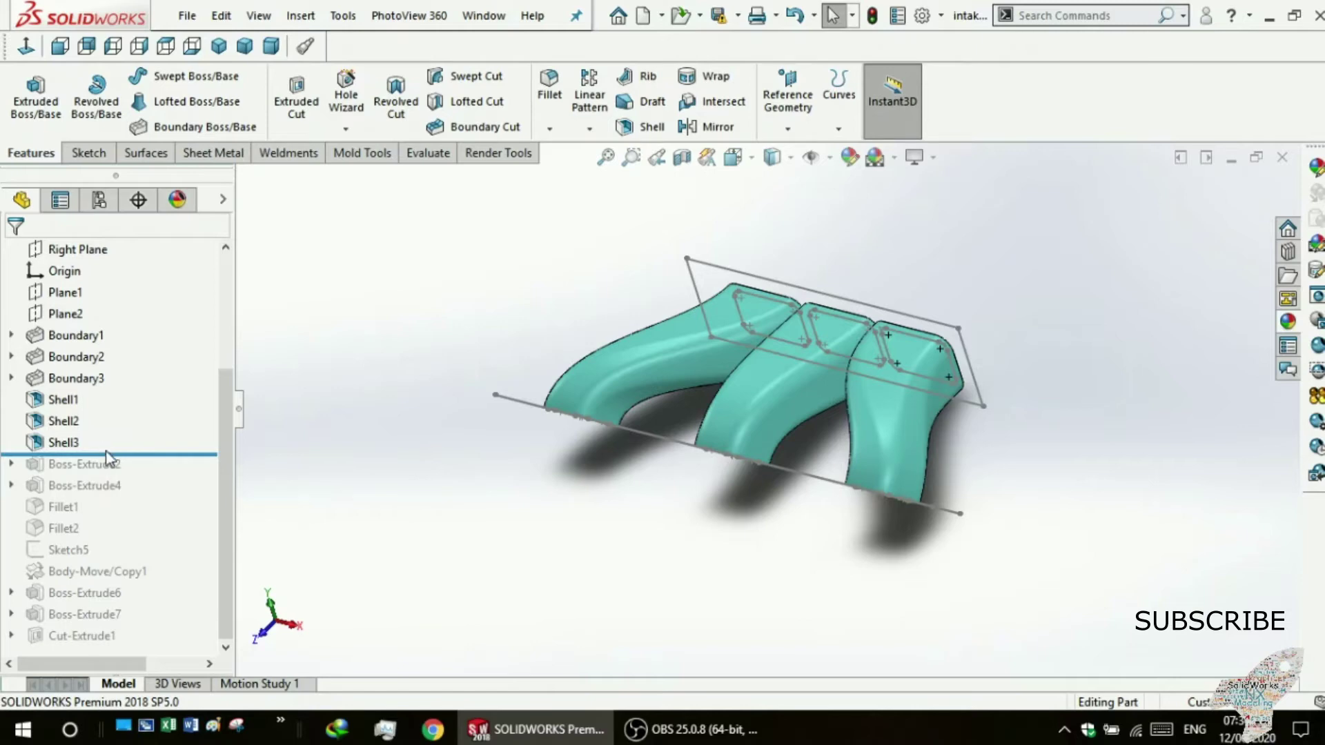
pyautogui.moveTo(388, 424)
pyautogui.mouseDown(button='middle')
pyautogui.moveTo(461, 412)
pyautogui.moveTo(435, 467)
pyautogui.moveTo(379, 456)
pyautogui.mouseUp(button='middle')
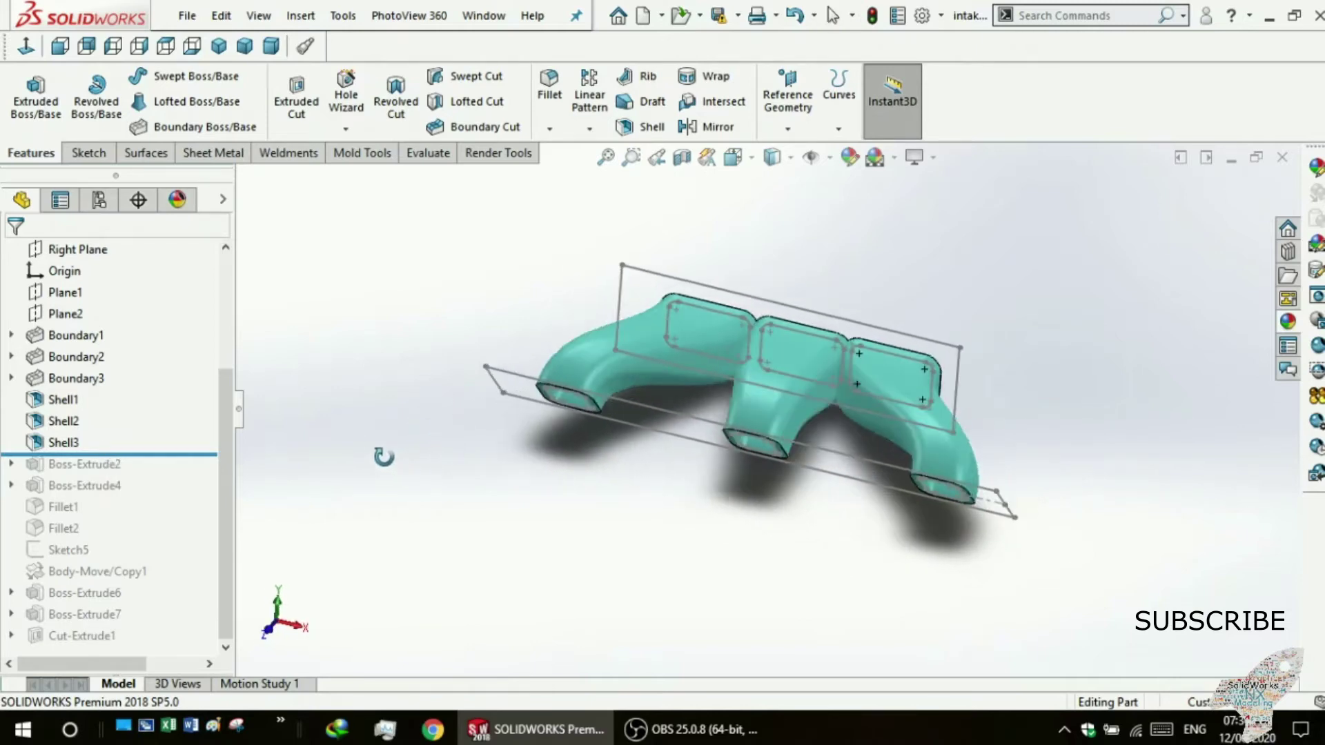
pyautogui.scroll(2, 646, 445)
pyautogui.scroll(-3, 731, 456)
pyautogui.scroll(3, 598, 494)
pyautogui.scroll(-2, 378, 606)
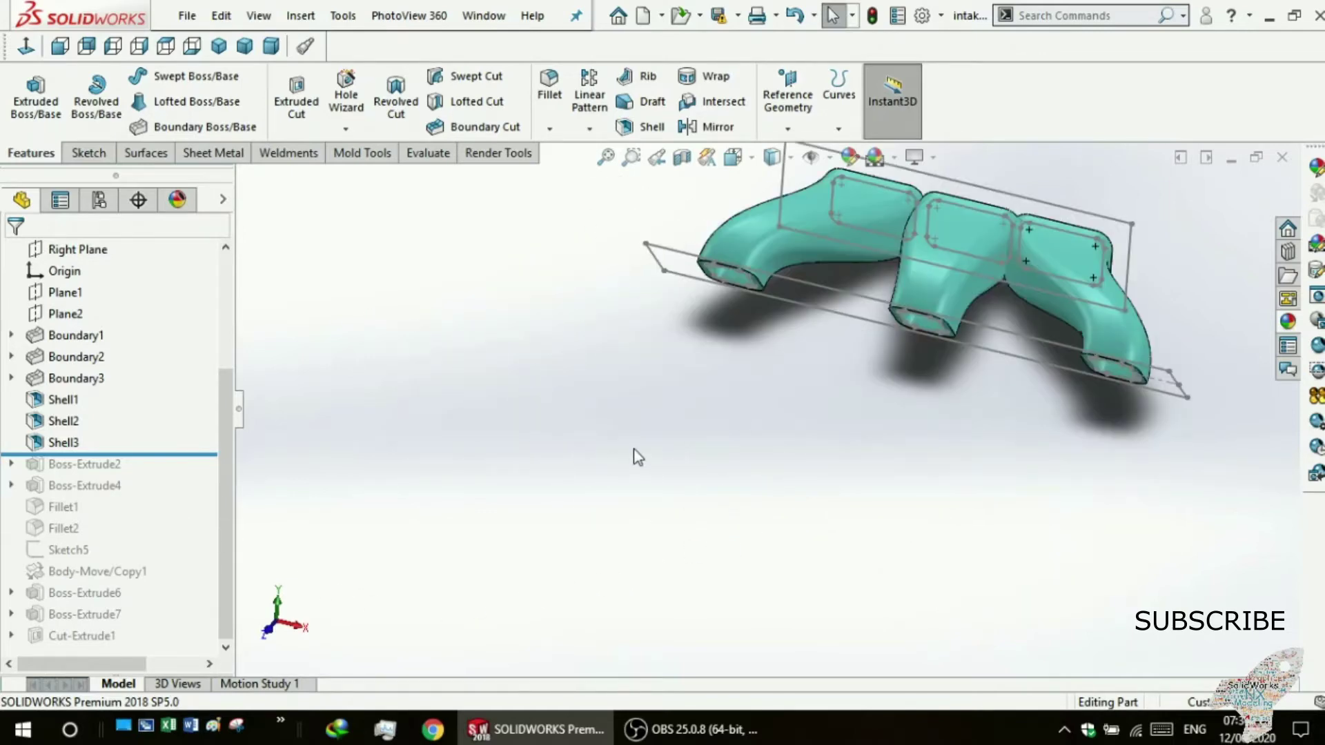
pyautogui.scroll(4, 834, 355)
pyautogui.scroll(-2, 827, 372)
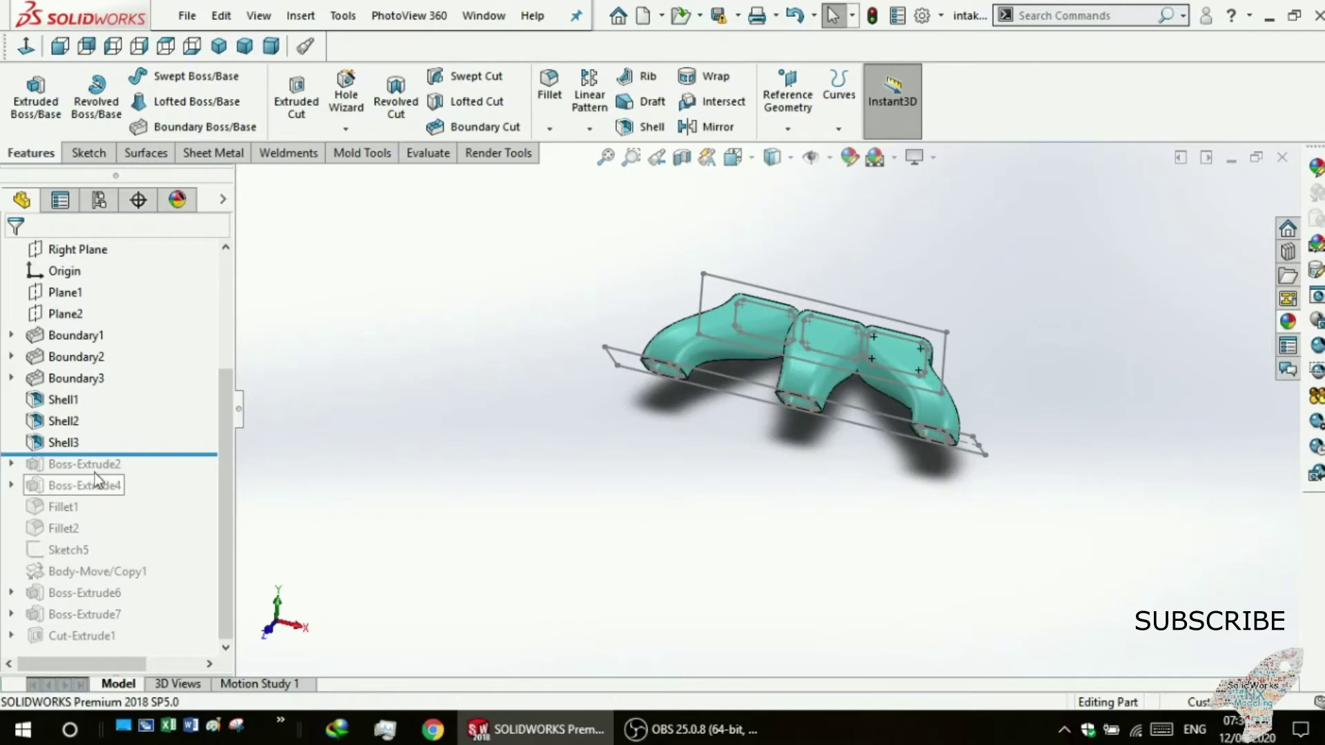
pyautogui.moveTo(83, 464)
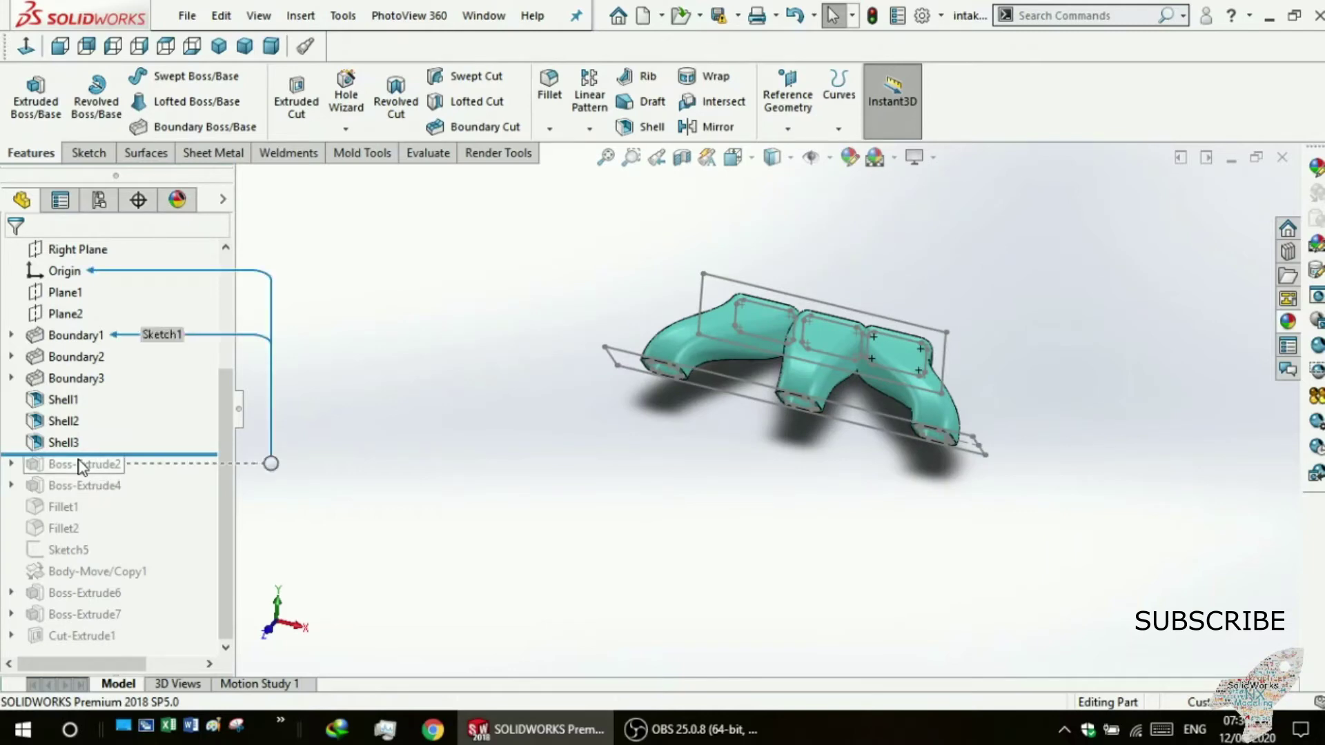
# Roll past Boss-Extrude2 and review its Sketch1: three rounded slots in a 263.53 × 71.47 outline.
pyautogui.moveTo(88, 454); pyautogui.dragTo(76, 474)
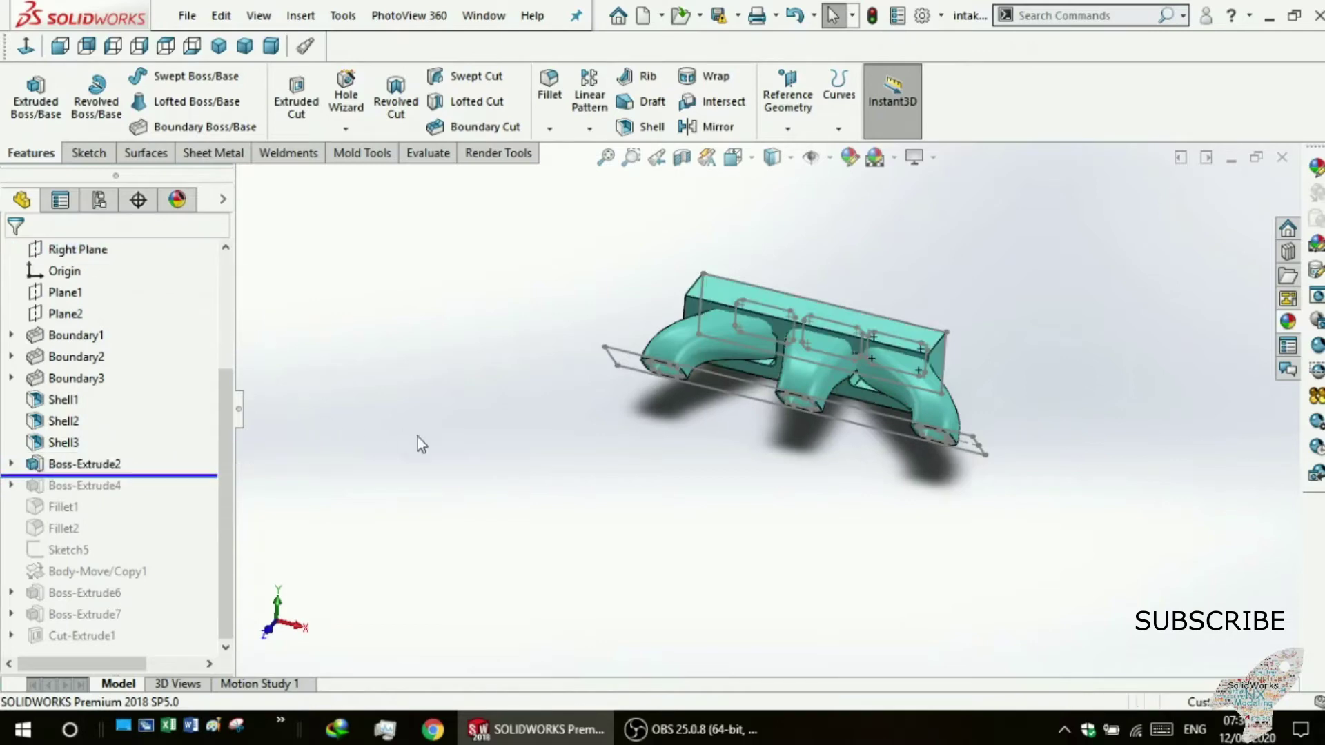
pyautogui.click(24, 465)
pyautogui.click(73, 487)
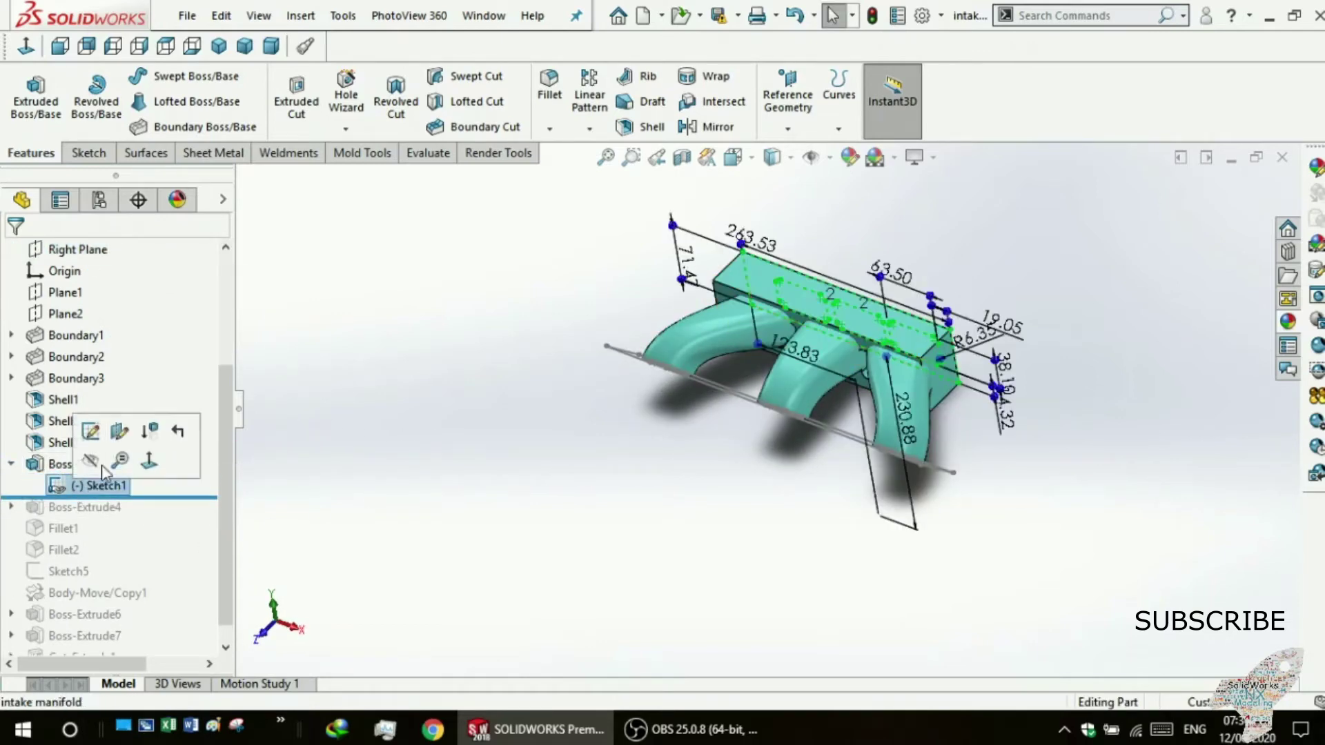
pyautogui.click(95, 430)
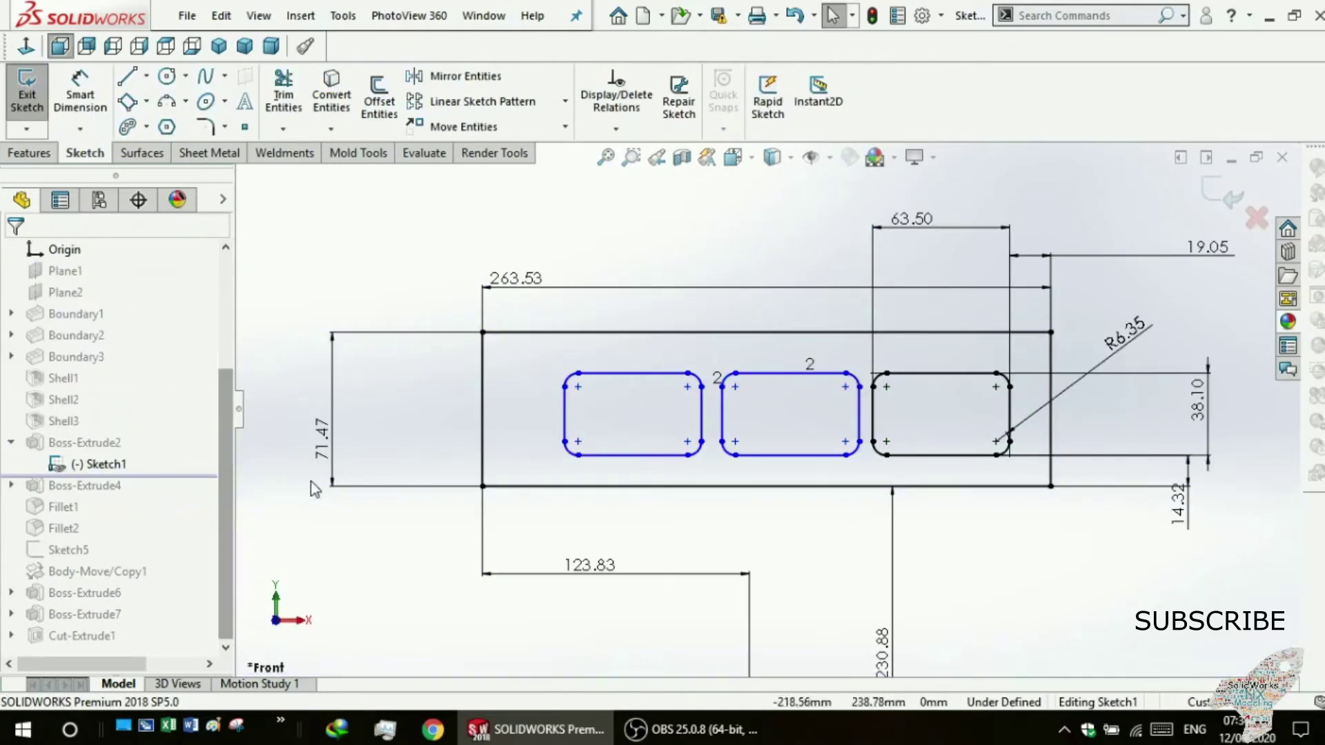
pyautogui.press('f')
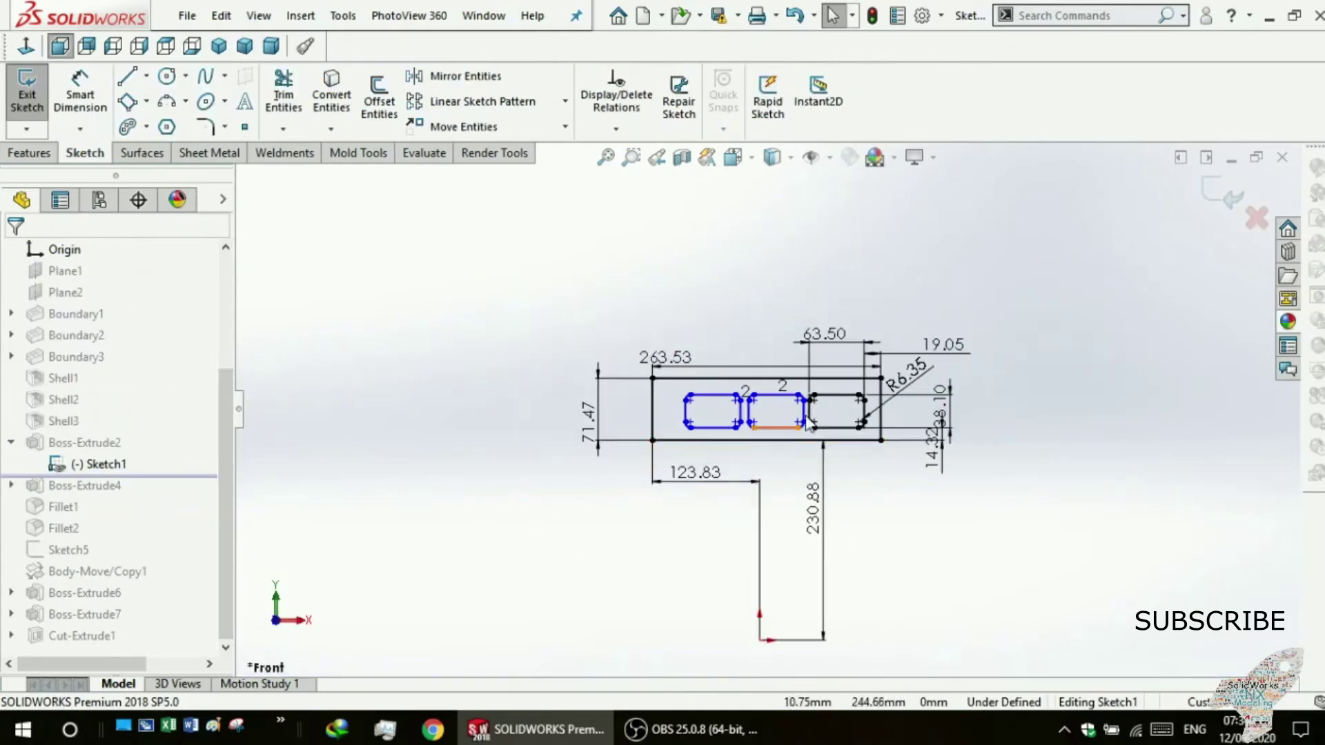
pyautogui.scroll(4, 839, 406)
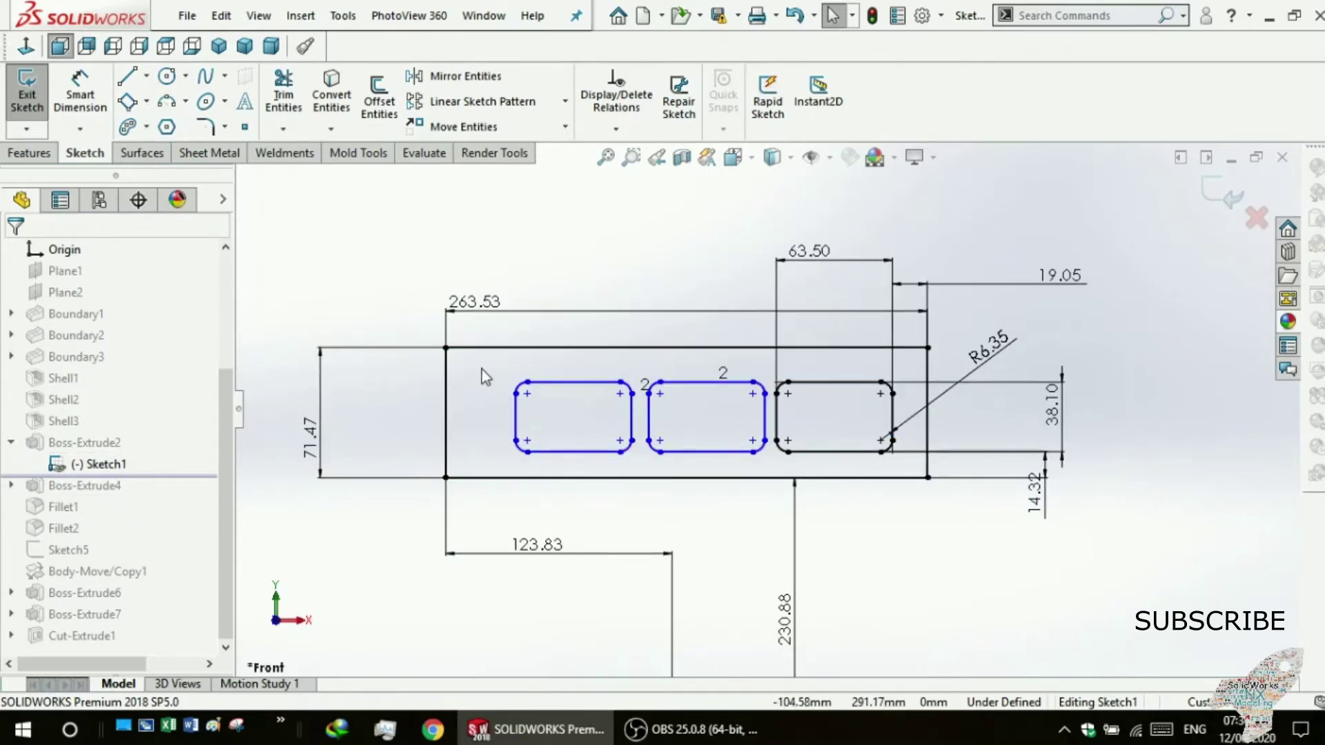
pyautogui.scroll(-1, 482, 370)
pyautogui.press('f')
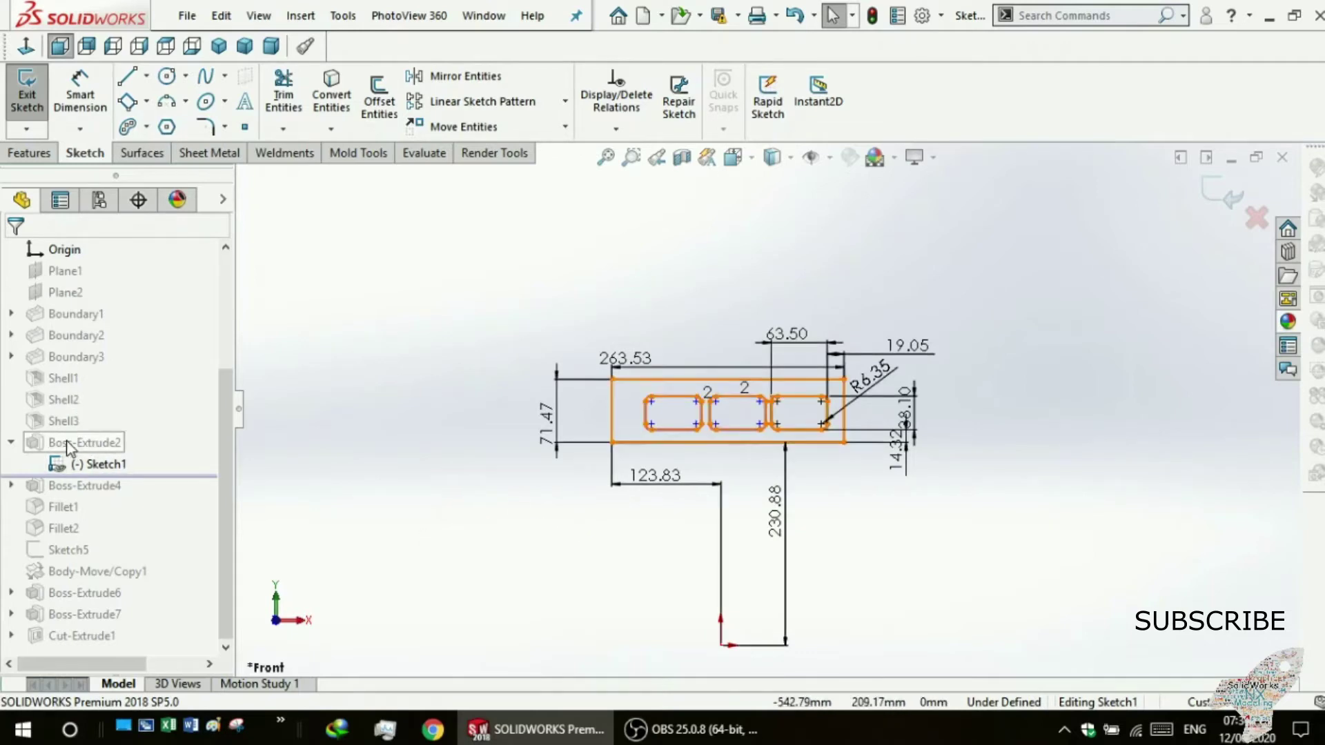
pyautogui.click(27, 96)
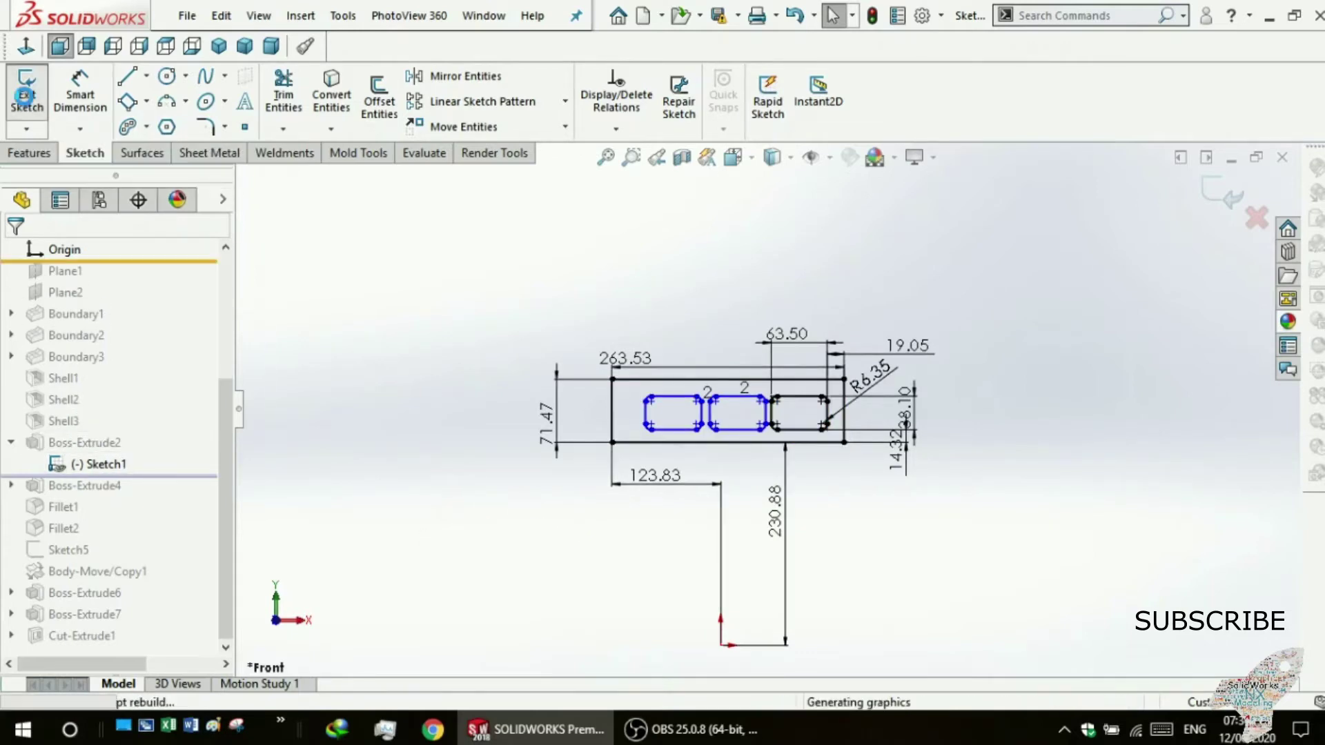
pyautogui.moveTo(412, 405)
pyautogui.mouseDown(button='middle')
pyautogui.moveTo(331, 554)
pyautogui.moveTo(370, 524)
pyautogui.moveTo(325, 571)
pyautogui.moveTo(450, 545)
pyautogui.moveTo(436, 644)
pyautogui.moveTo(680, 631)
pyautogui.mouseUp(button='middle')
pyautogui.moveTo(814, 438); pyautogui.dragTo(656, 440, button='middle')
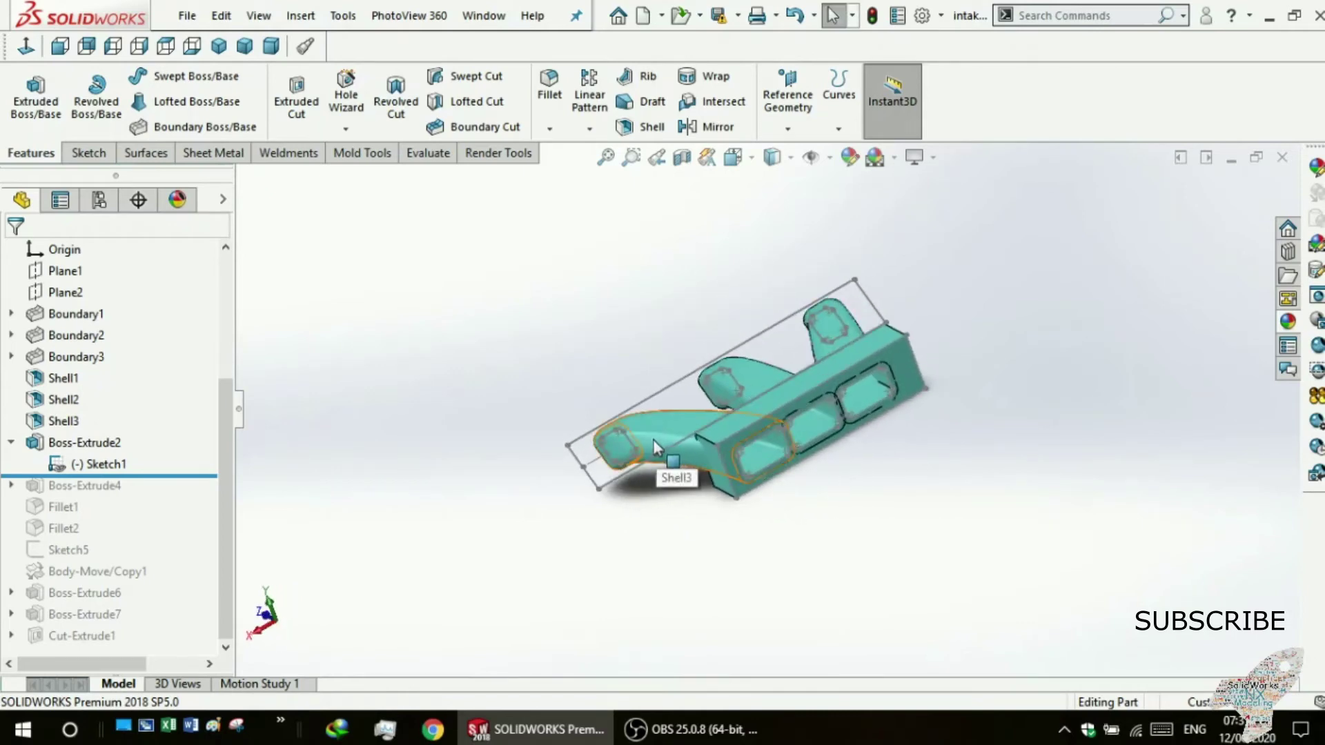
pyautogui.moveTo(557, 539)
pyautogui.mouseDown(button='middle')
pyautogui.moveTo(738, 536)
pyautogui.moveTo(686, 556)
pyautogui.moveTo(605, 539)
pyautogui.moveTo(586, 519)
pyautogui.moveTo(628, 476)
pyautogui.moveTo(778, 533)
pyautogui.moveTo(785, 584)
pyautogui.mouseUp(button='middle')
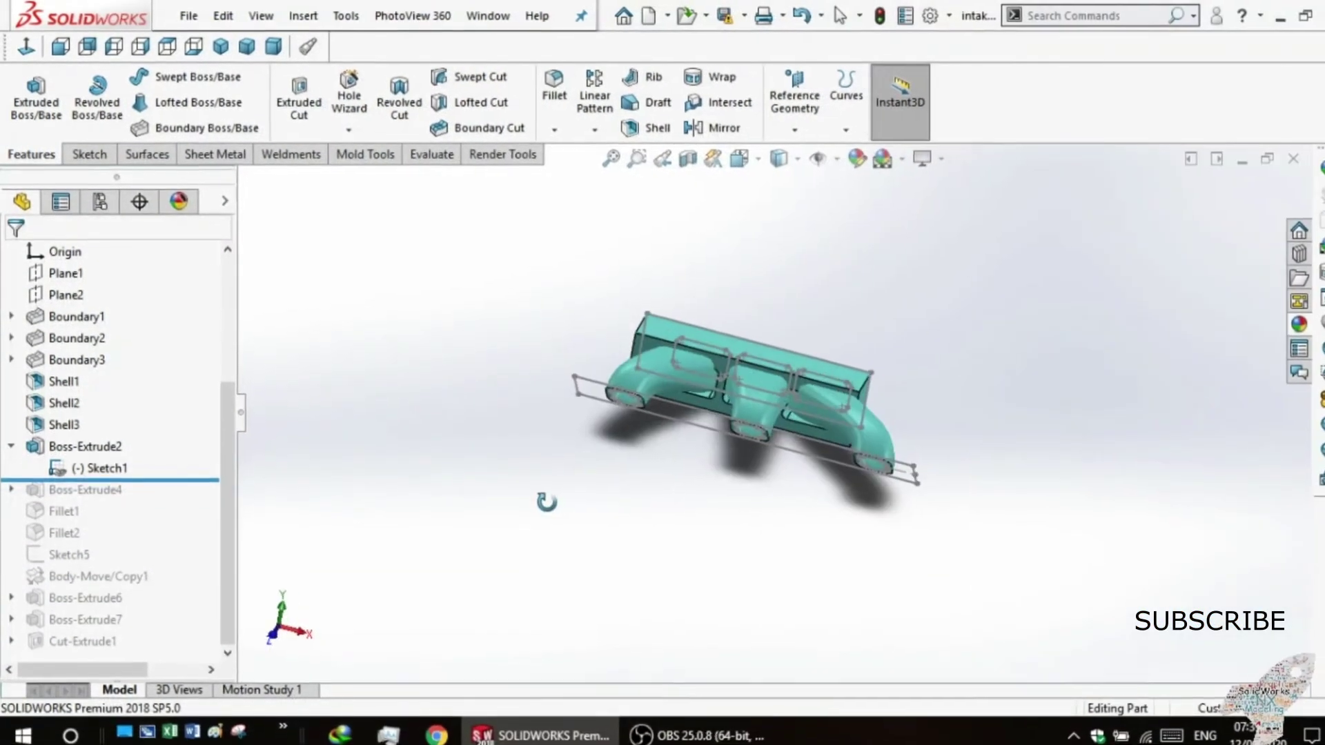
pyautogui.moveTo(545, 500)
pyautogui.mouseDown(button='middle')
pyautogui.moveTo(452, 532)
pyautogui.moveTo(486, 539)
pyautogui.moveTo(449, 586)
pyautogui.moveTo(456, 607)
pyautogui.moveTo(577, 488)
pyautogui.moveTo(589, 497)
pyautogui.moveTo(737, 431)
pyautogui.mouseUp(button='middle')
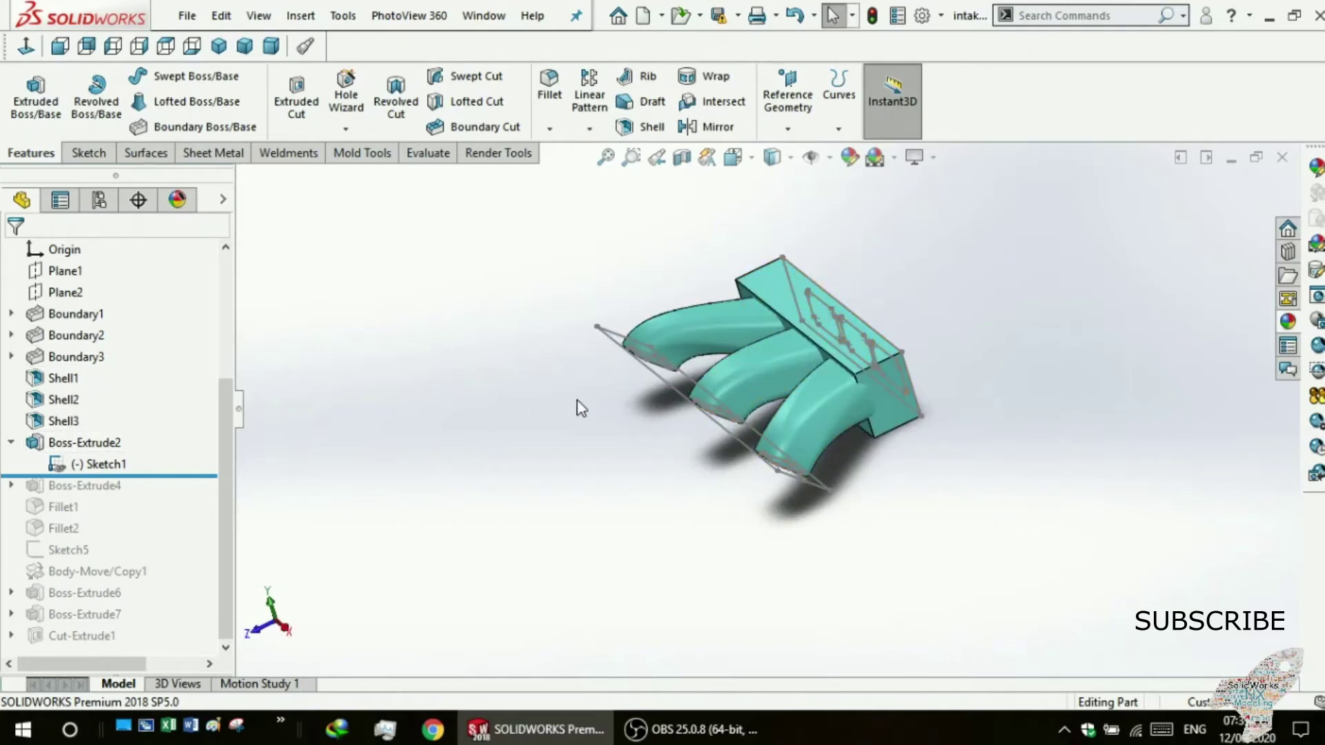
pyautogui.scroll(2, 673, 385)
pyautogui.scroll(-3, 848, 391)
pyautogui.moveTo(848, 391)
pyautogui.mouseDown(button='middle')
pyautogui.moveTo(789, 409)
pyautogui.moveTo(752, 345)
pyautogui.mouseUp(button='middle')
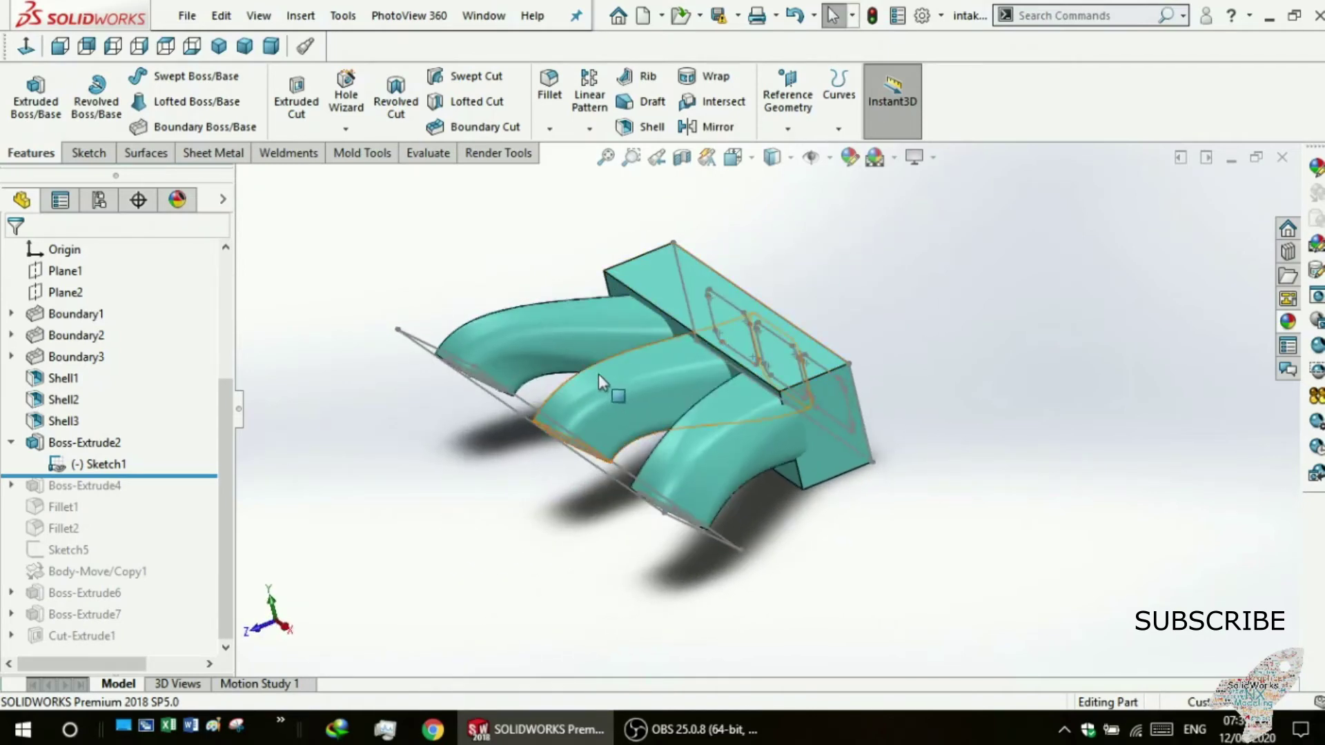
pyautogui.moveTo(481, 486); pyautogui.dragTo(428, 521, button='middle')
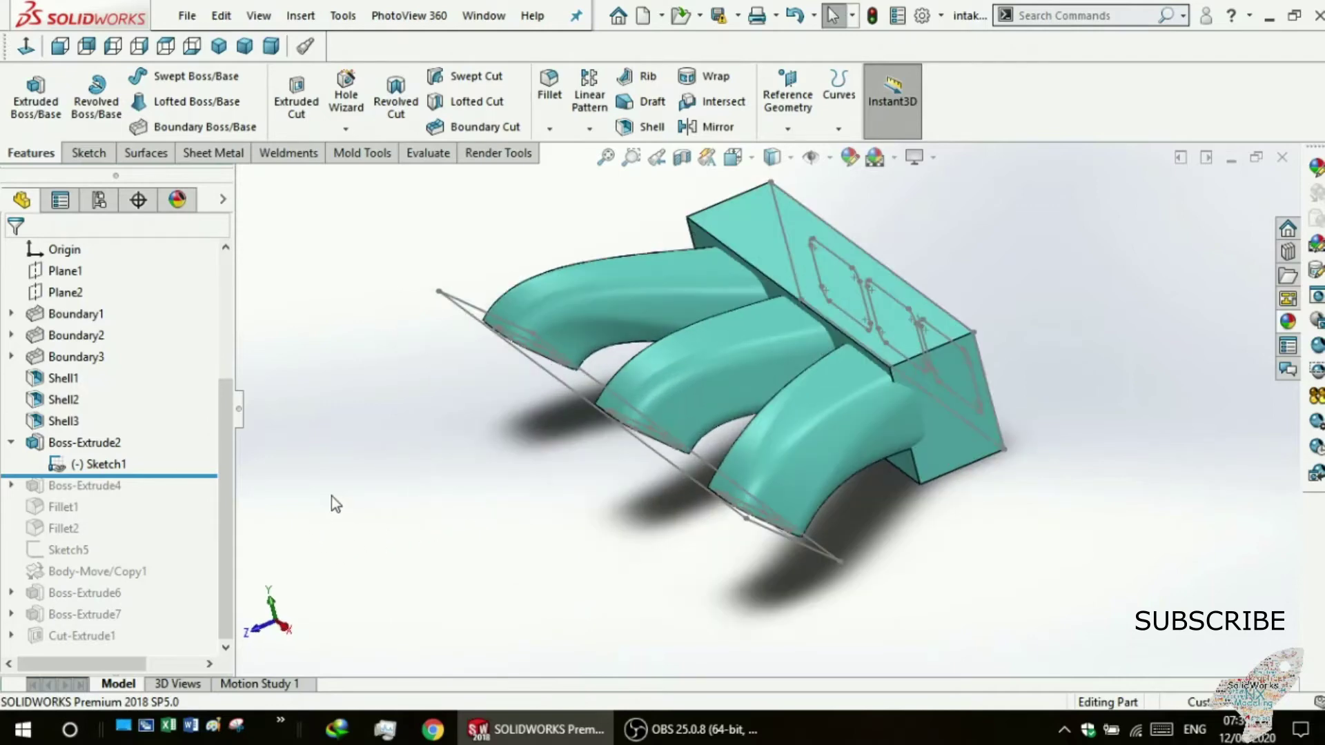
pyautogui.press('f')
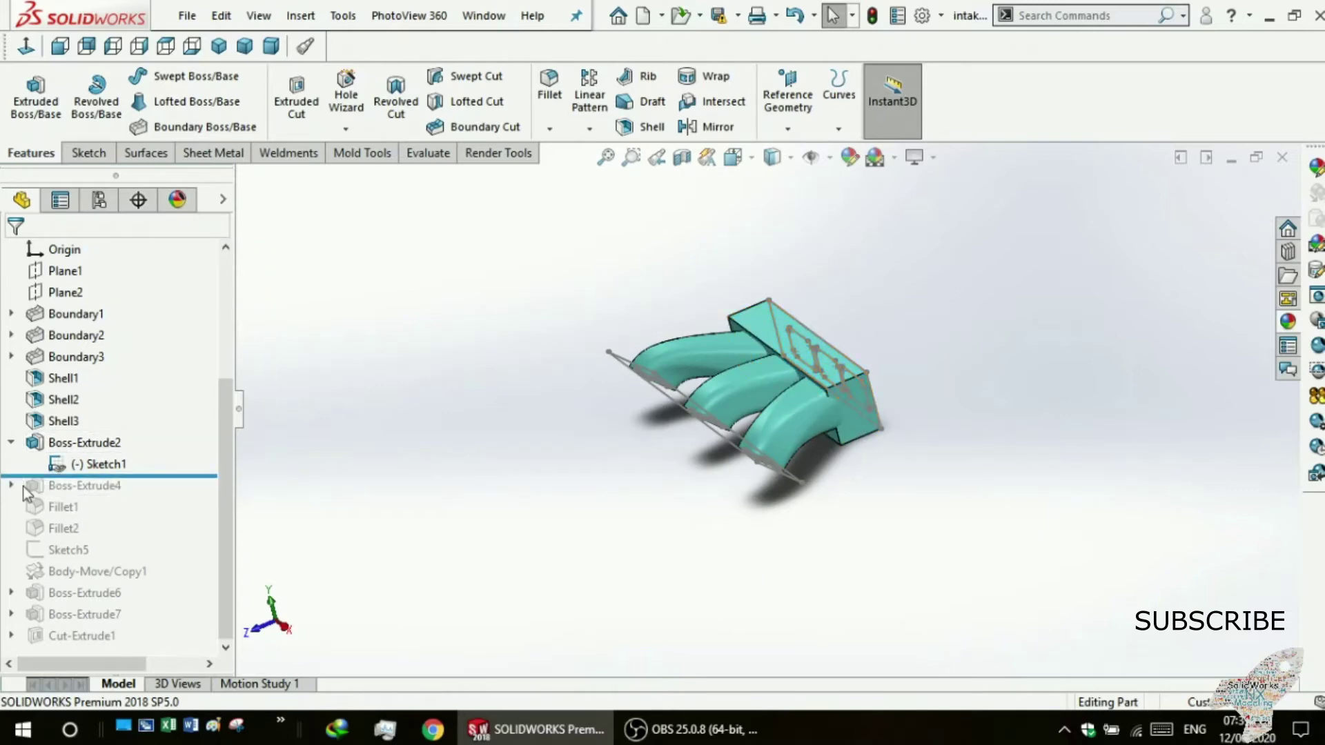
# Roll forward past Boss-Extrude4 and view the runners and flange isometrically.
pyautogui.moveTo(15, 472); pyautogui.dragTo(16, 495)
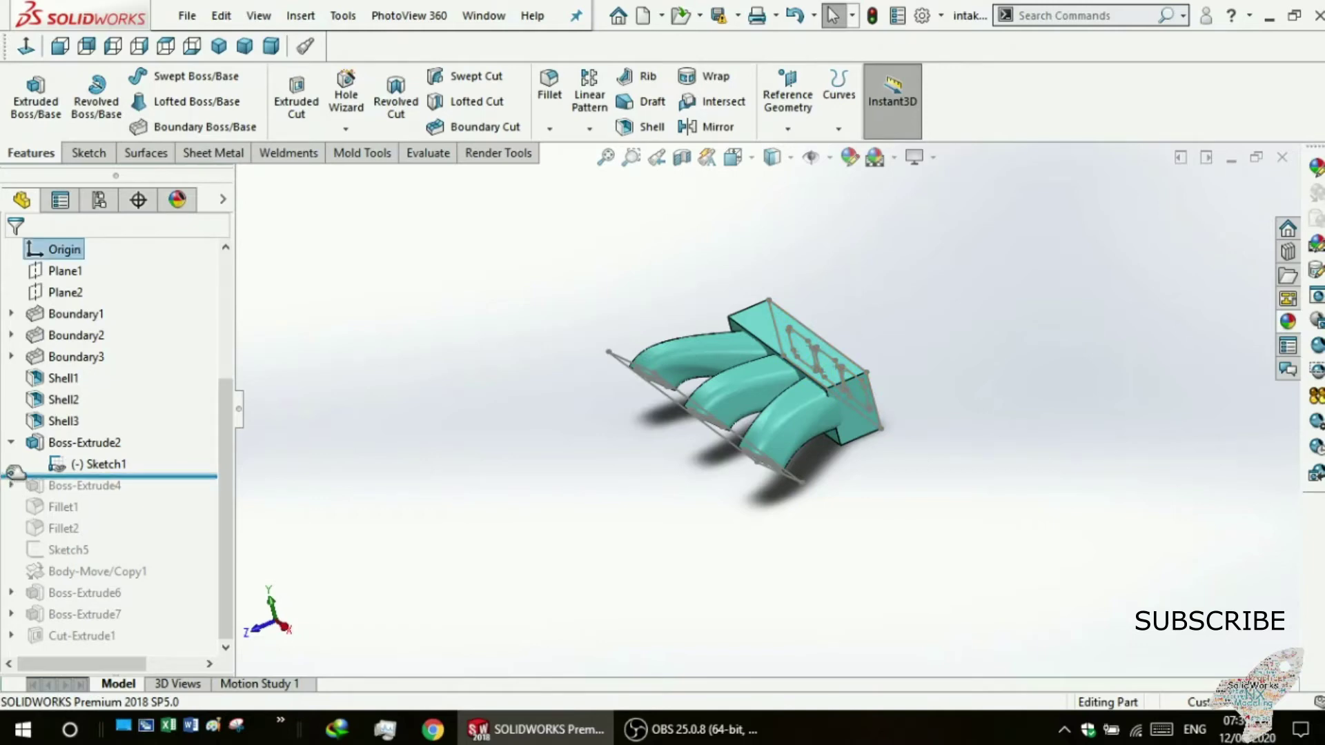
pyautogui.moveTo(332, 467)
pyautogui.mouseDown(button='middle')
pyautogui.moveTo(458, 397)
pyautogui.moveTo(630, 413)
pyautogui.mouseUp(button='middle')
pyautogui.moveTo(842, 437)
pyautogui.mouseDown(button='middle')
pyautogui.moveTo(786, 506)
pyautogui.moveTo(619, 532)
pyautogui.moveTo(671, 533)
pyautogui.moveTo(613, 417)
pyautogui.moveTo(483, 343)
pyautogui.mouseUp(button='middle')
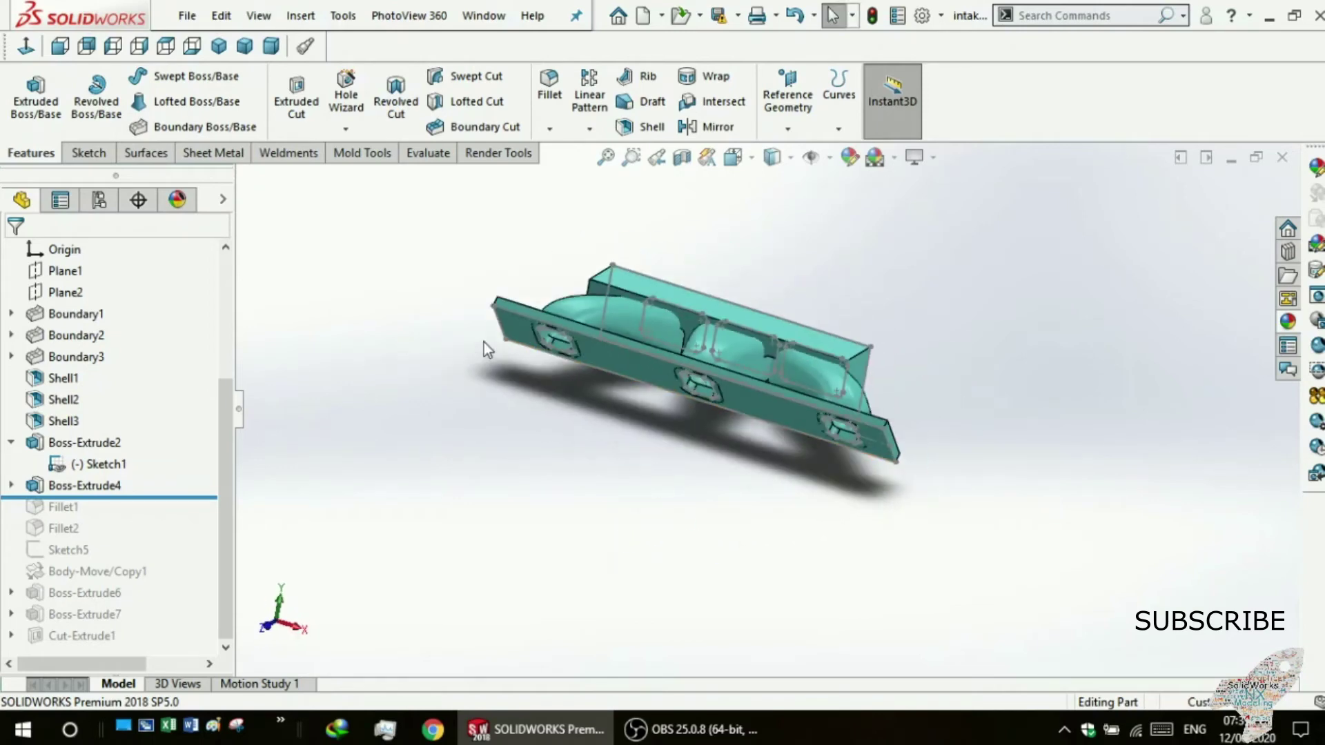
# Review the flange plate's Sketch4 with its three rounded ports, then exit the sketch.
pyautogui.click(12, 486)
pyautogui.click(97, 507)
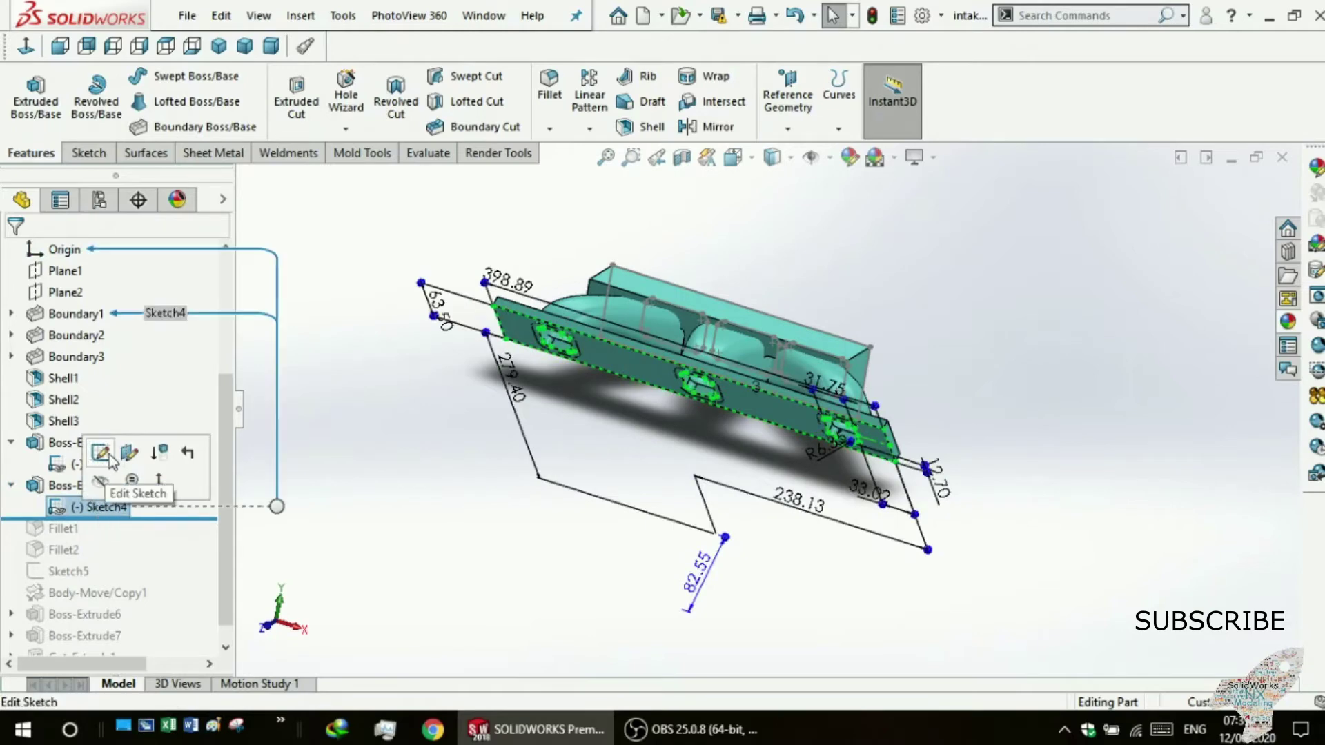
pyautogui.click(109, 457)
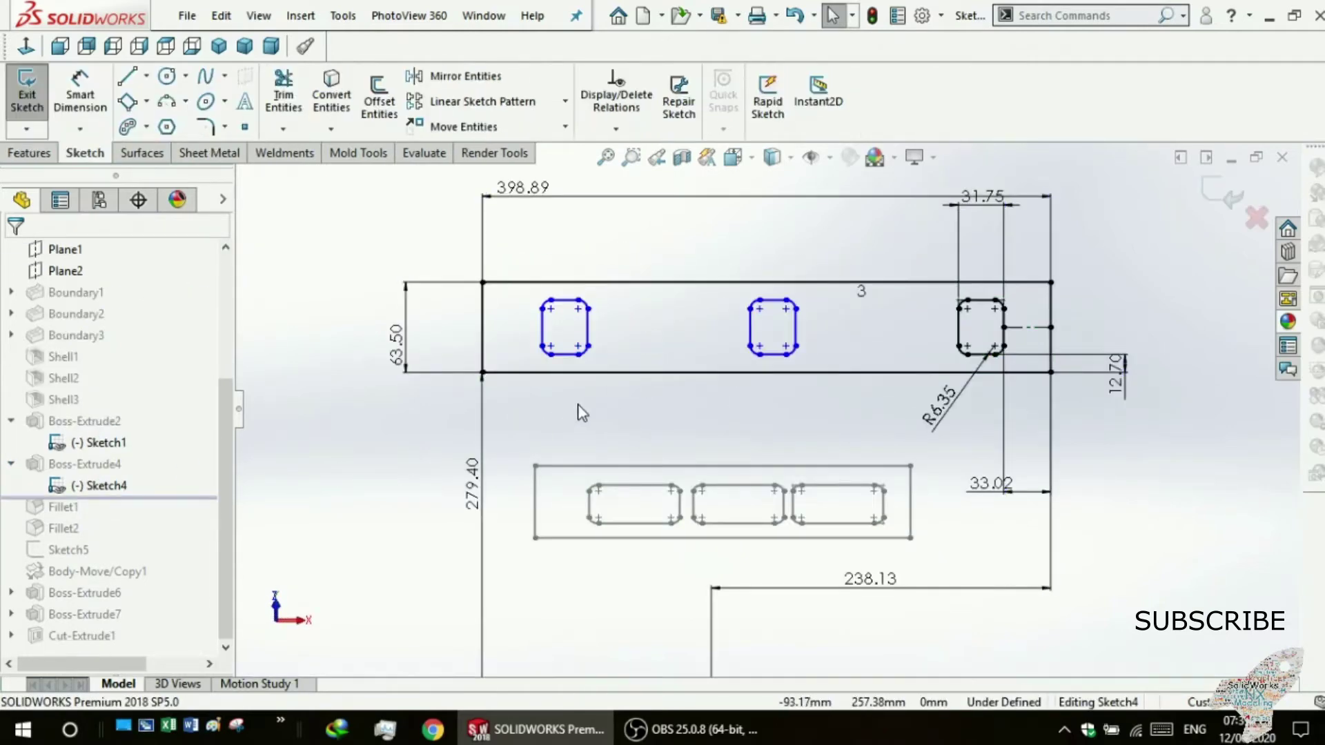
pyautogui.moveTo(652, 405); pyautogui.dragTo(441, 423, button='middle')
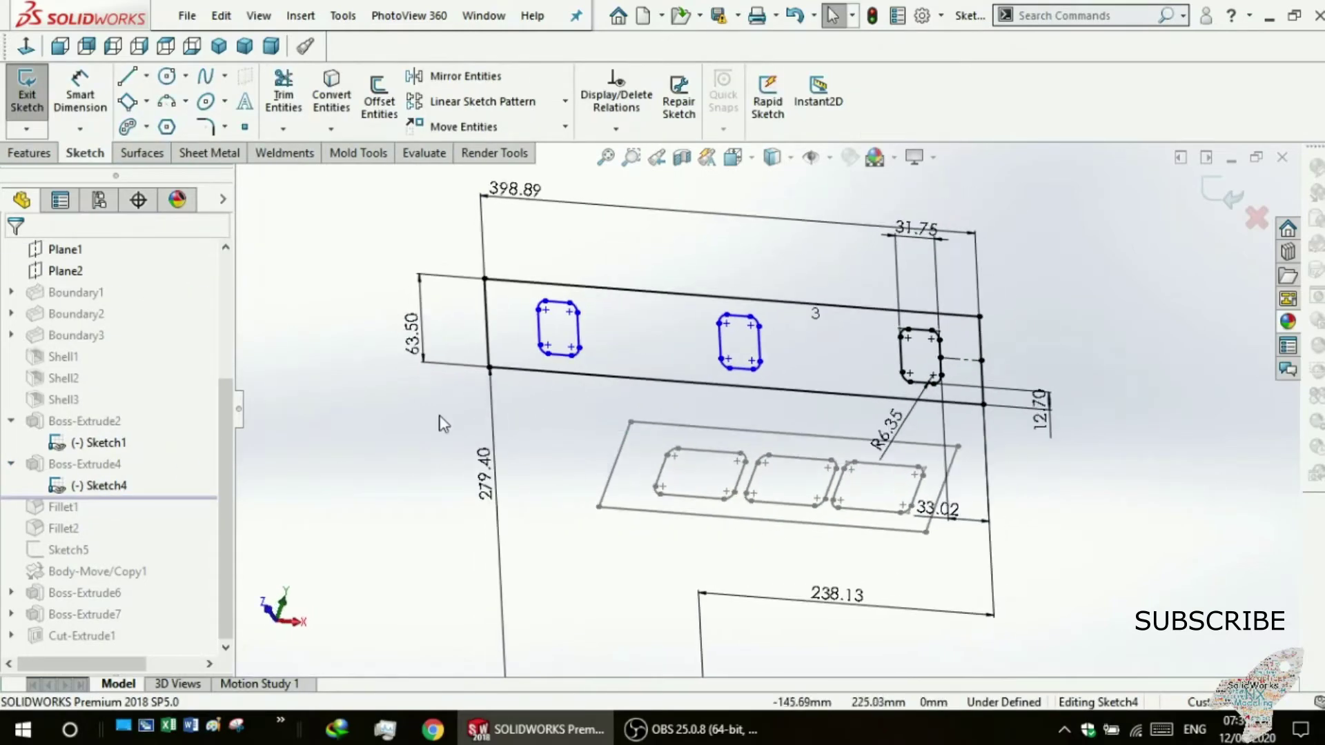
pyautogui.click(26, 93)
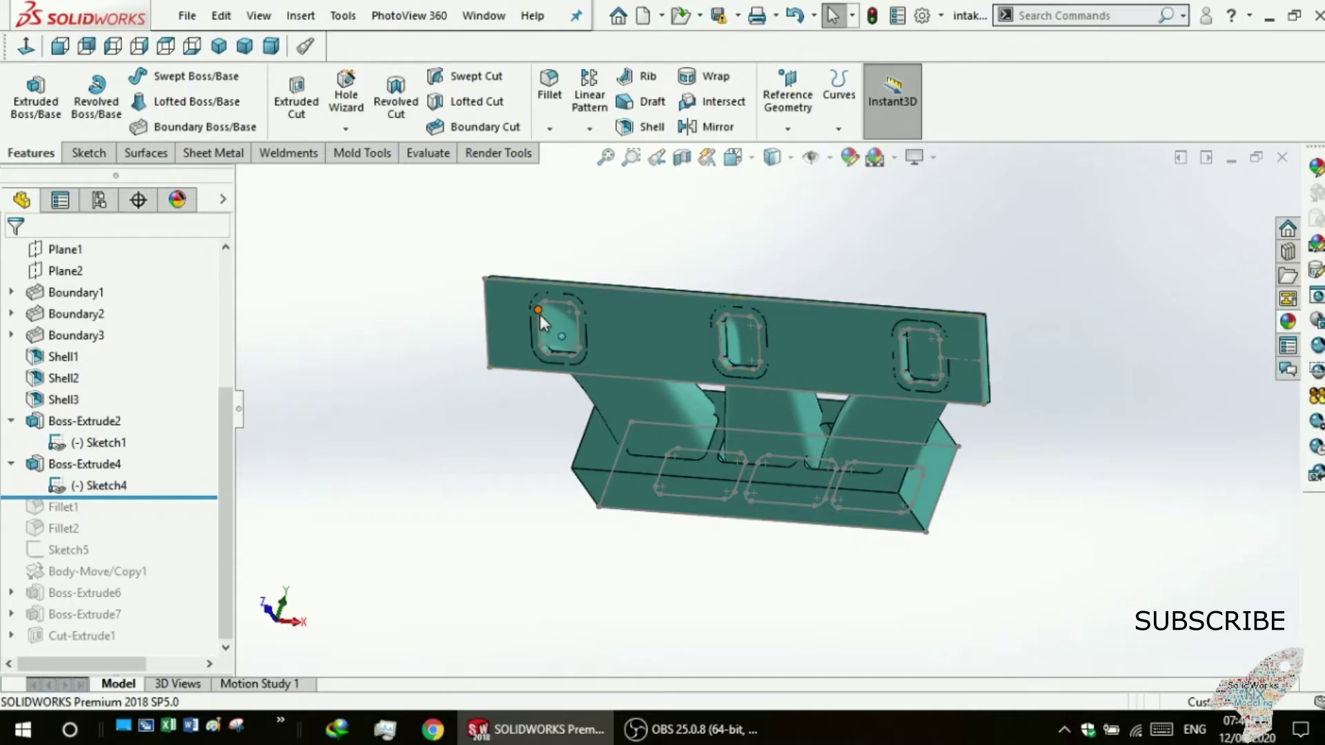
pyautogui.click(77, 481)
pyautogui.click(96, 418)
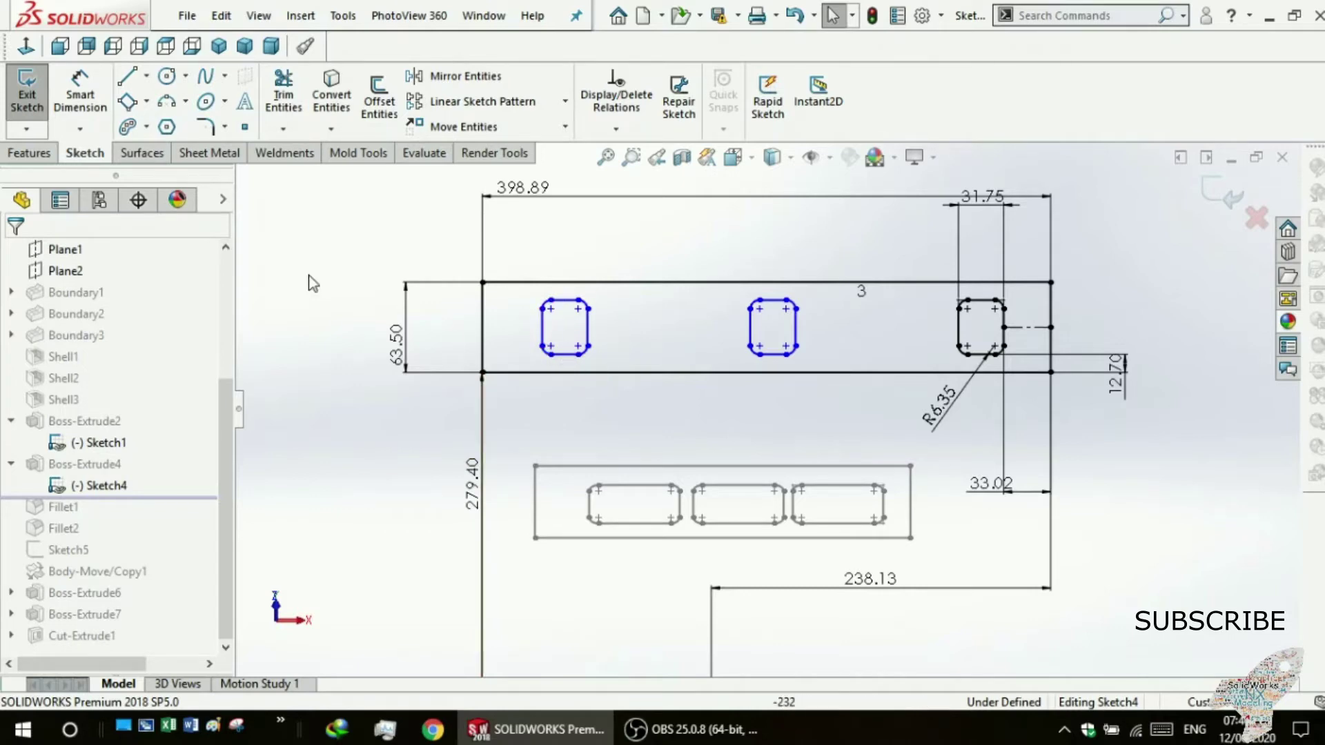
pyautogui.click(28, 90)
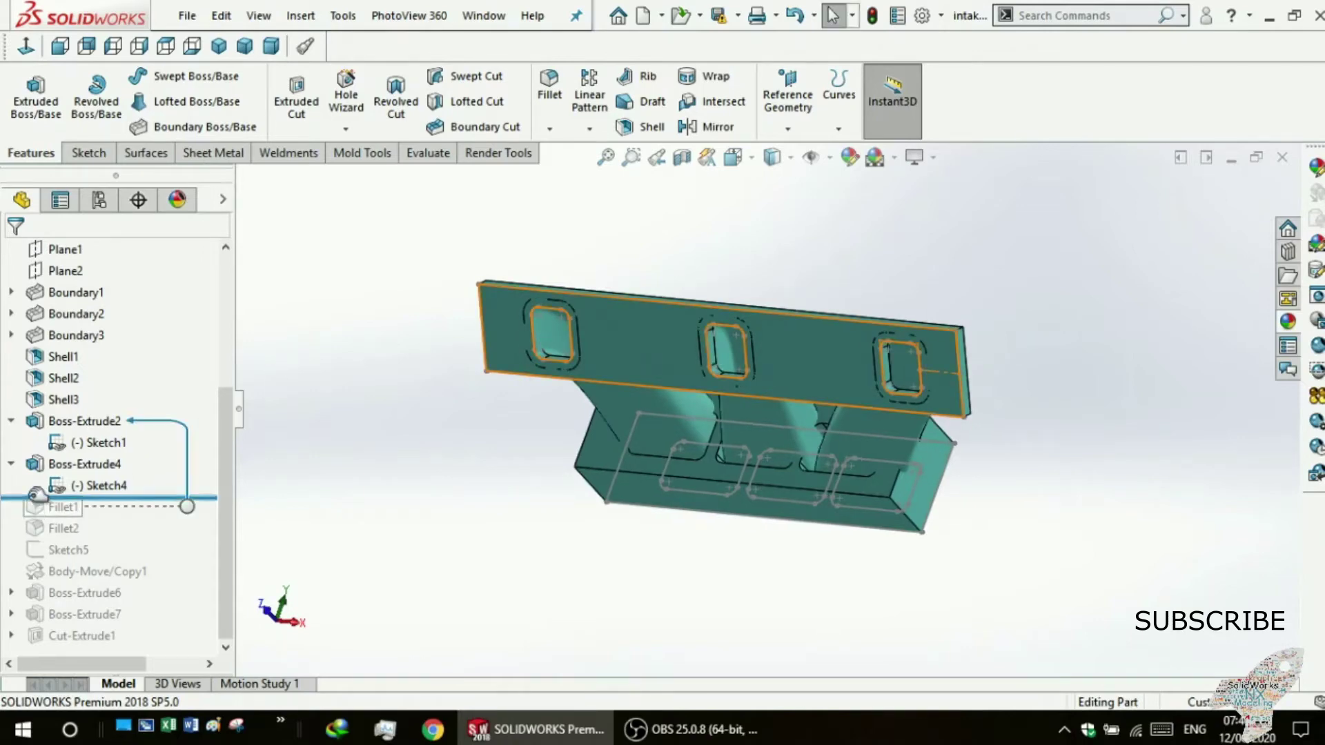
# Roll the history forward past Fillet1 and inspect its rounded plenum edges.
pyautogui.moveTo(35, 497); pyautogui.dragTo(24, 518)
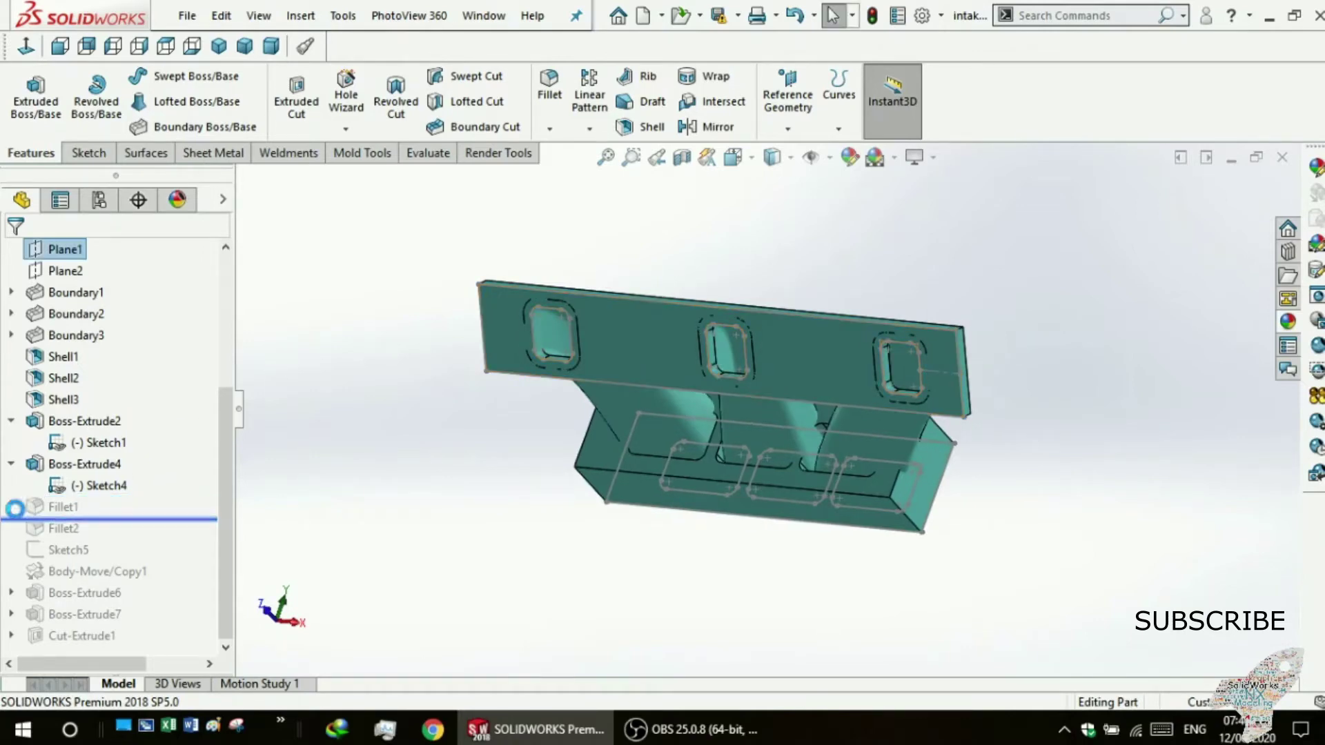
pyautogui.scroll(-1, 479, 473)
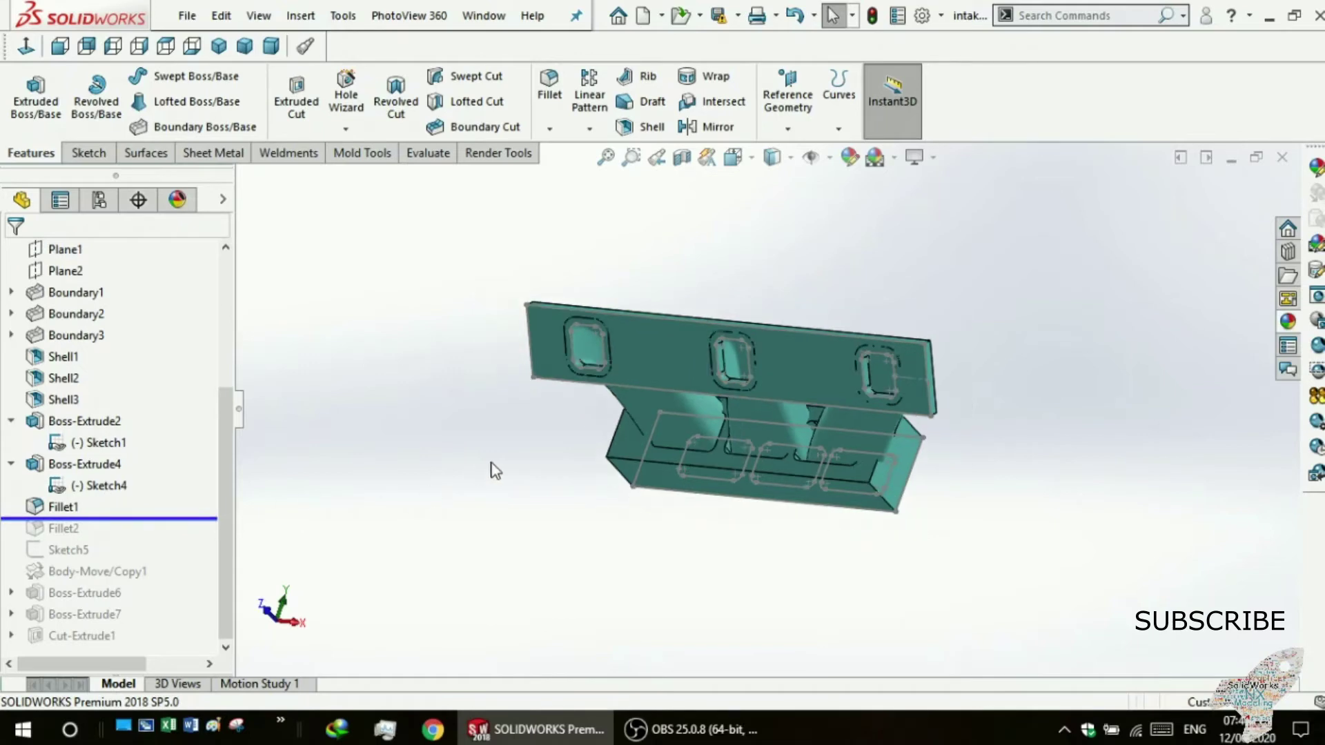
pyautogui.scroll(-1, 681, 417)
pyautogui.moveTo(554, 408)
pyautogui.mouseDown(button='middle')
pyautogui.moveTo(576, 483)
pyautogui.moveTo(594, 476)
pyautogui.mouseUp(button='middle')
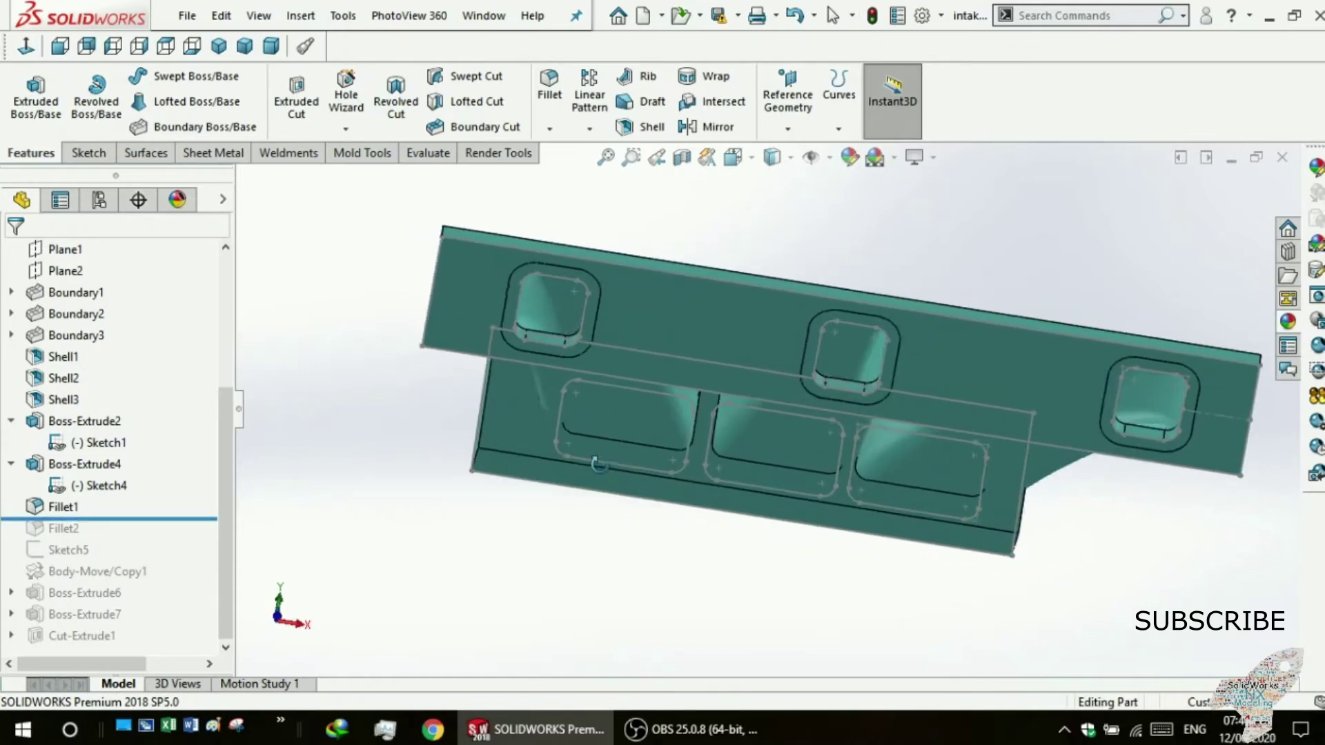
pyautogui.click(62, 508)
pyautogui.moveTo(464, 487)
pyautogui.mouseDown(button='middle')
pyautogui.moveTo(519, 583)
pyautogui.moveTo(679, 388)
pyautogui.mouseUp(button='middle')
pyautogui.scroll(-2, 630, 375)
pyautogui.scroll(-2, 610, 393)
pyautogui.scroll(2, 618, 387)
pyautogui.scroll(2, 629, 387)
pyautogui.scroll(2, 635, 386)
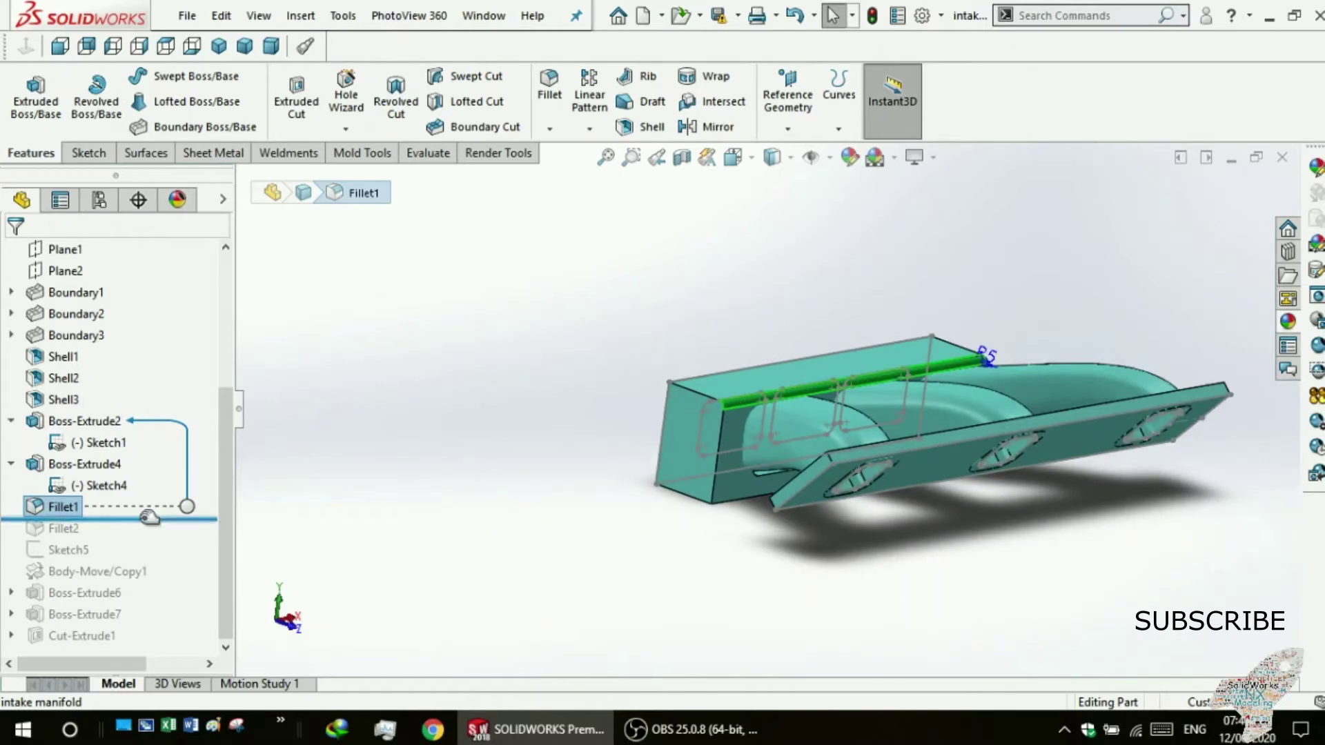
# Roll the history forward past Fillet2 and Sketch5.
pyautogui.moveTo(141, 522); pyautogui.dragTo(141, 540)
pyautogui.moveTo(637, 506); pyautogui.dragTo(848, 425, button='middle')
pyautogui.scroll(-2, 551, 374)
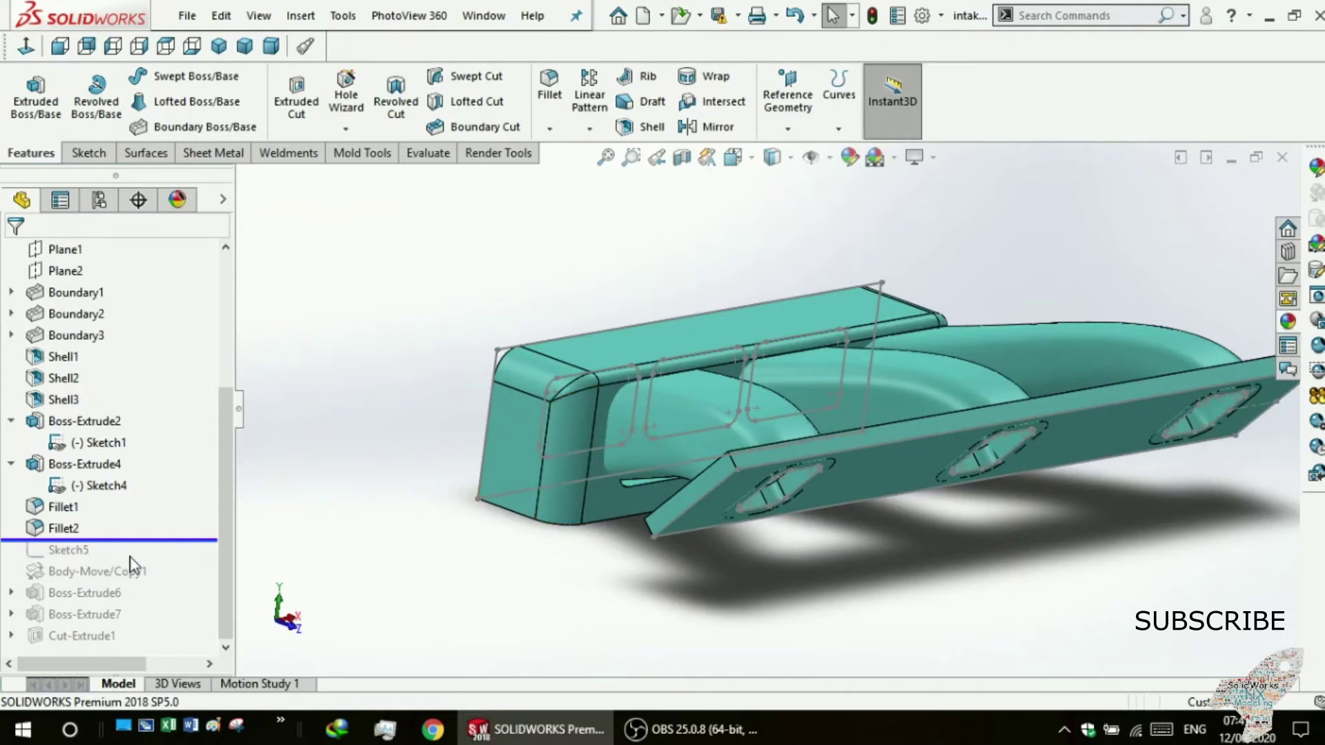
pyautogui.moveTo(138, 543); pyautogui.dragTo(132, 560)
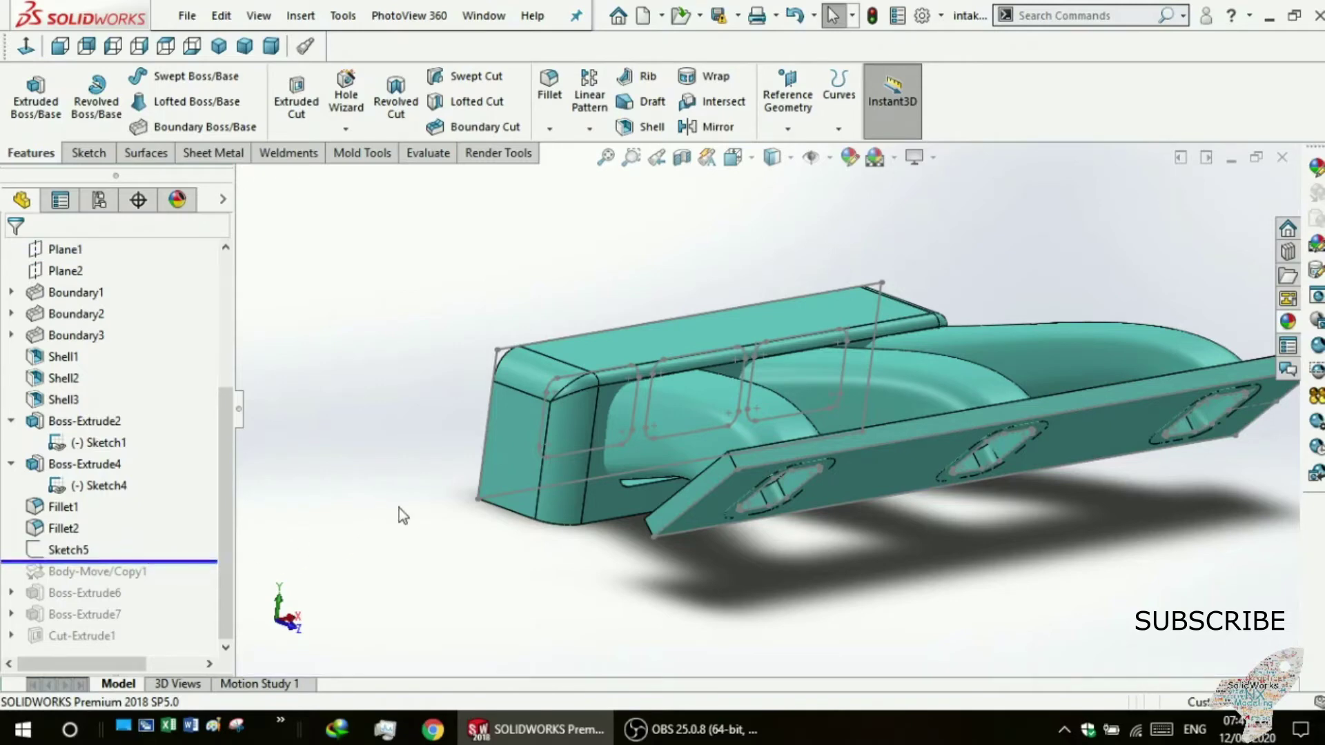
# Roll forward past Body-Move/Copy1 so the rotated runner and plenum copy appears.
pyautogui.moveTo(398, 508); pyautogui.dragTo(373, 511, button='middle')
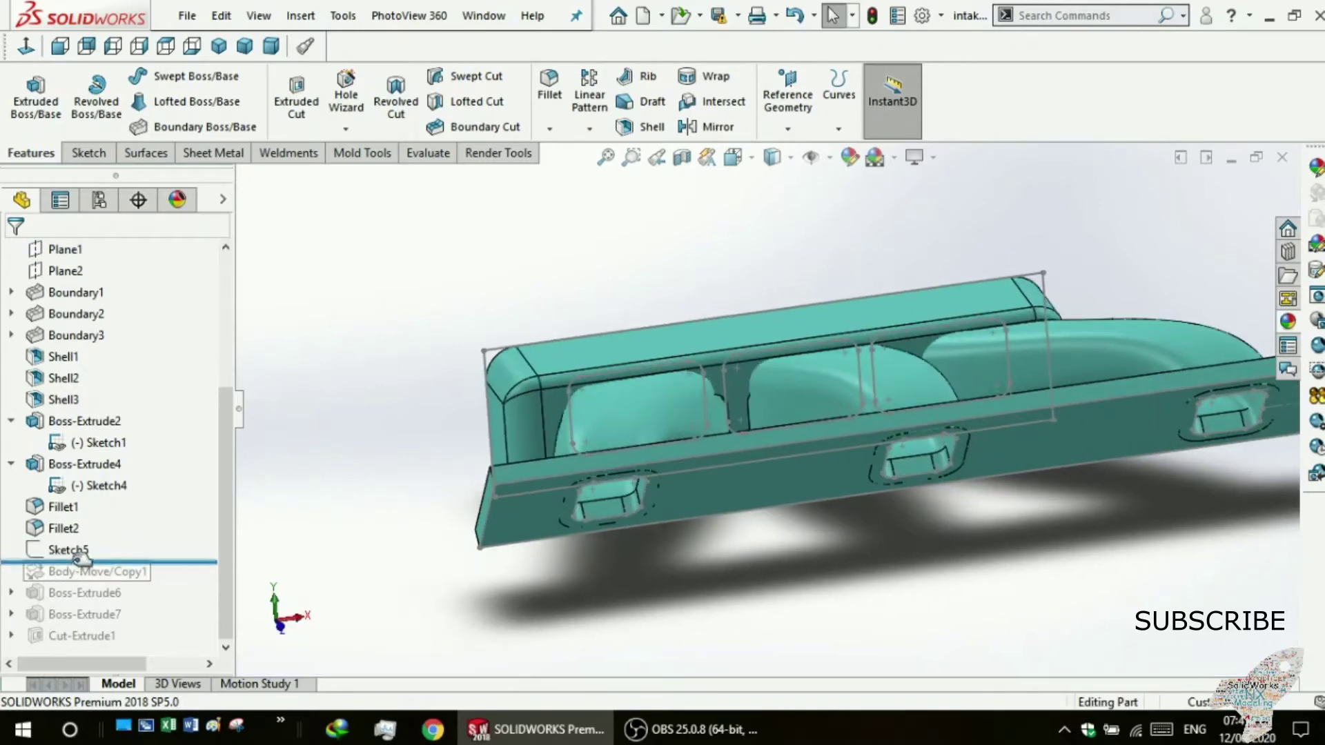
pyautogui.moveTo(81, 562); pyautogui.dragTo(83, 582)
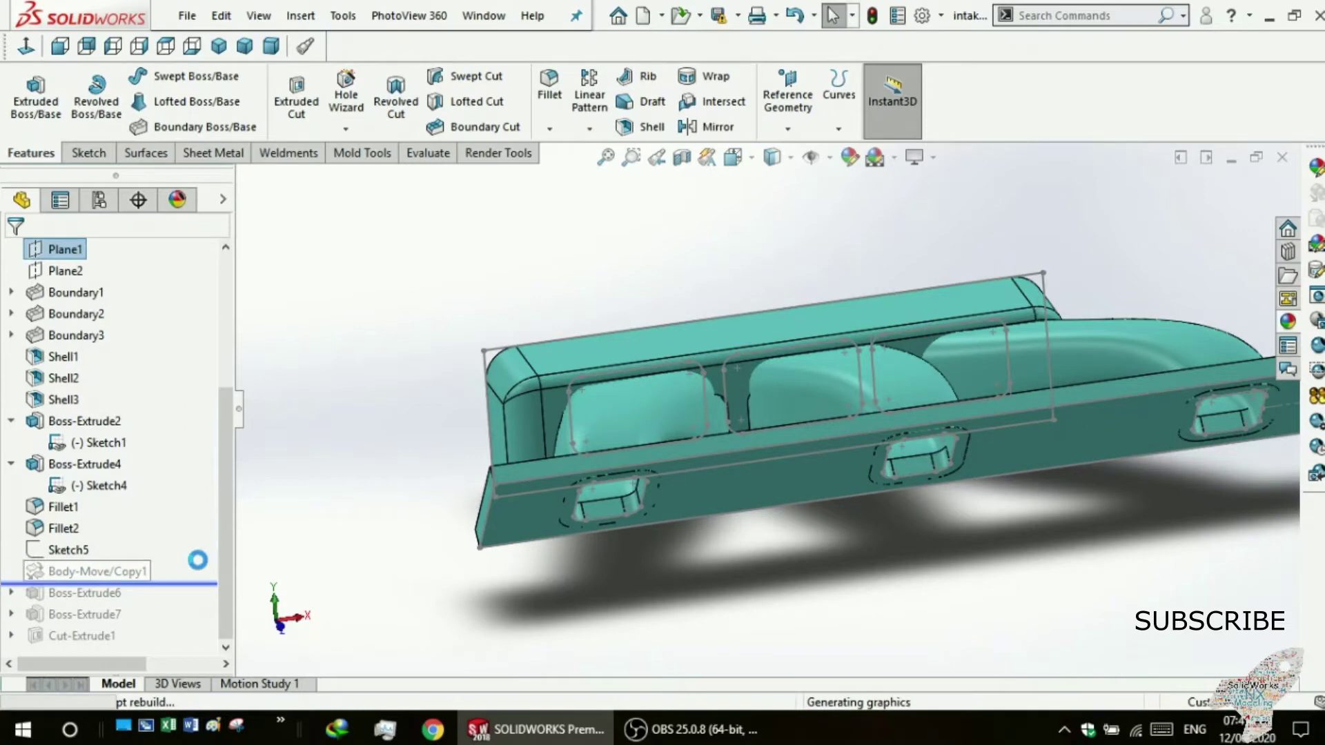
pyautogui.scroll(2, 314, 528)
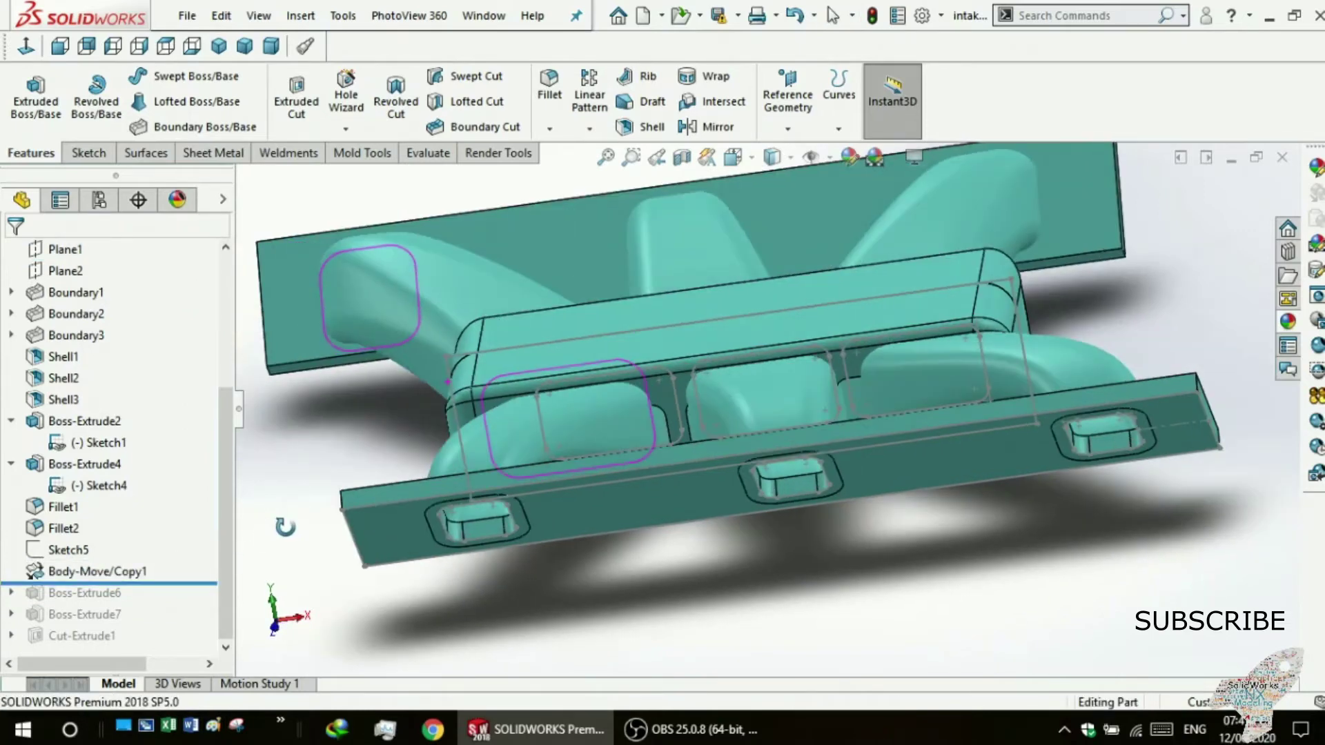
pyautogui.scroll(-2, 314, 528)
pyautogui.scroll(2, 314, 528)
pyautogui.scroll(1, 317, 514)
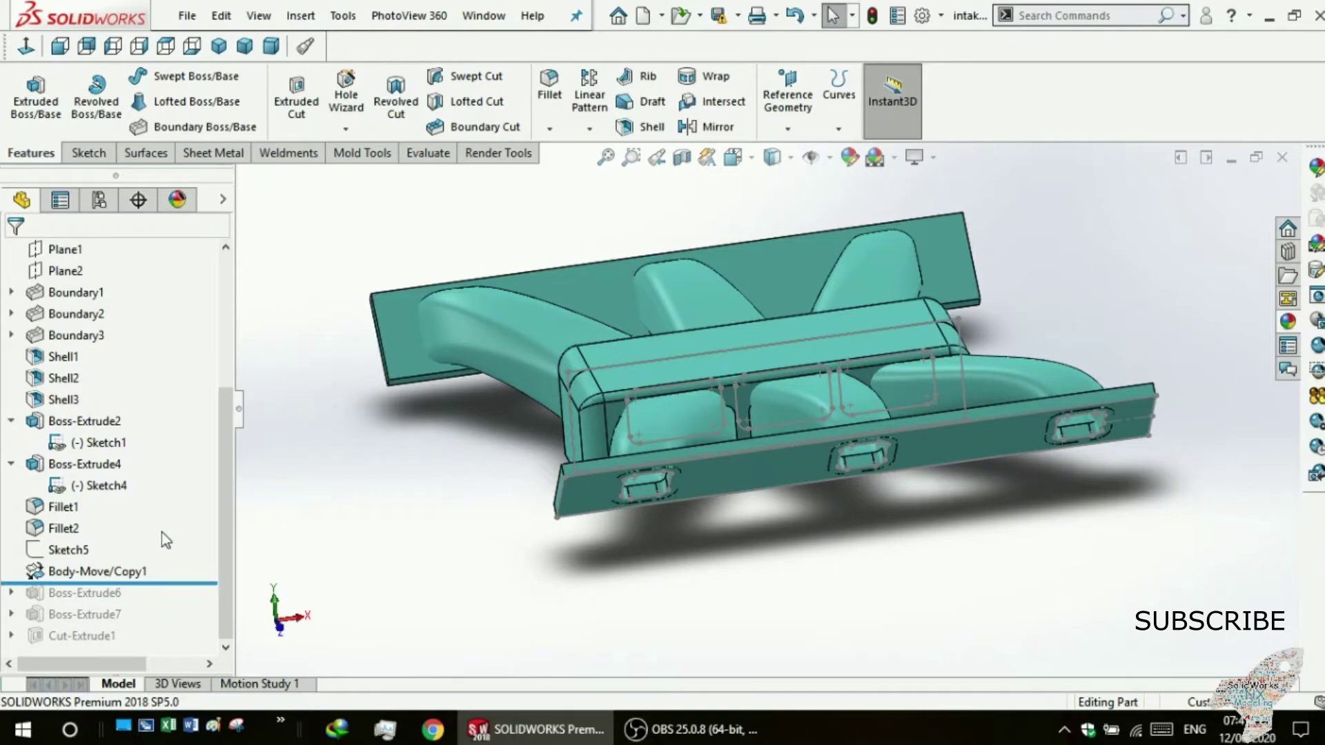
pyautogui.moveTo(368, 505)
pyautogui.mouseDown(button='middle')
pyautogui.moveTo(408, 508)
pyautogui.moveTo(263, 468)
pyautogui.mouseUp(button='middle')
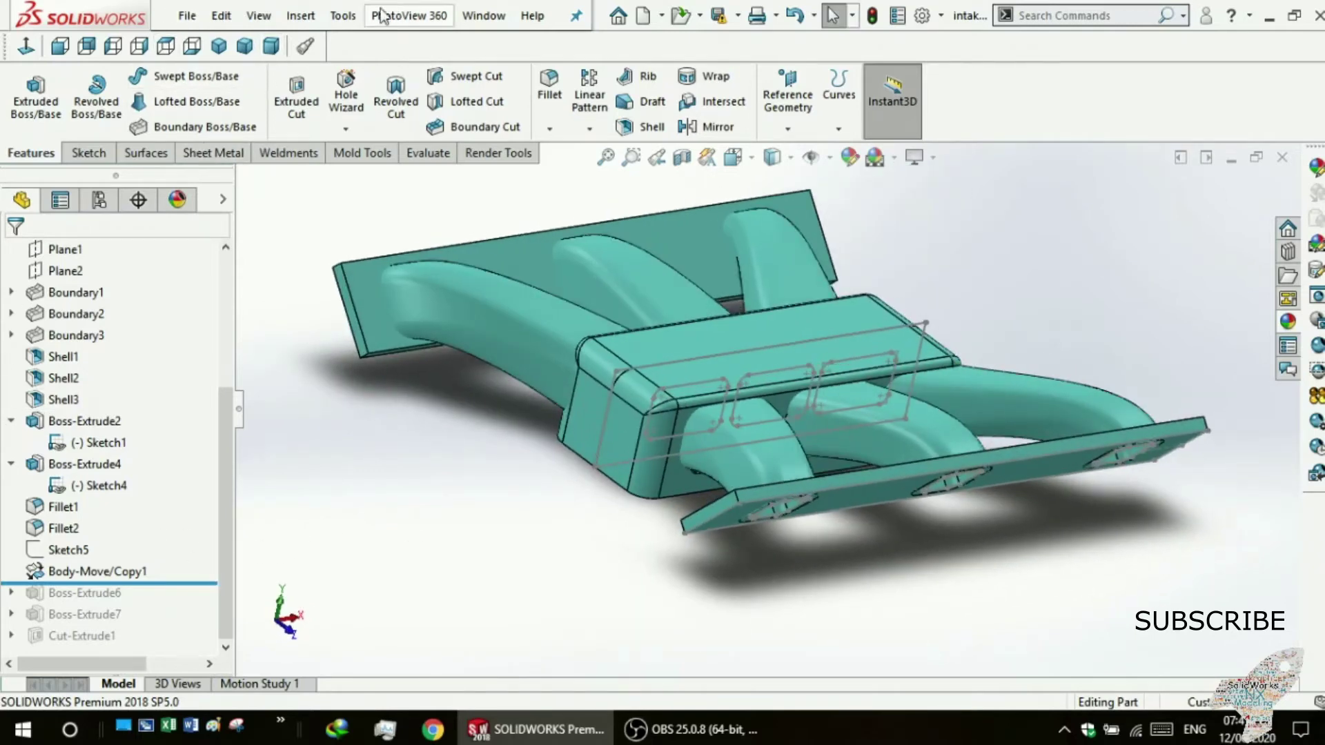
pyautogui.click(293, 10)
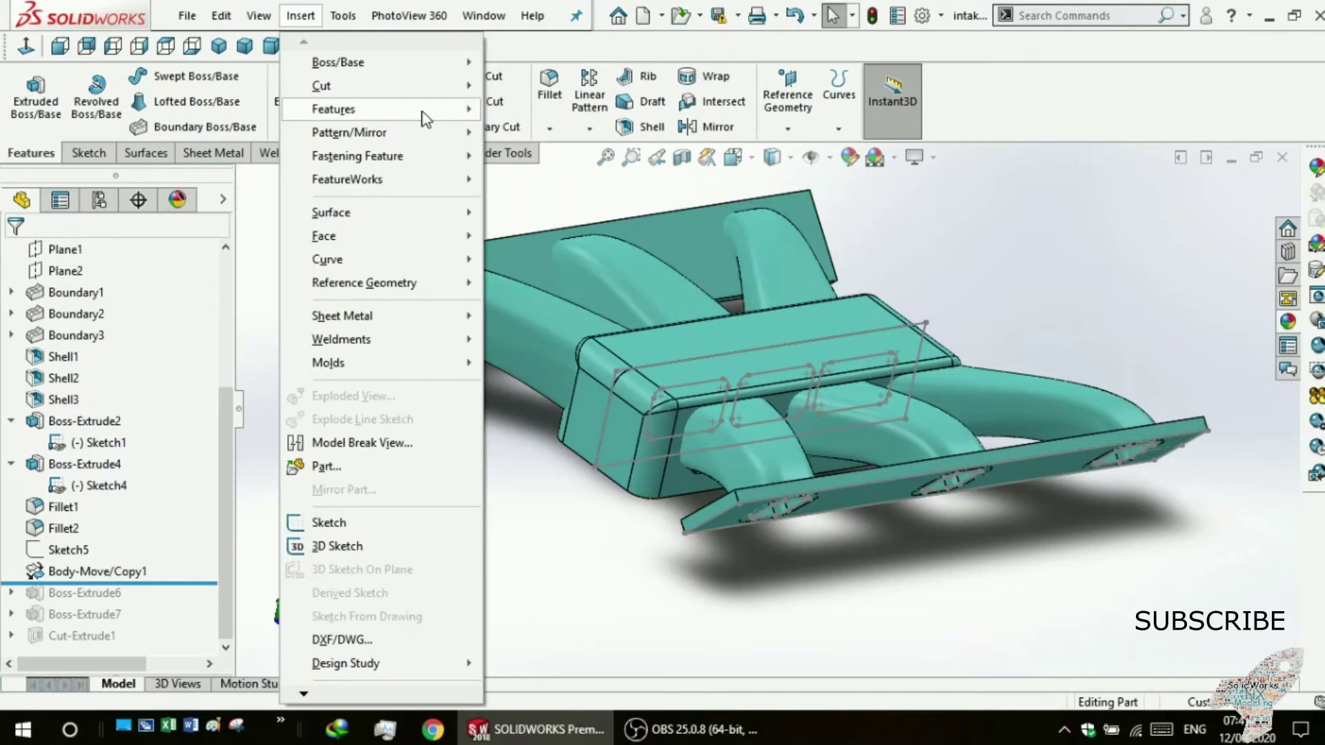
pyautogui.moveTo(333, 109)
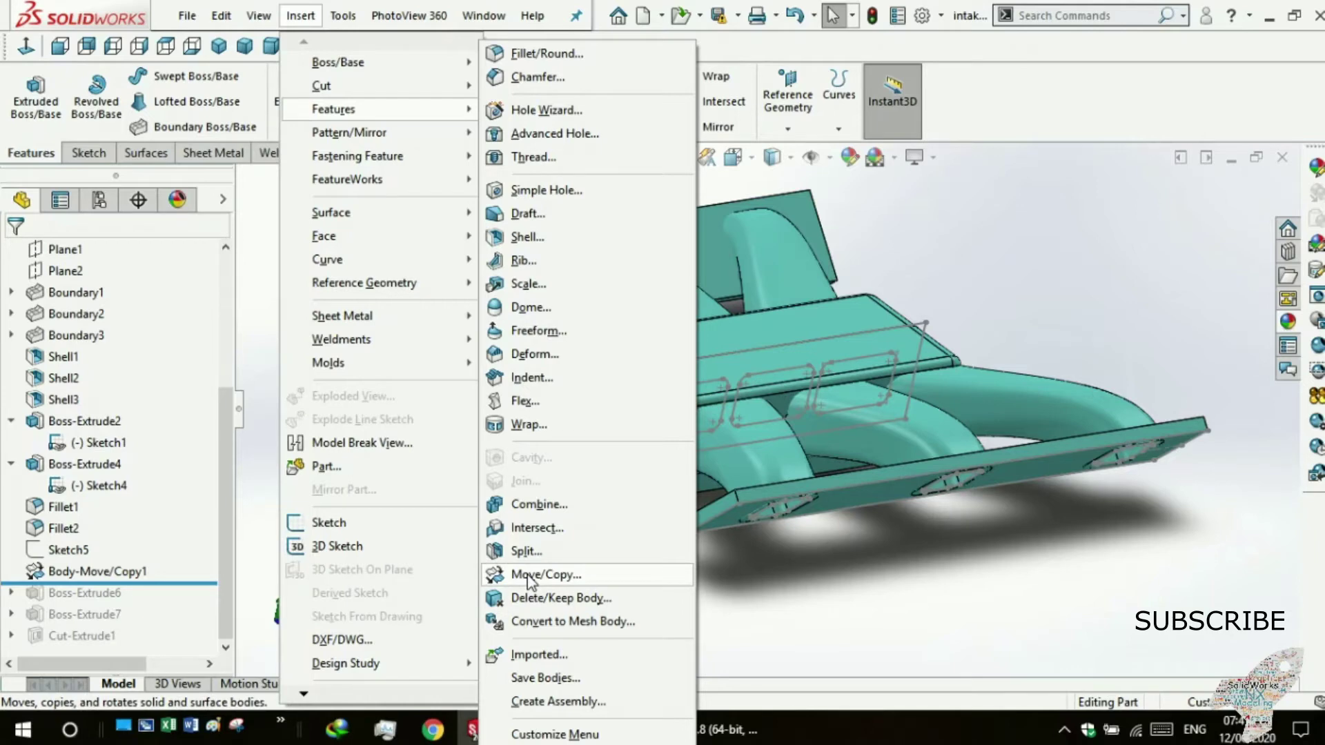
# Review Body-Move/Copy1's five-body 180.00deg rotation about Line1@Sketch5 and accept it unchanged.
pyautogui.click(758, 606)
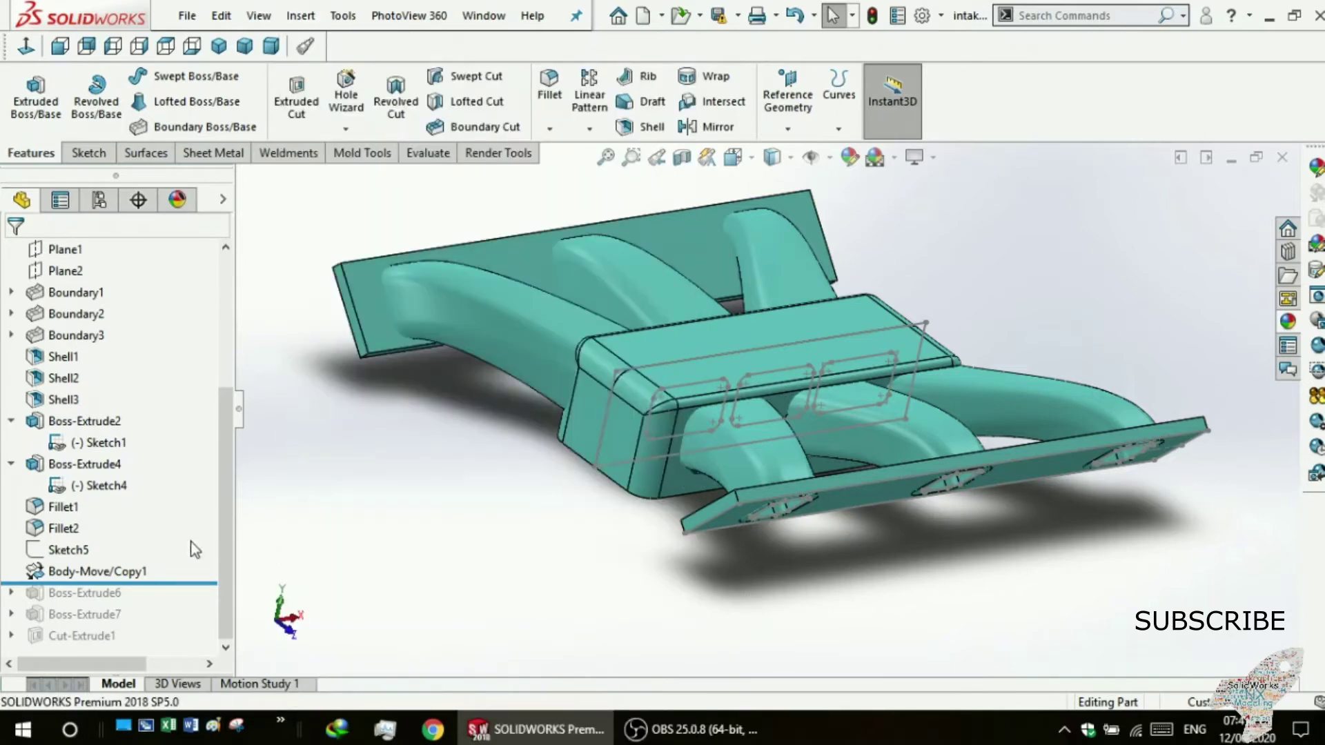
pyautogui.click(80, 572)
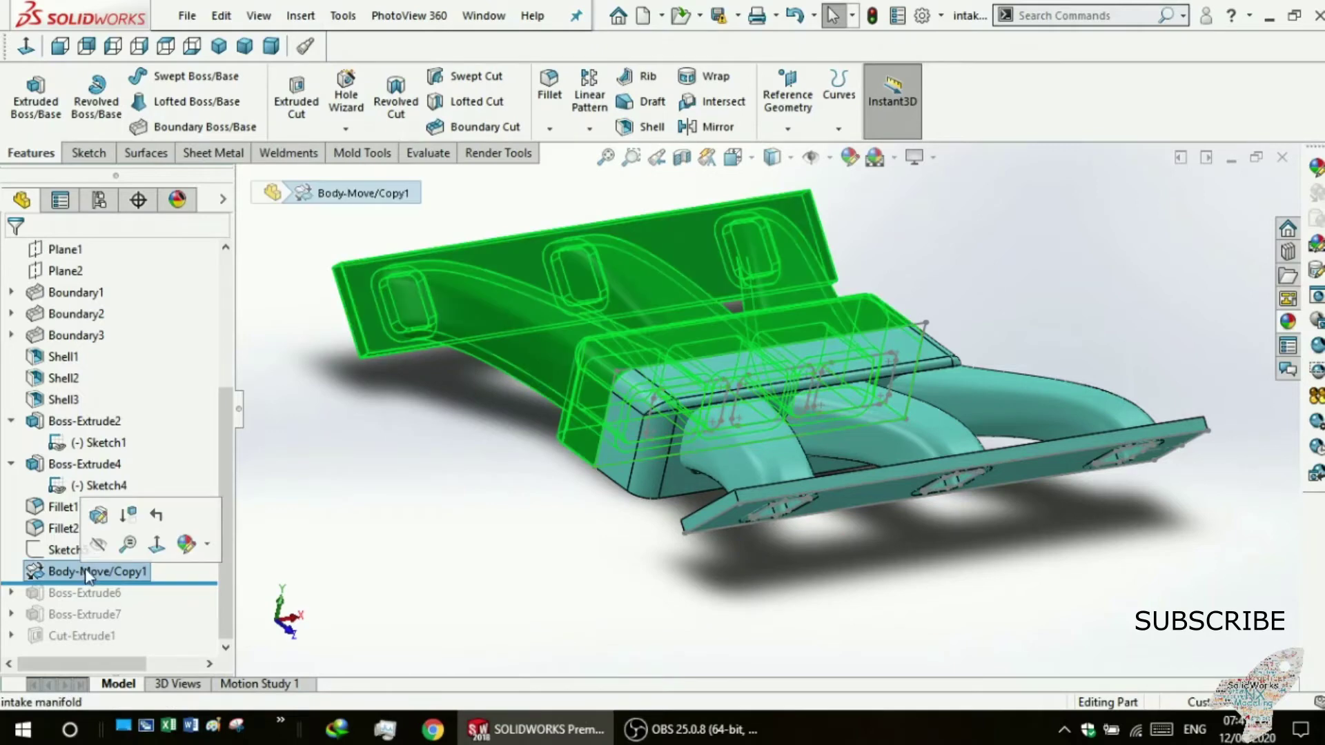
pyautogui.click(99, 515)
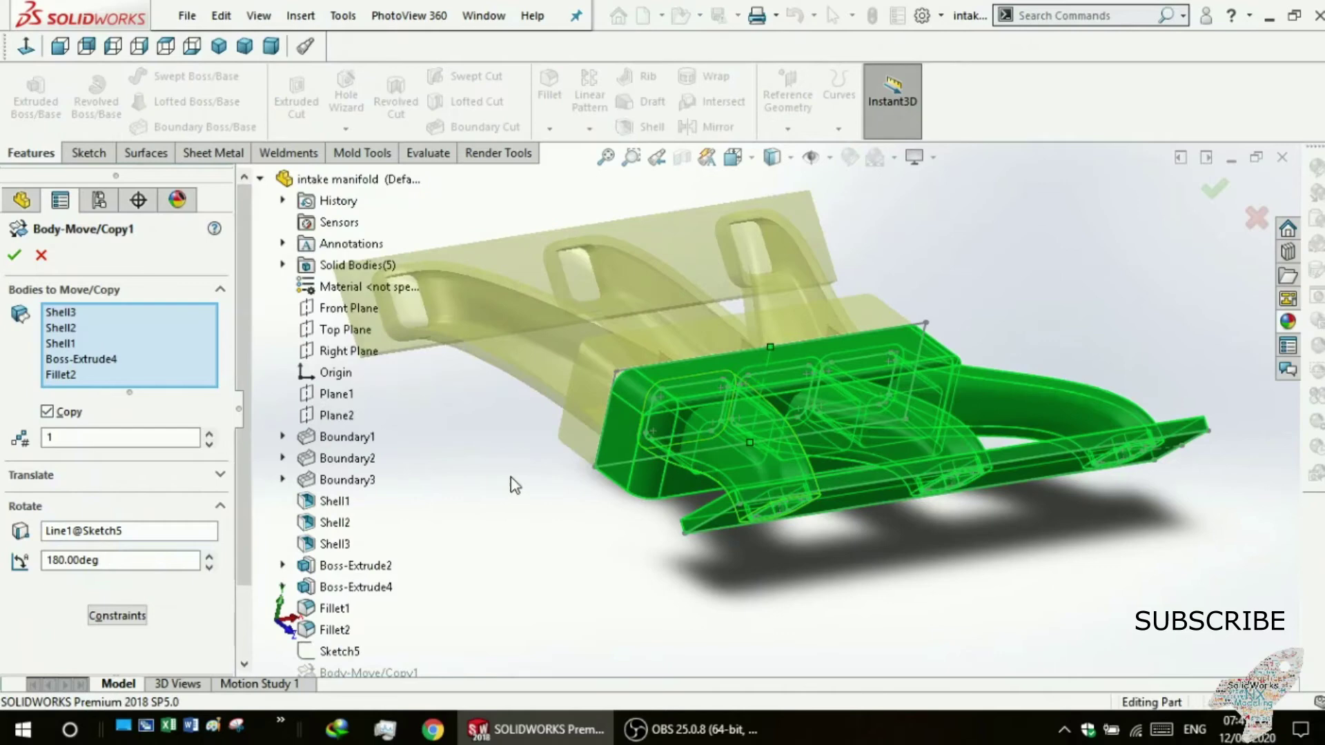
pyautogui.moveTo(514, 485); pyautogui.dragTo(442, 455, button='middle')
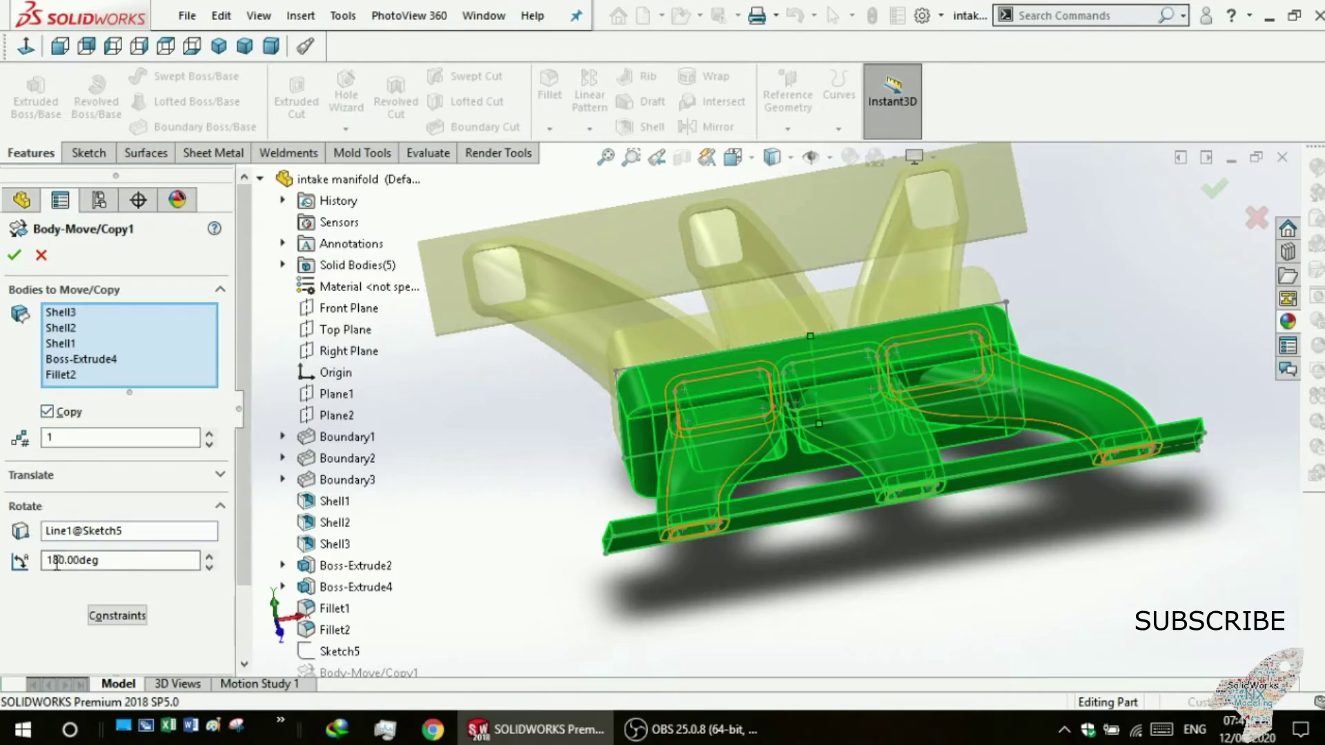
pyautogui.moveTo(487, 459)
pyautogui.mouseDown(button='middle')
pyautogui.moveTo(559, 479)
pyautogui.moveTo(514, 467)
pyautogui.moveTo(523, 452)
pyautogui.mouseUp(button='middle')
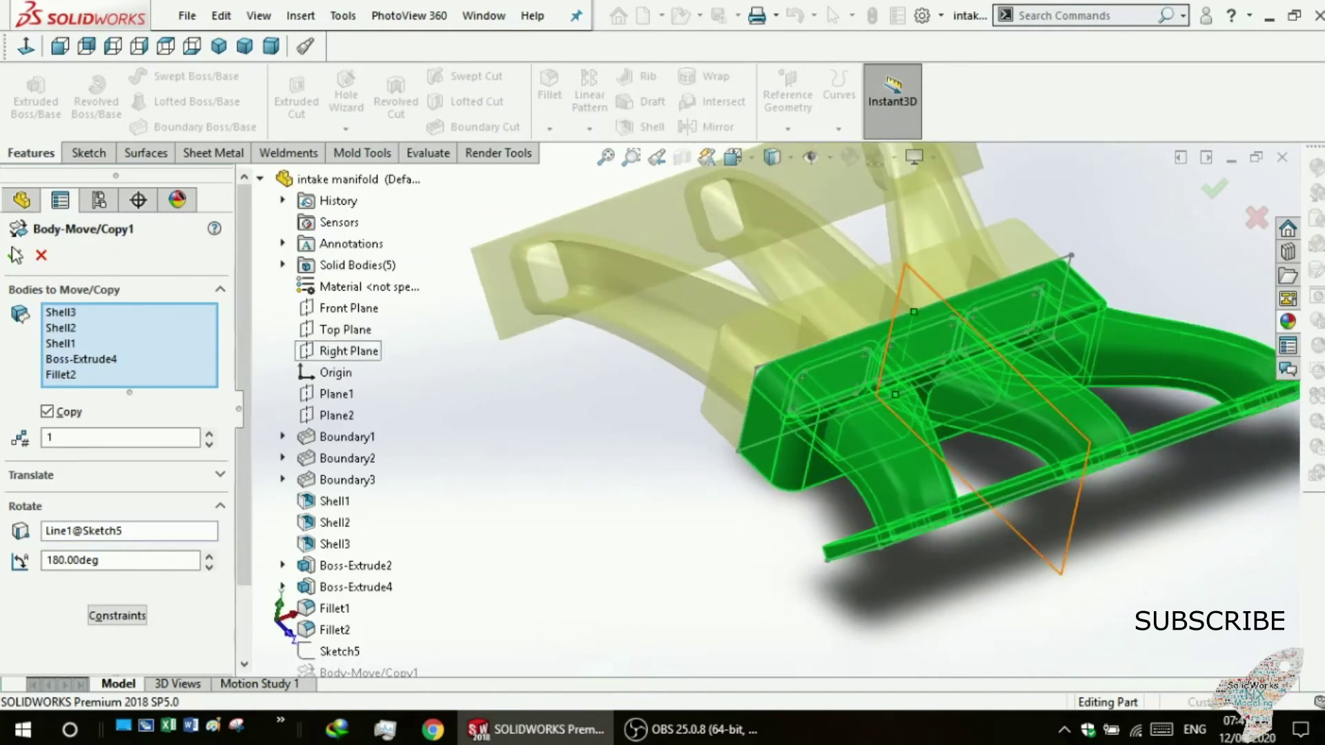
pyautogui.click(14, 255)
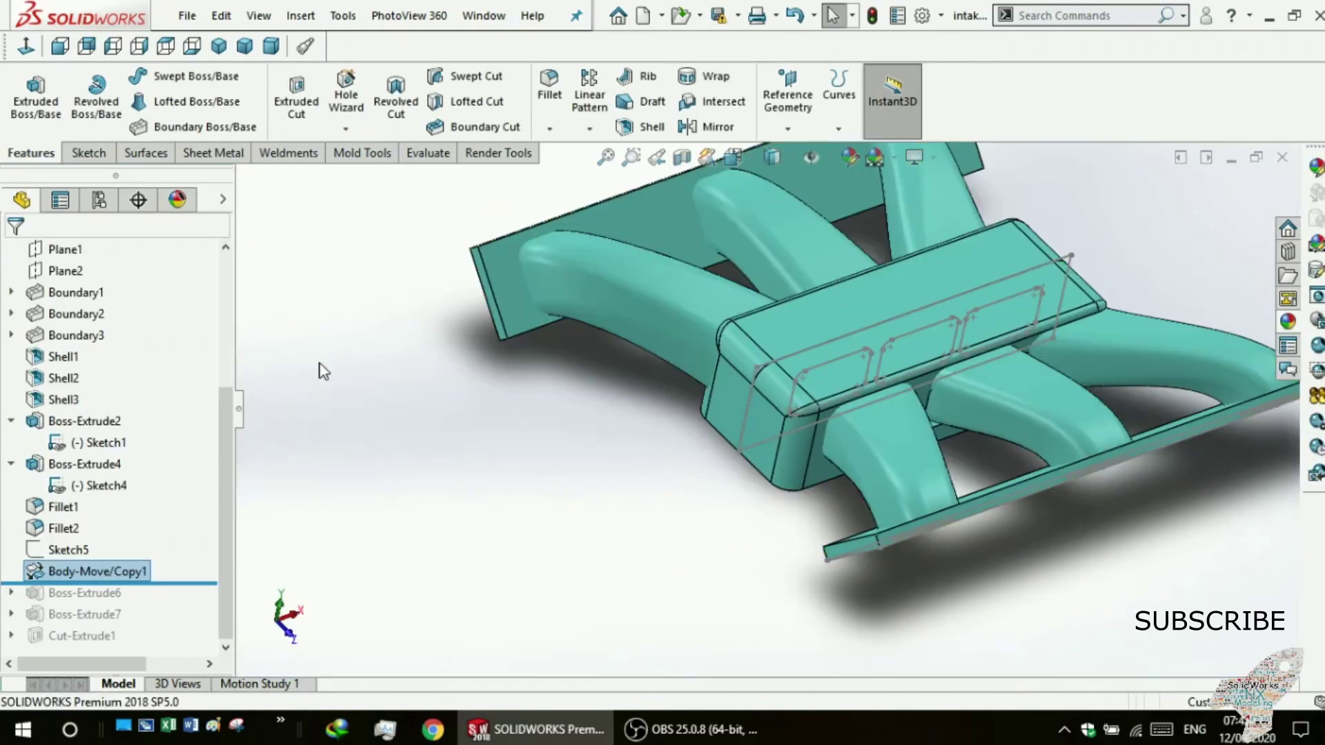
# Roll history past Boss-Extrude6 to restore the cylindrical inlet on the plenum end.
pyautogui.click(321, 371)
pyautogui.moveTo(321, 369); pyautogui.dragTo(270, 425, button='middle')
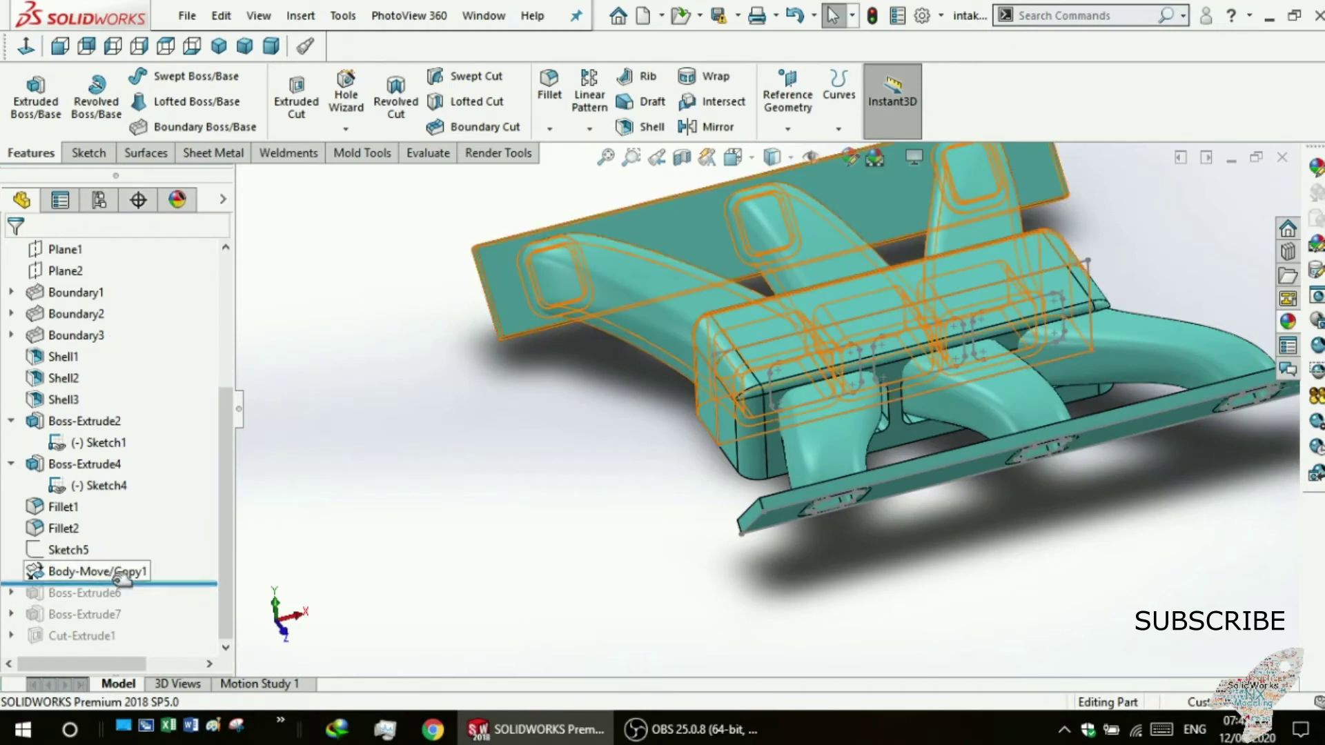
pyautogui.moveTo(114, 584); pyautogui.dragTo(110, 605)
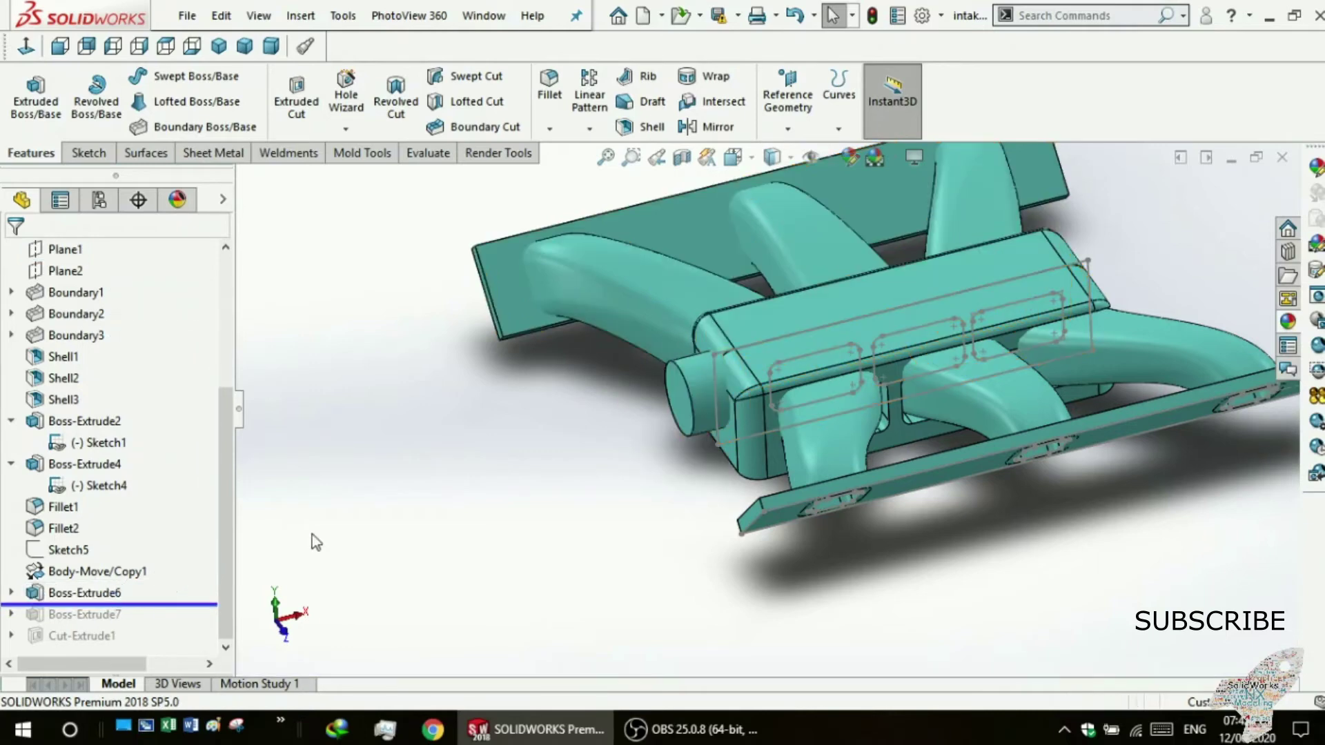
pyautogui.moveTo(453, 467); pyautogui.dragTo(762, 397, button='middle')
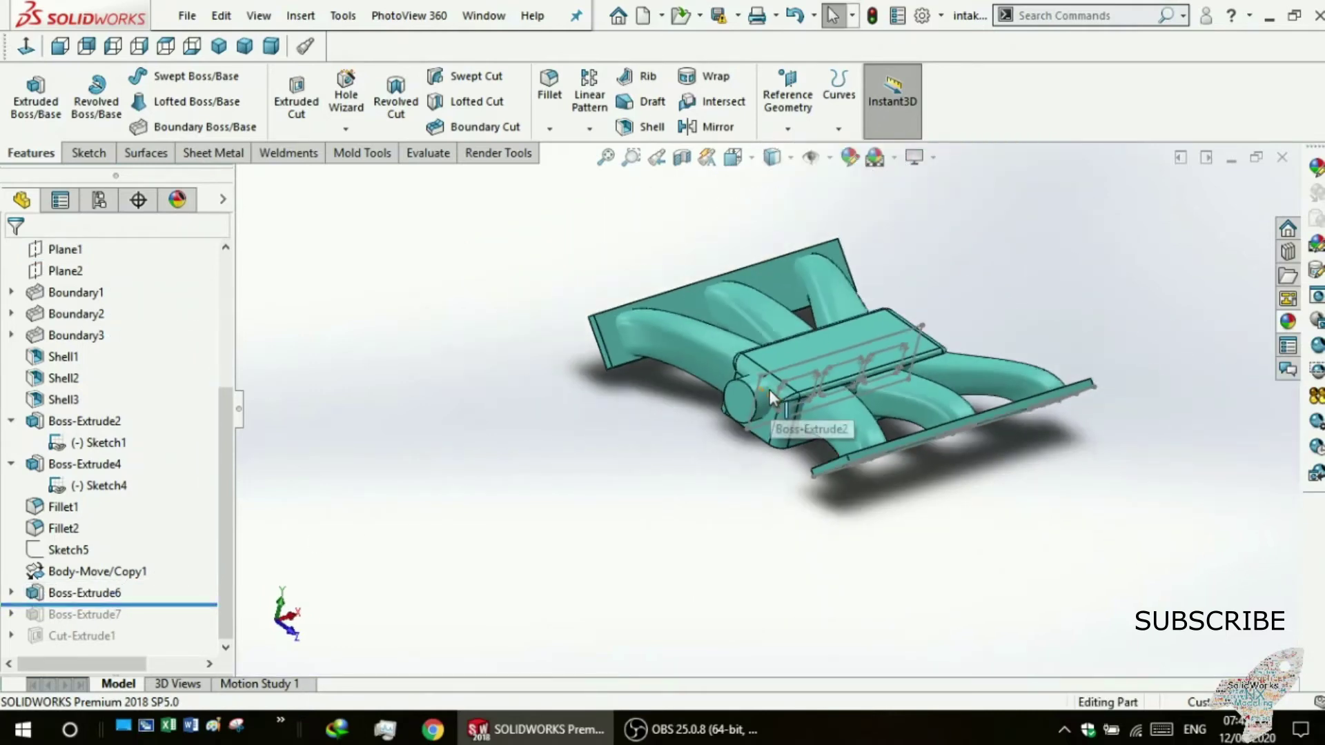
pyautogui.scroll(-4, 769, 391)
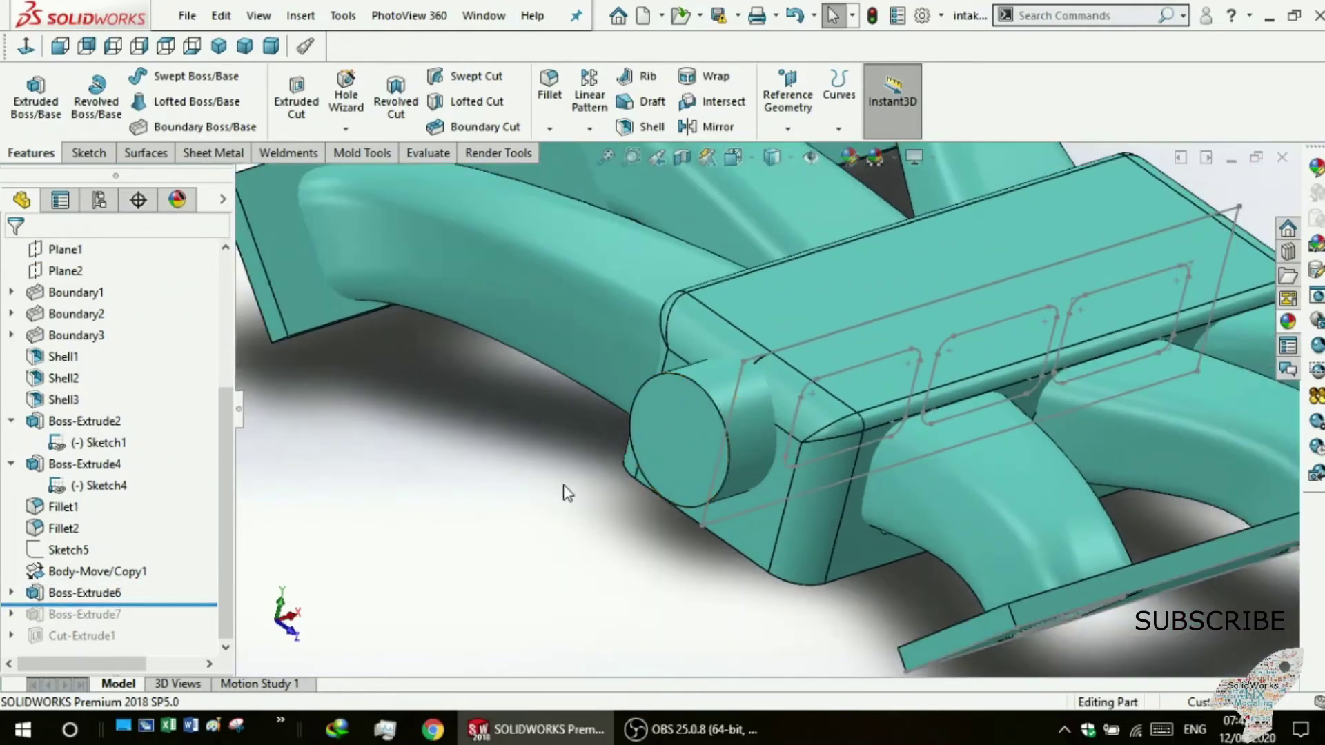
# Open Boss-Extrude6's circle sketch, Sketch7, for editing.
pyautogui.click(36, 595)
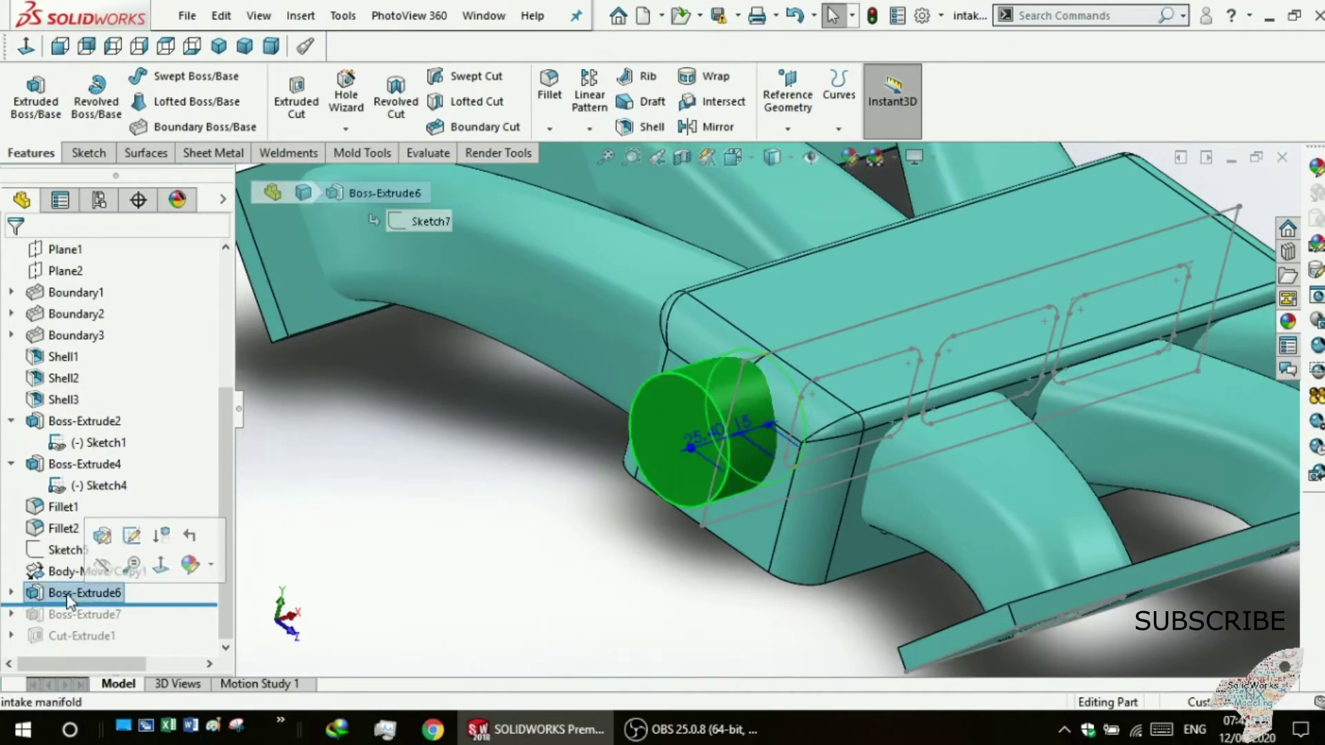
pyautogui.click(12, 592)
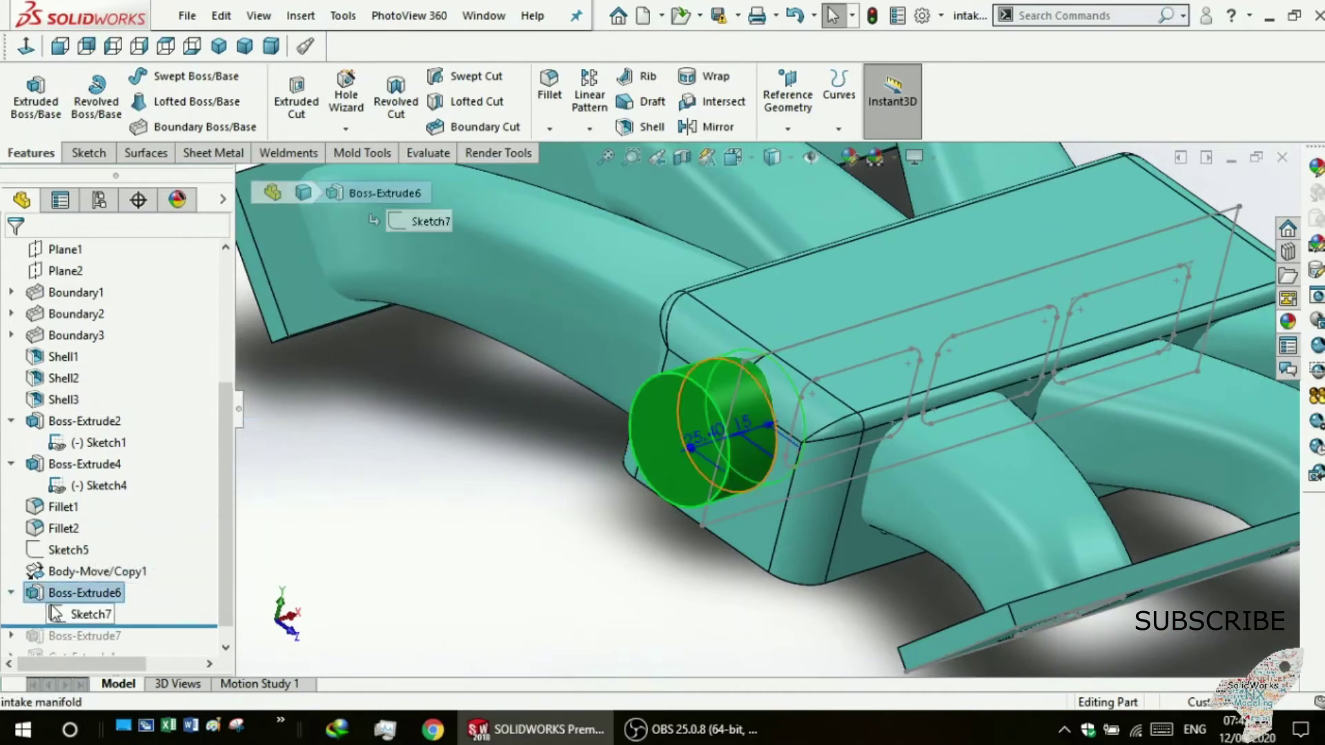
pyautogui.click(77, 614)
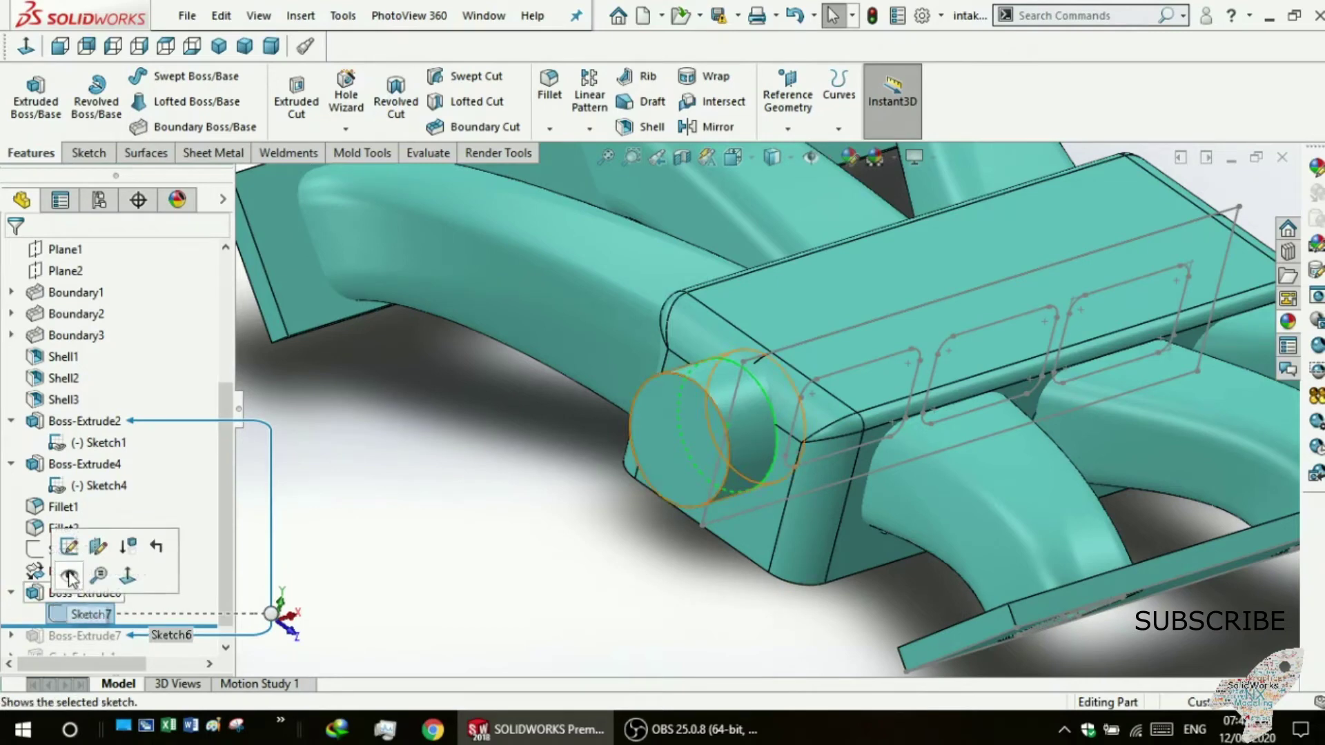
pyautogui.click(69, 547)
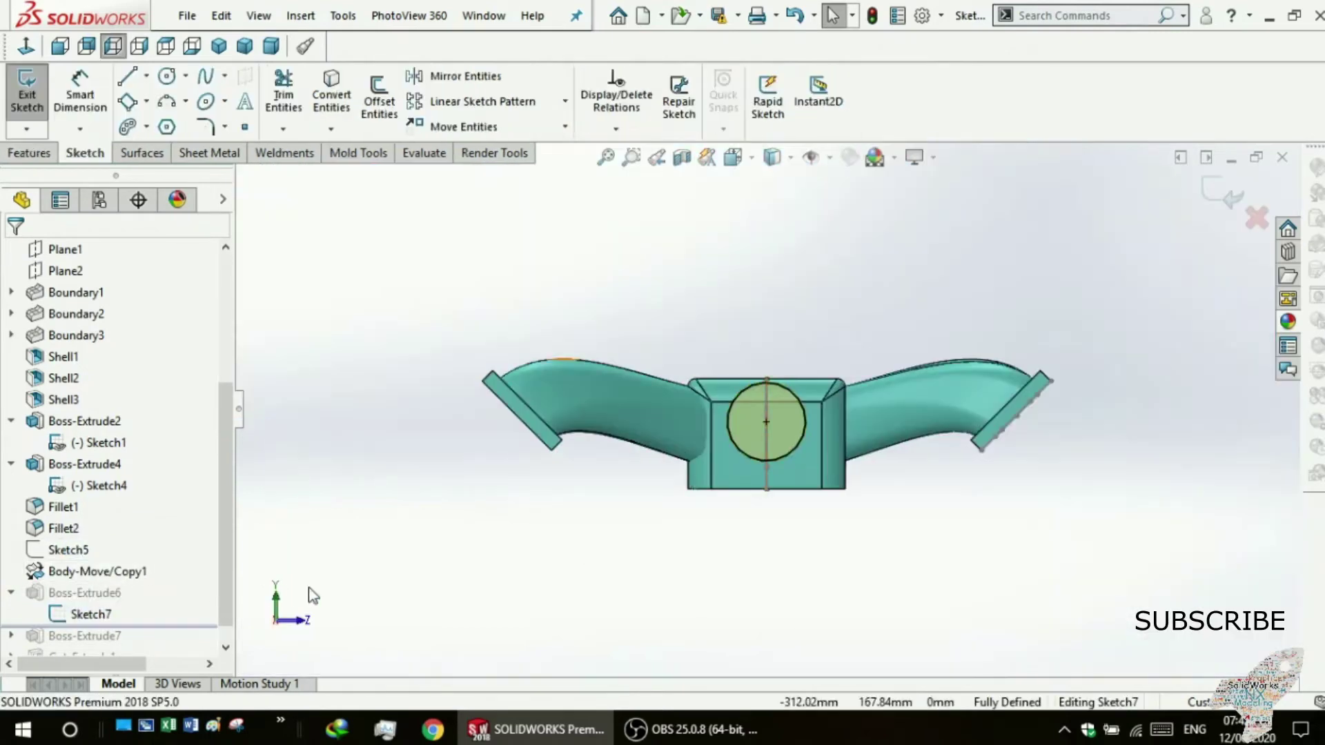
# Inspect the inlet circle in Sketch7 and exit the sketch without changes.
pyautogui.scroll(-3, 794, 483)
pyautogui.scroll(3, 738, 442)
pyautogui.scroll(-3, 721, 424)
pyautogui.scroll(-2, 752, 428)
pyautogui.scroll(3, 768, 420)
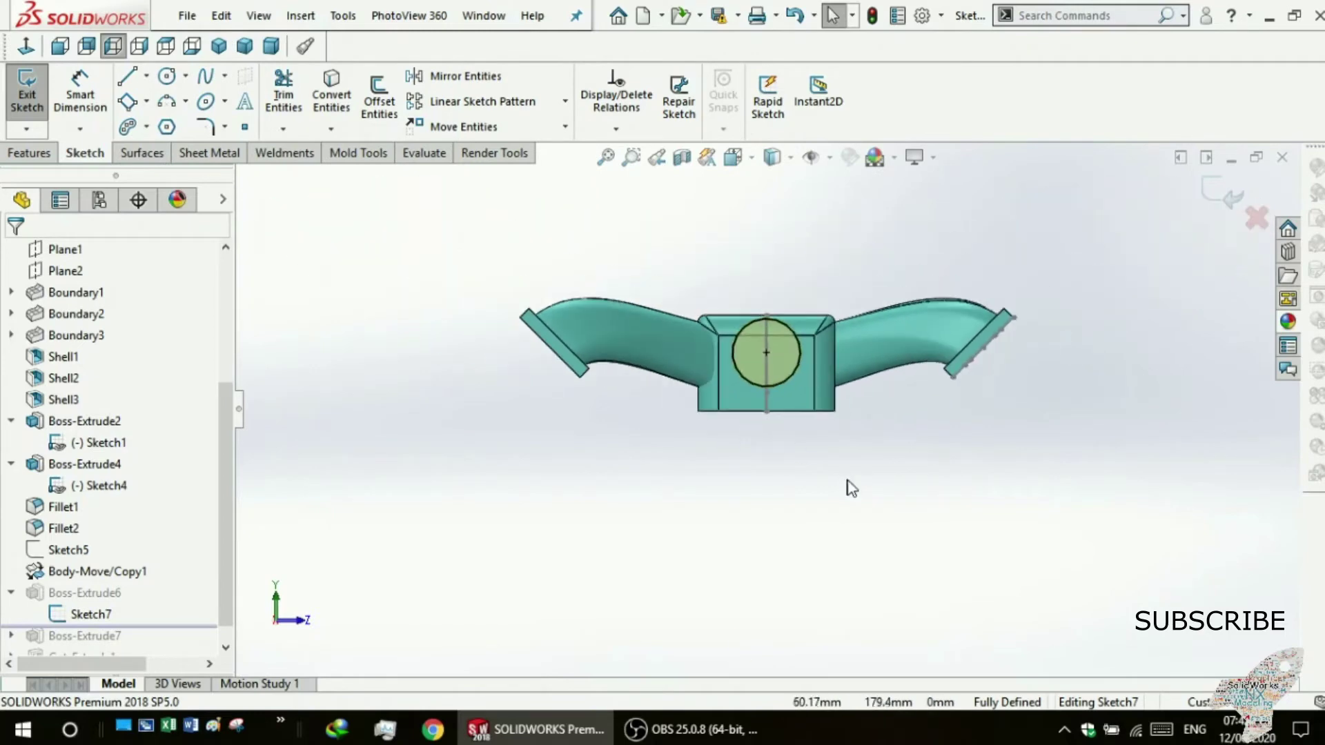
pyautogui.scroll(2, 784, 423)
pyautogui.scroll(1, 773, 379)
pyautogui.scroll(-4, 767, 338)
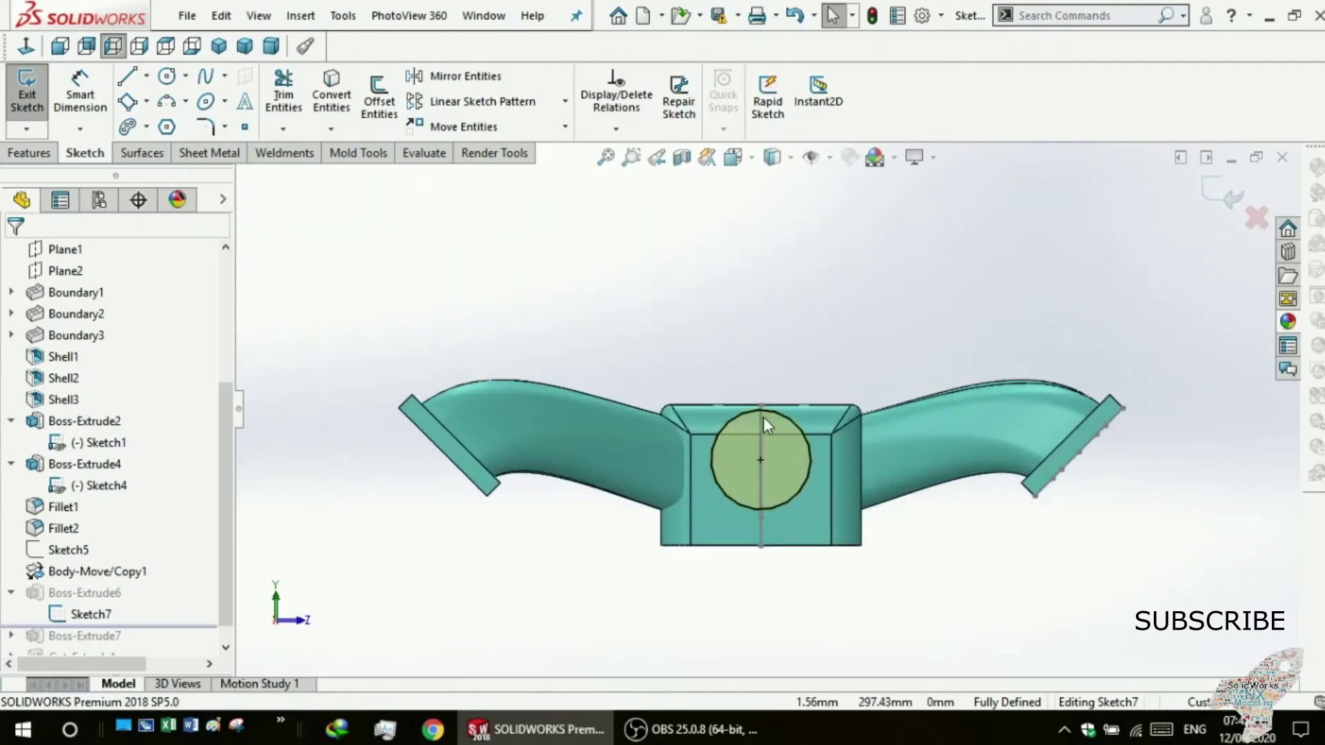
pyautogui.click(725, 423)
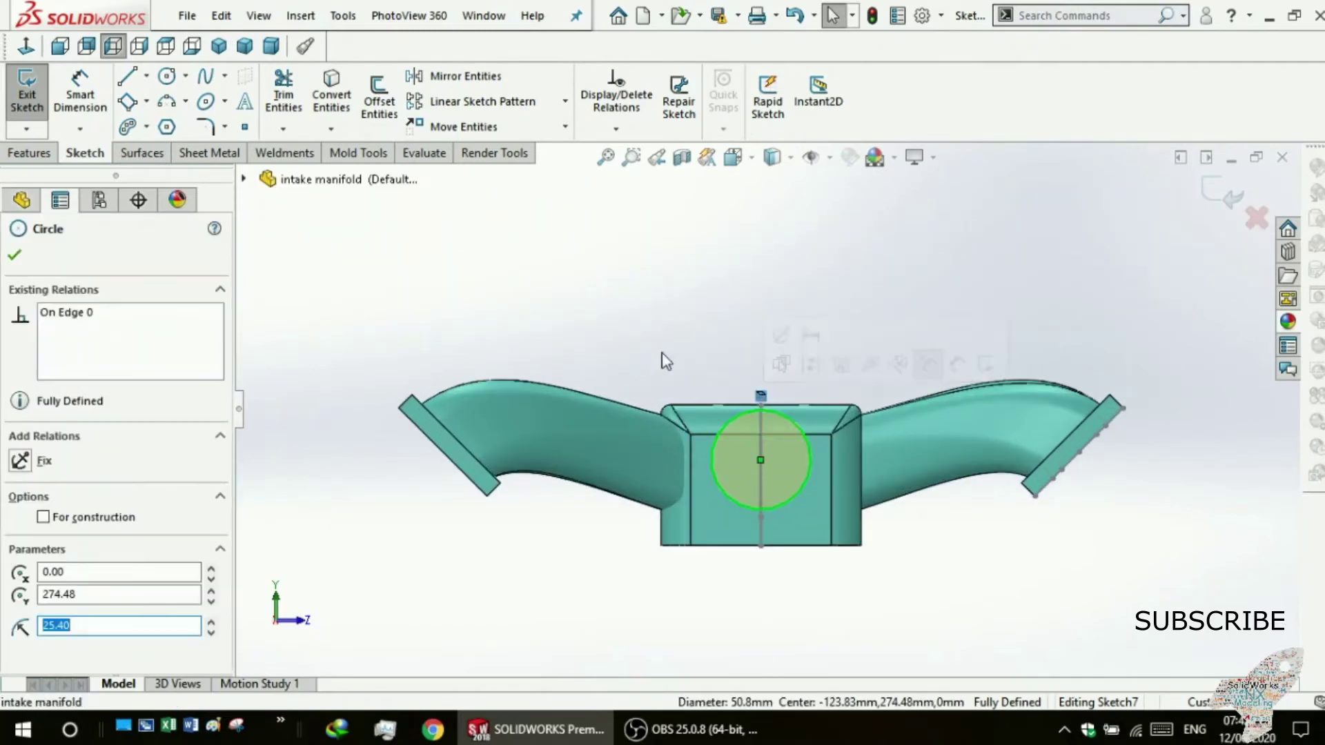
pyautogui.click(656, 328)
pyautogui.scroll(2, 654, 329)
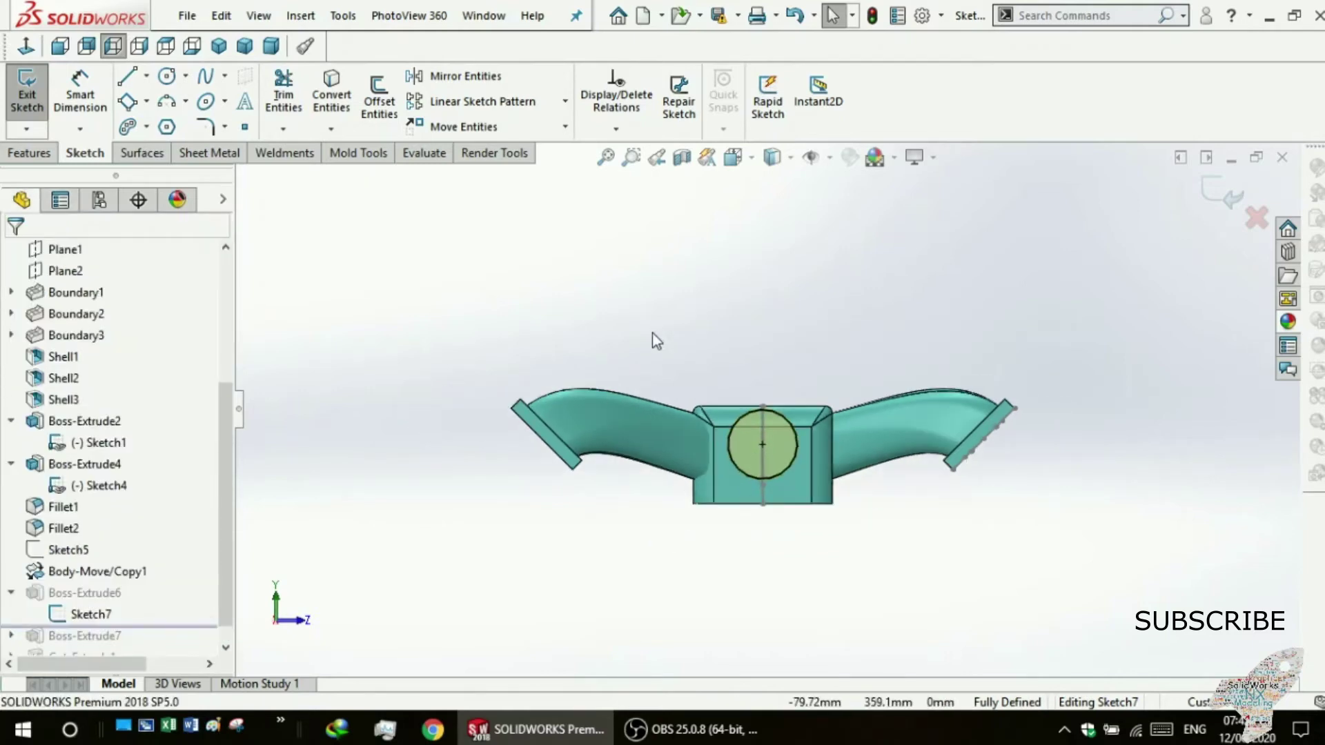
pyautogui.moveTo(655, 329); pyautogui.dragTo(525, 387, button='middle')
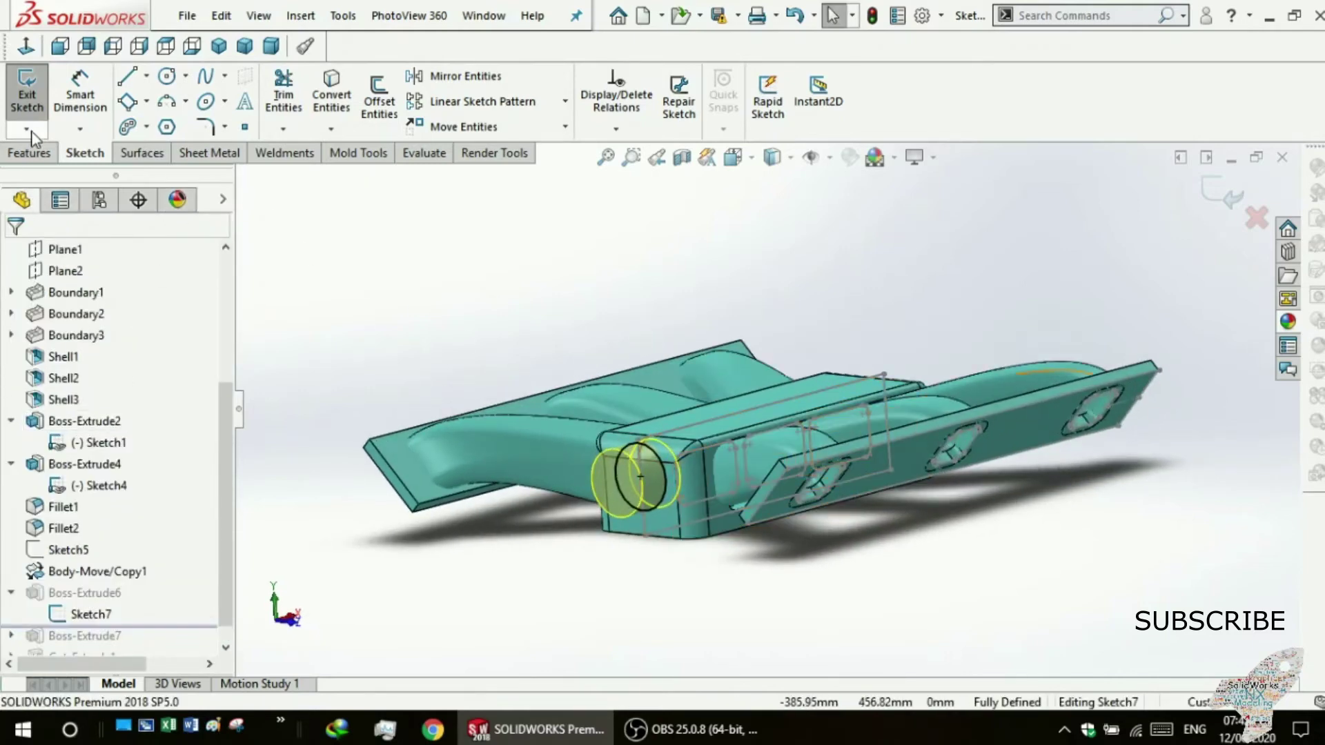
pyautogui.click(26, 94)
# Reapply Boss-Extrude6 as a two-direction boss, 25.40 mm and 15.00 mm.
pyautogui.click(48, 594)
pyautogui.click(43, 526)
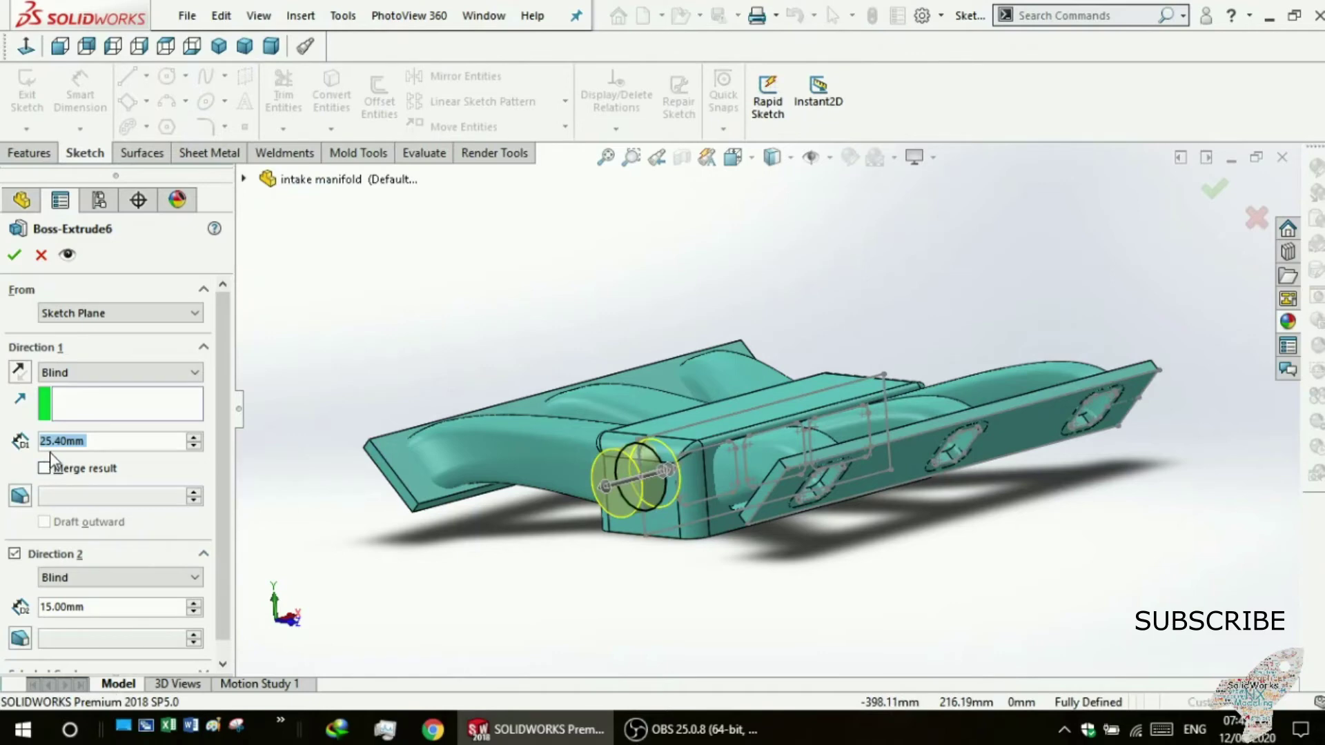
pyautogui.moveTo(446, 536); pyautogui.dragTo(420, 549, button='middle')
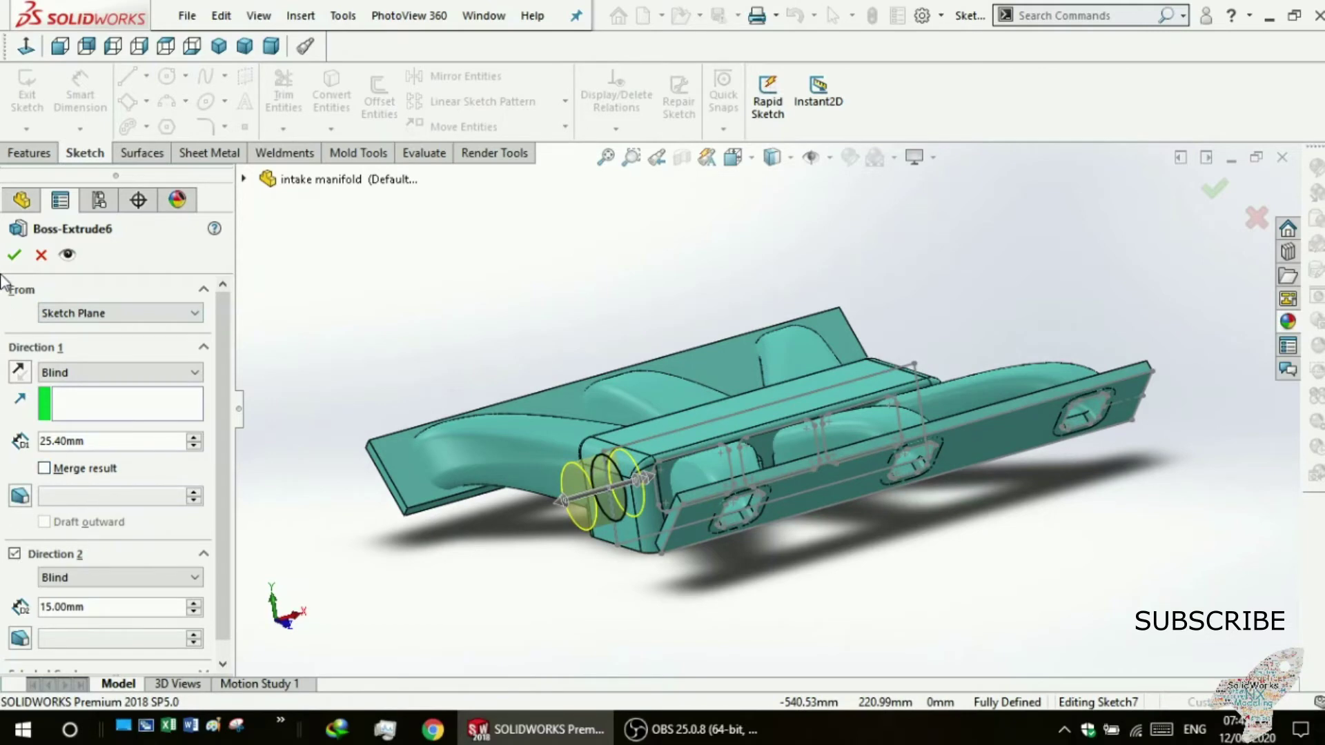
pyautogui.click(12, 257)
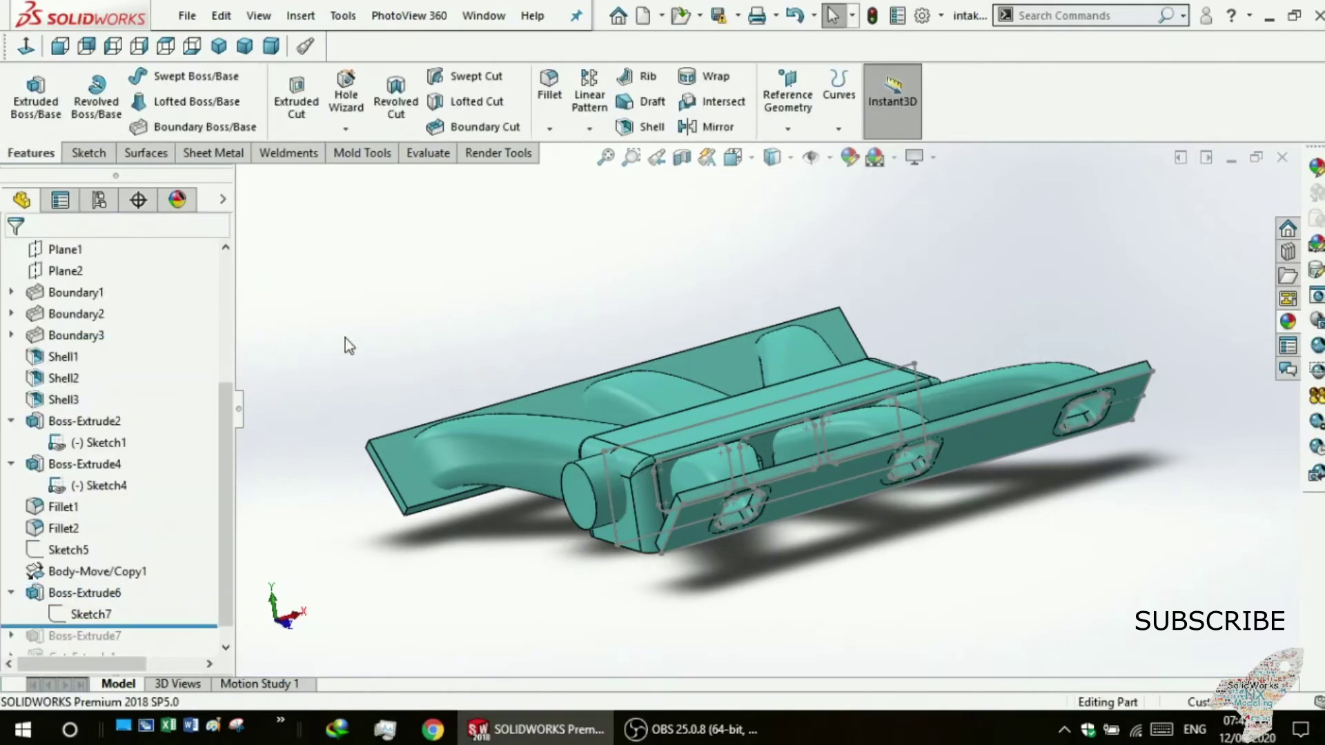
# Roll history forward past Boss-Extrude7 and inspect the restored feature.
pyautogui.moveTo(349, 343); pyautogui.dragTo(325, 375, button='middle')
pyautogui.scroll(-1, 159, 553)
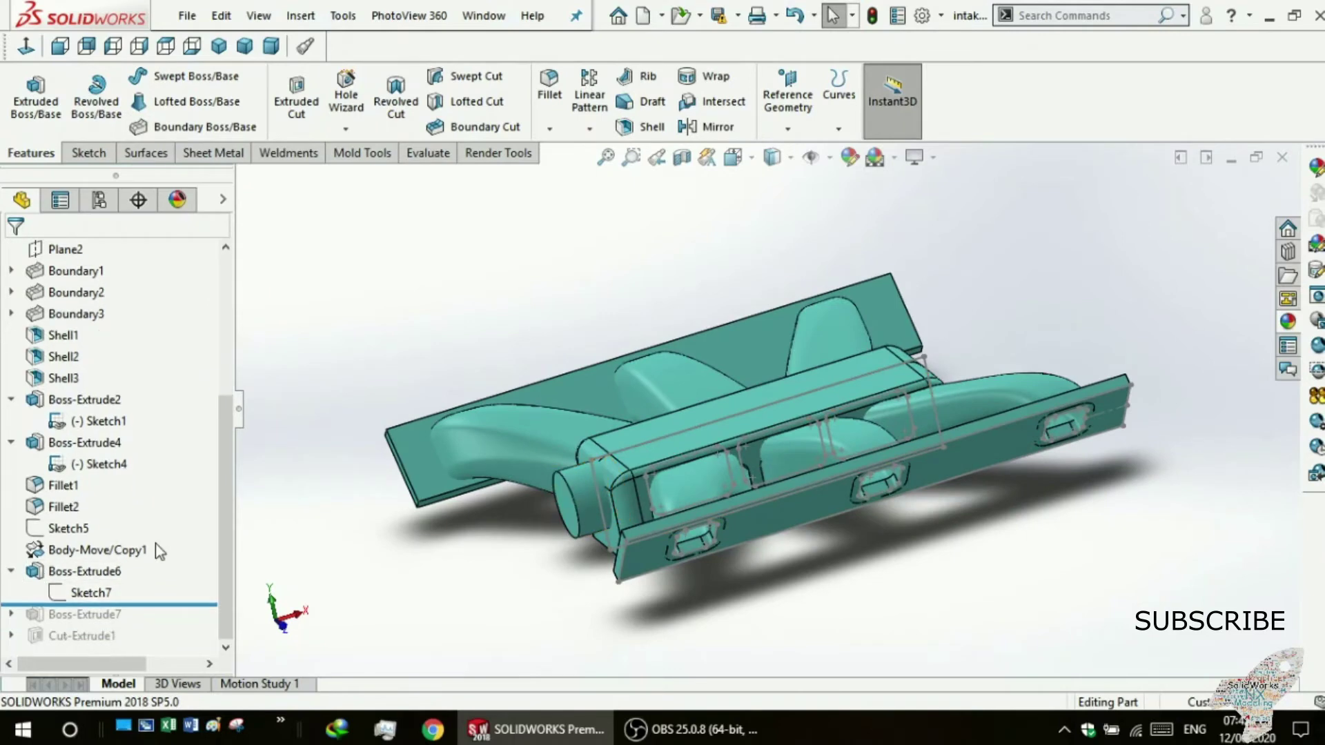
pyautogui.moveTo(349, 524); pyautogui.dragTo(399, 531, button='middle')
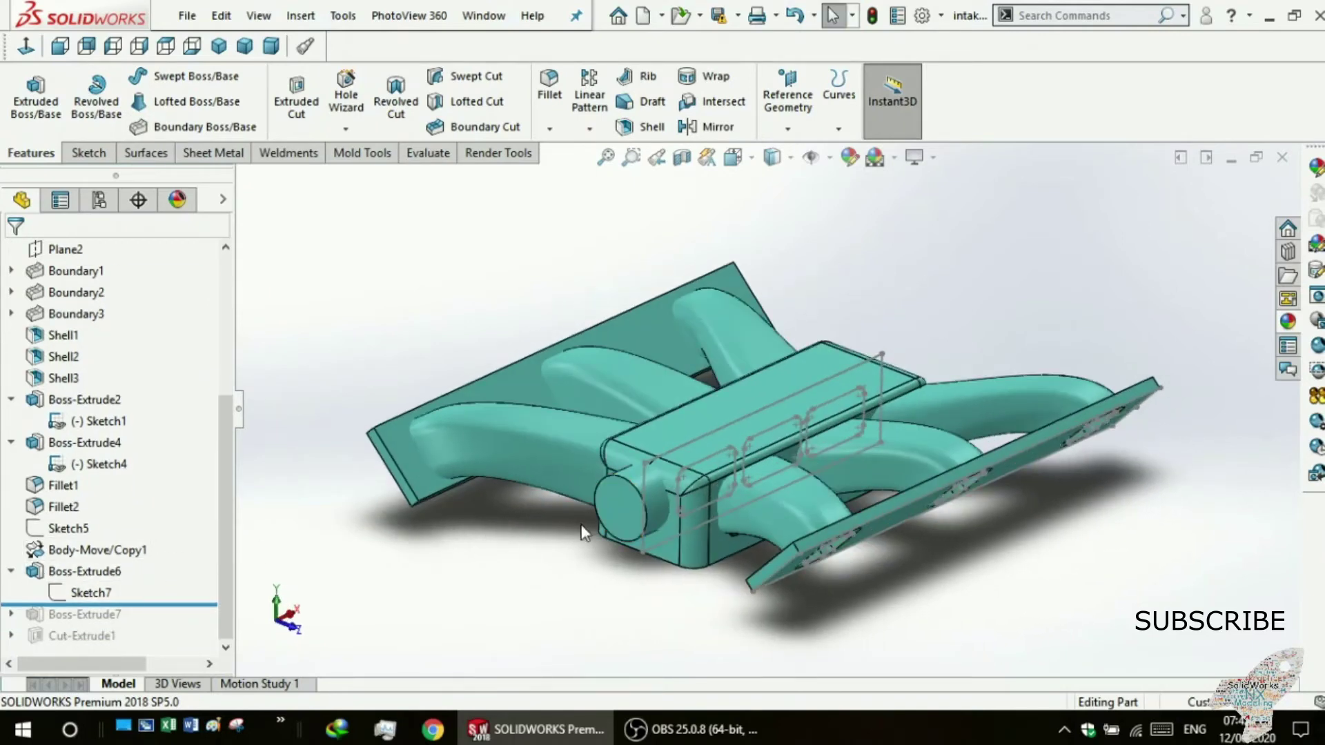
pyautogui.moveTo(513, 563)
pyautogui.mouseDown(button='middle')
pyautogui.moveTo(452, 577)
pyautogui.moveTo(442, 601)
pyautogui.mouseUp(button='middle')
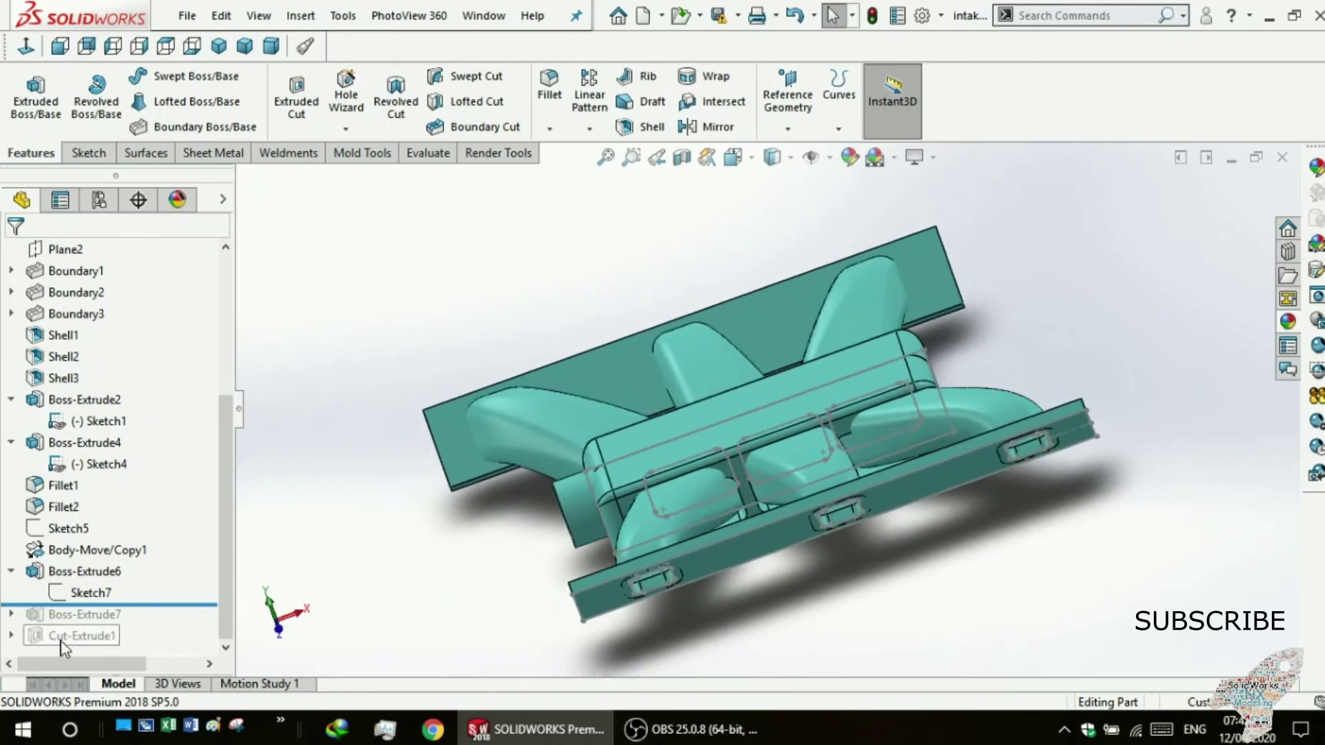
pyautogui.moveTo(52, 603); pyautogui.dragTo(260, 612)
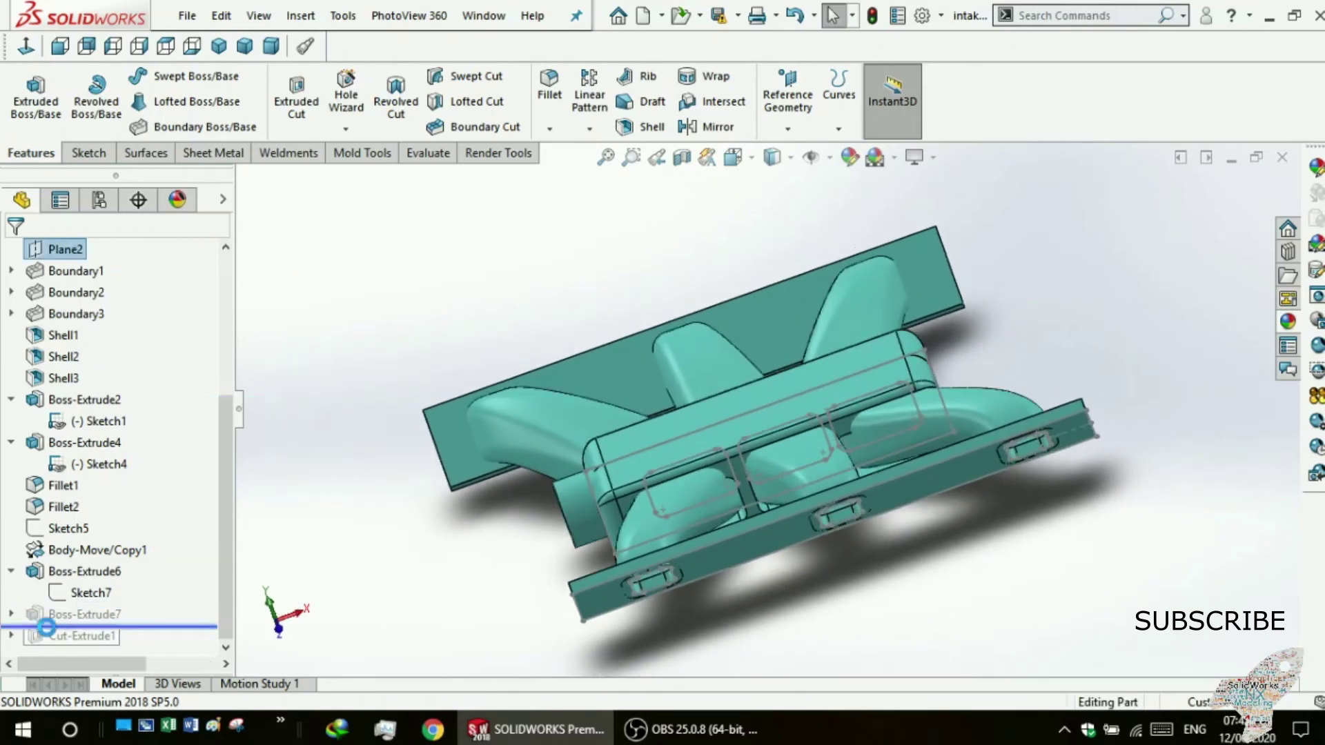
pyautogui.moveTo(255, 614)
pyautogui.mouseDown(button='middle')
pyautogui.moveTo(828, 434)
pyautogui.moveTo(887, 436)
pyautogui.moveTo(428, 435)
pyautogui.mouseUp(button='middle')
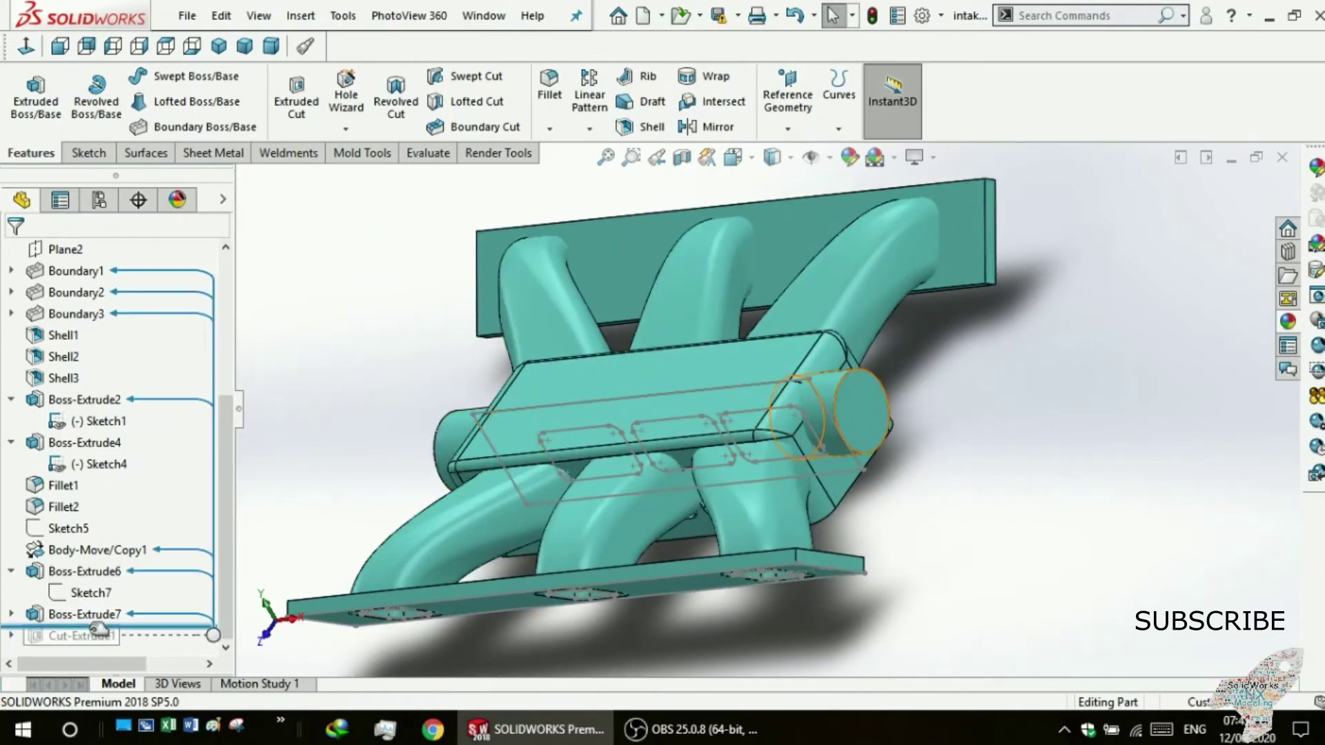
# Roll forward past Cut-Extrude1 so the inlet is bored through.
pyautogui.moveTo(91, 630); pyautogui.dragTo(95, 649)
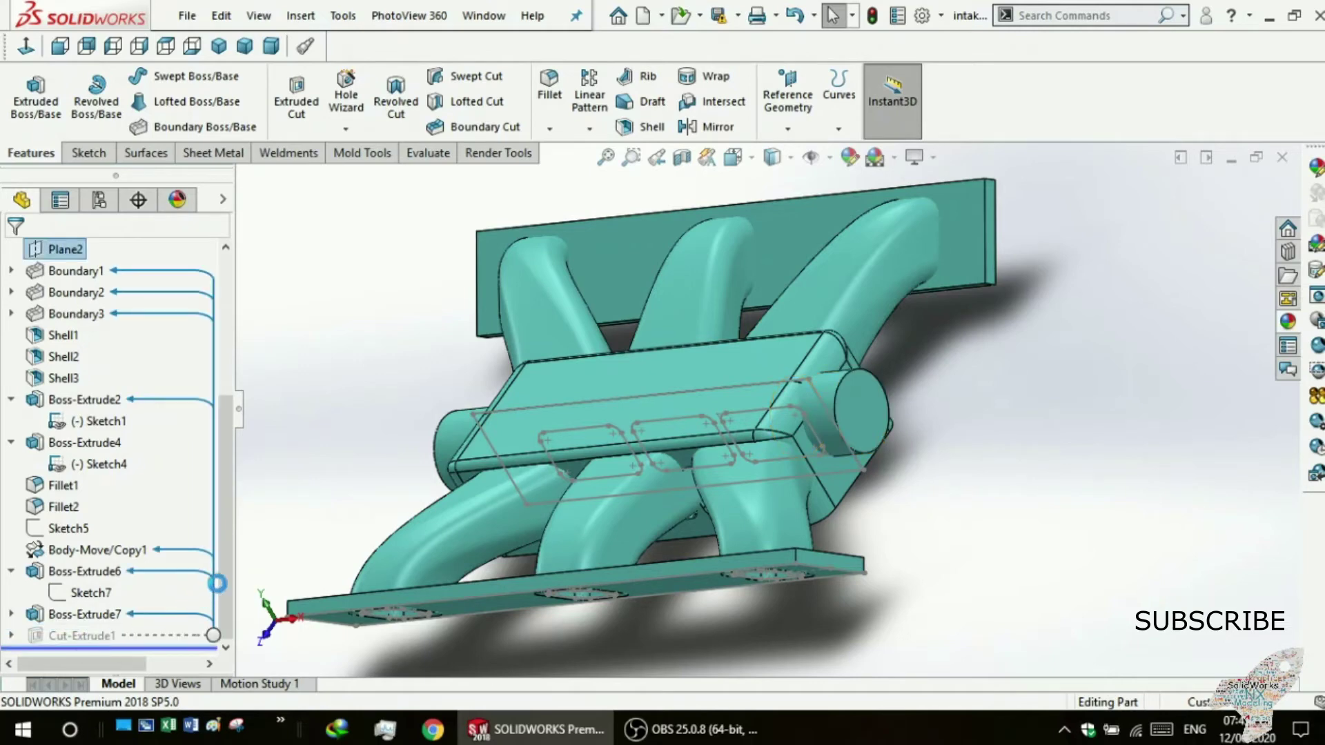
pyautogui.moveTo(334, 515)
pyautogui.mouseDown(button='middle')
pyautogui.moveTo(395, 489)
pyautogui.moveTo(522, 492)
pyautogui.moveTo(455, 512)
pyautogui.mouseUp(button='middle')
pyautogui.moveTo(411, 578); pyautogui.dragTo(379, 528, button='middle')
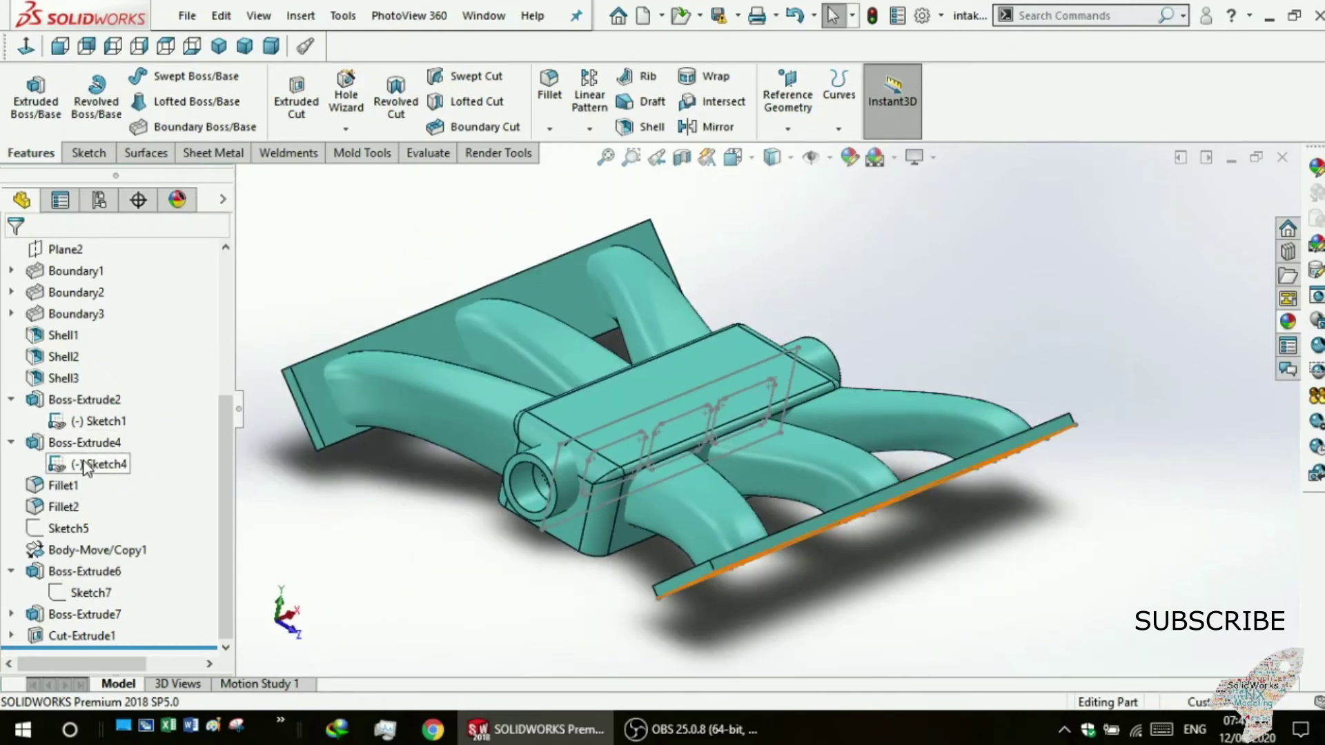
pyautogui.click(58, 530)
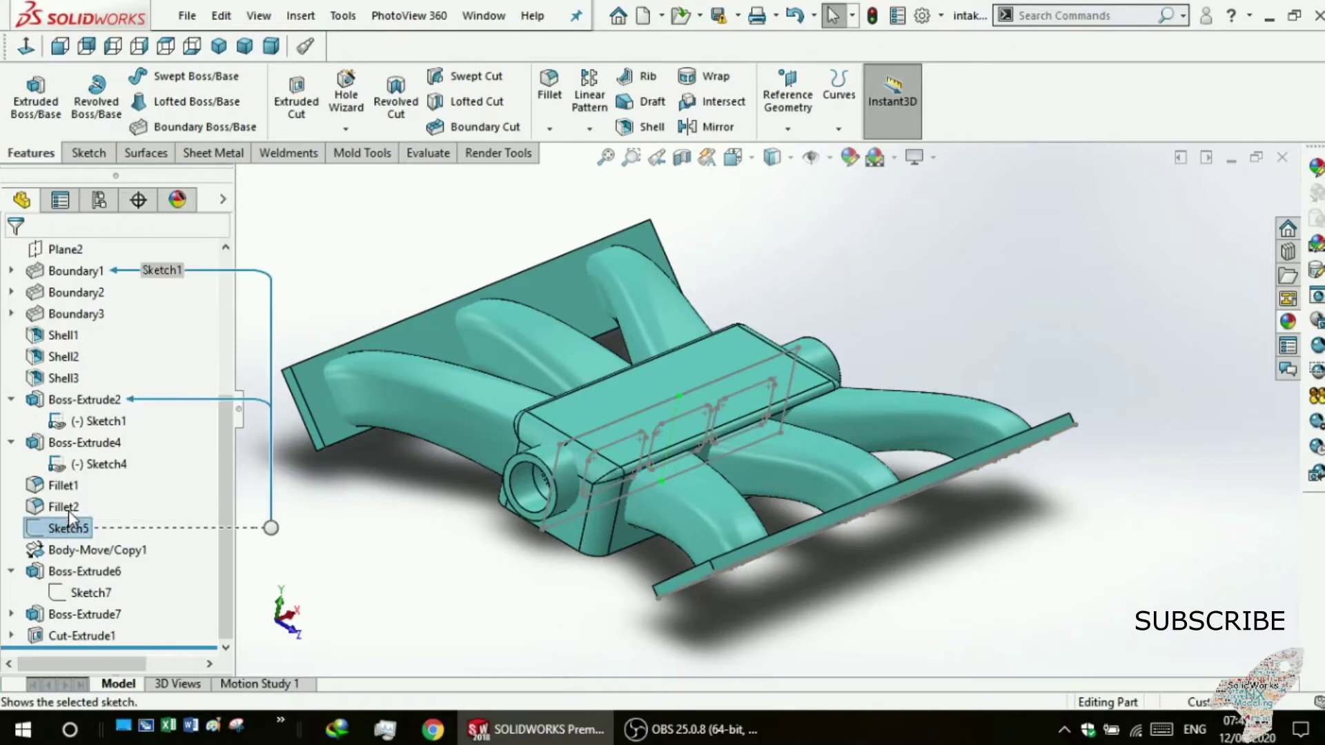
pyautogui.press('Escape')
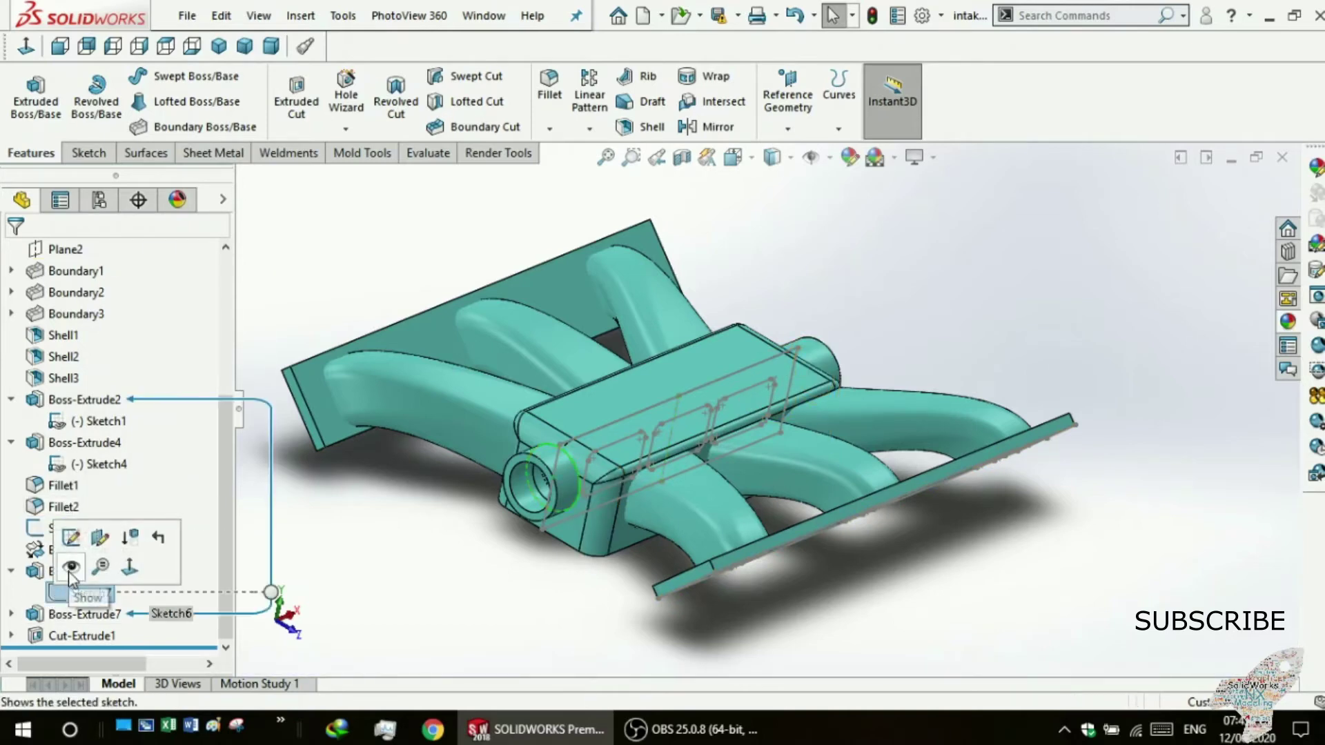
pyautogui.click(328, 525)
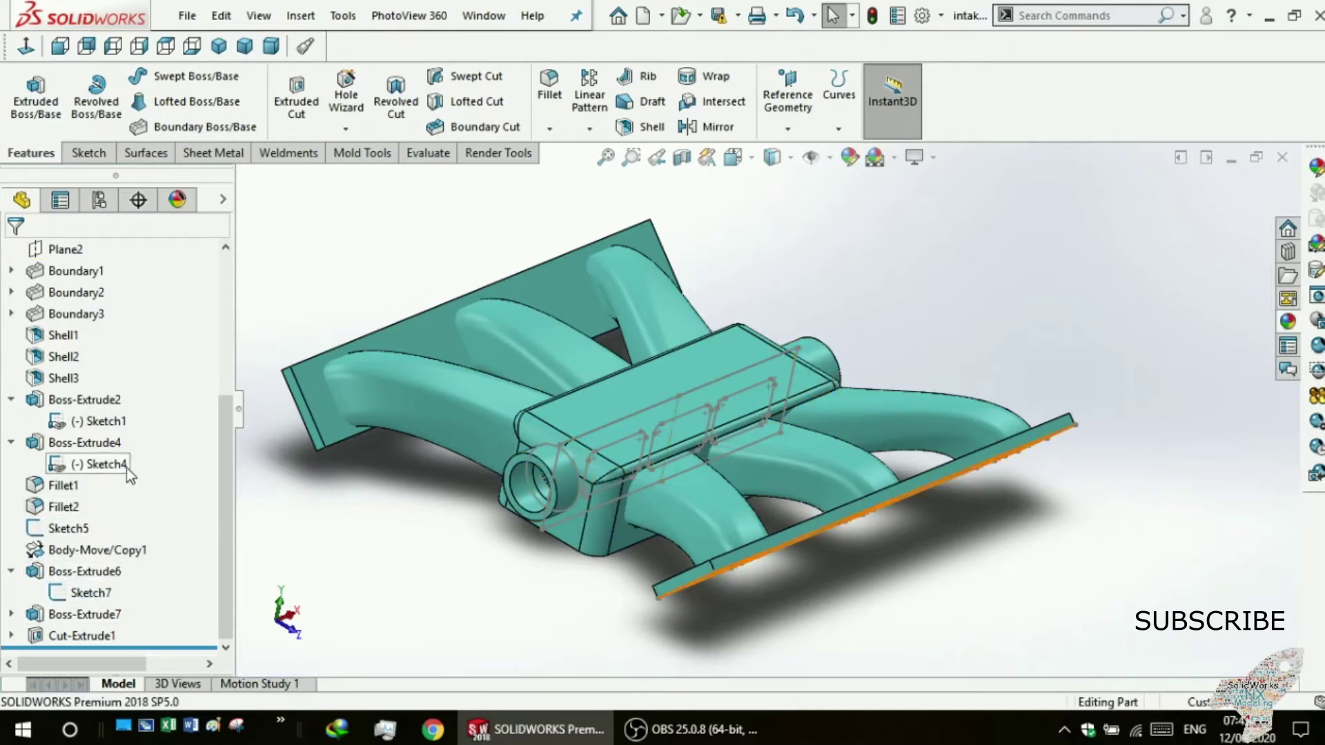
pyautogui.scroll(2, 117, 442)
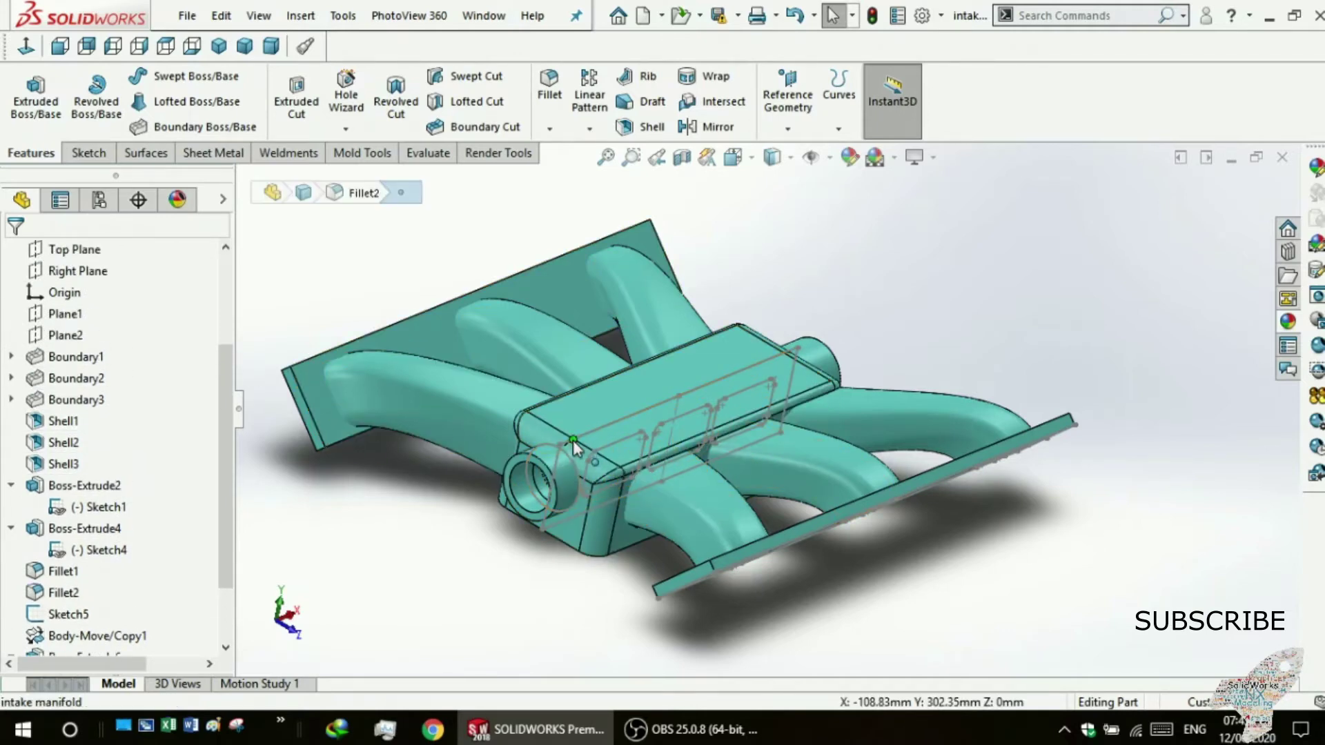
pyautogui.scroll(-3, 479, 567)
pyautogui.scroll(-1, 626, 490)
pyautogui.scroll(-2, 628, 486)
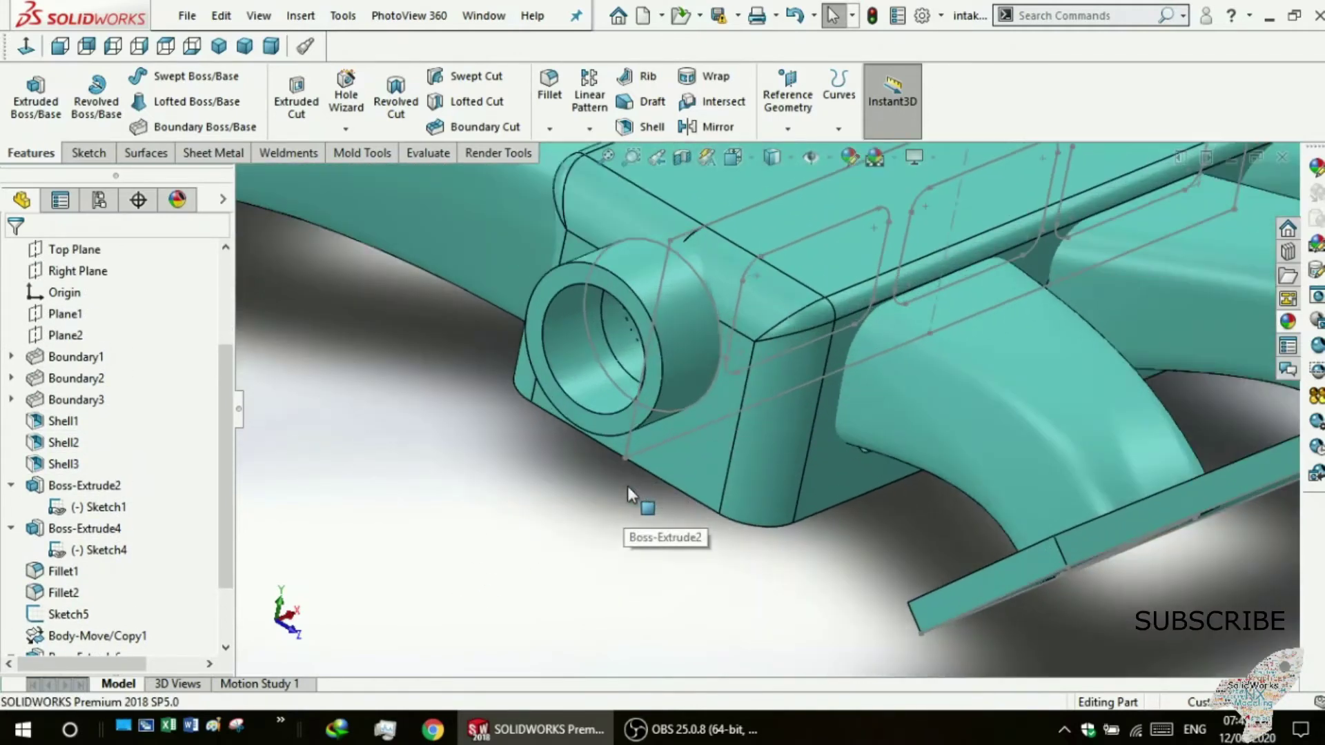
# Hide the leftover sketch line on the box and the inlet circle Sketch7.
pyautogui.click(669, 447)
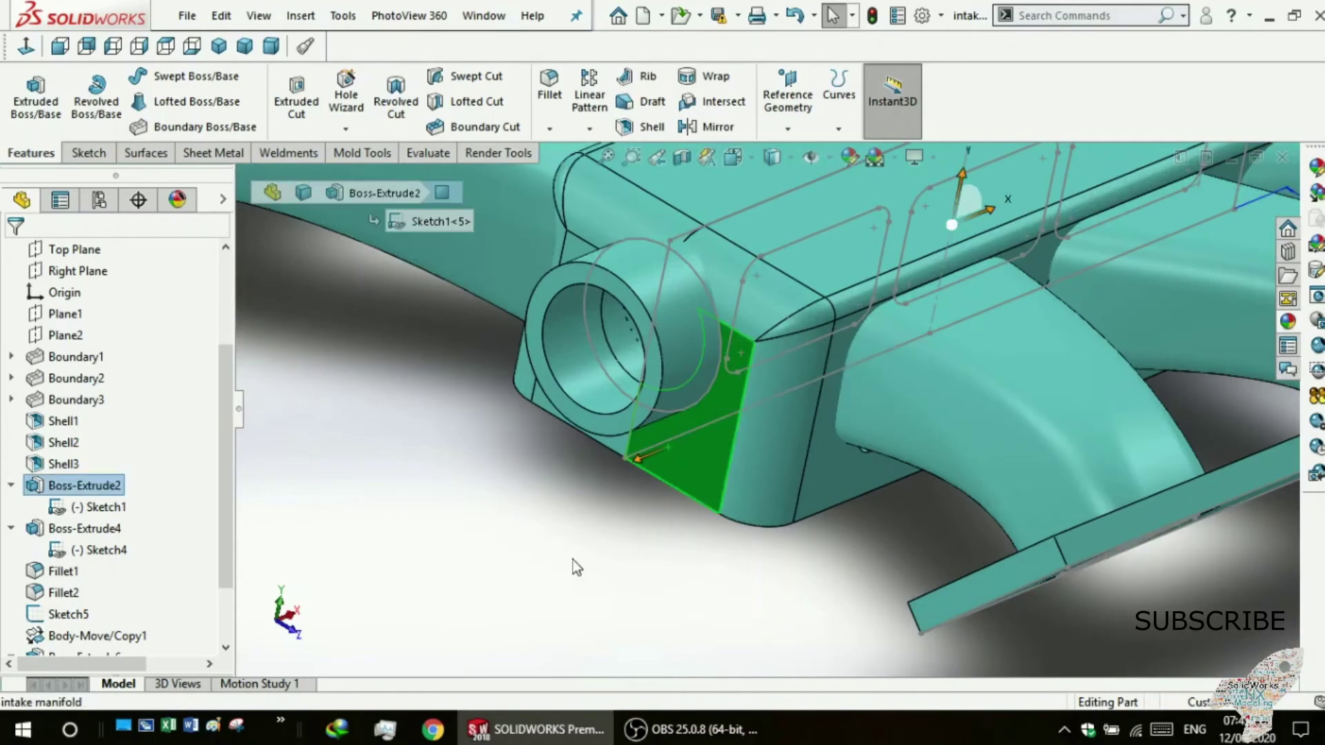
pyautogui.moveTo(575, 557); pyautogui.dragTo(515, 552, button='middle')
pyautogui.click(724, 475)
pyautogui.click(812, 422)
pyautogui.moveTo(798, 426)
pyautogui.mouseDown(button='middle')
pyautogui.moveTo(660, 466)
pyautogui.moveTo(739, 520)
pyautogui.mouseUp(button='middle')
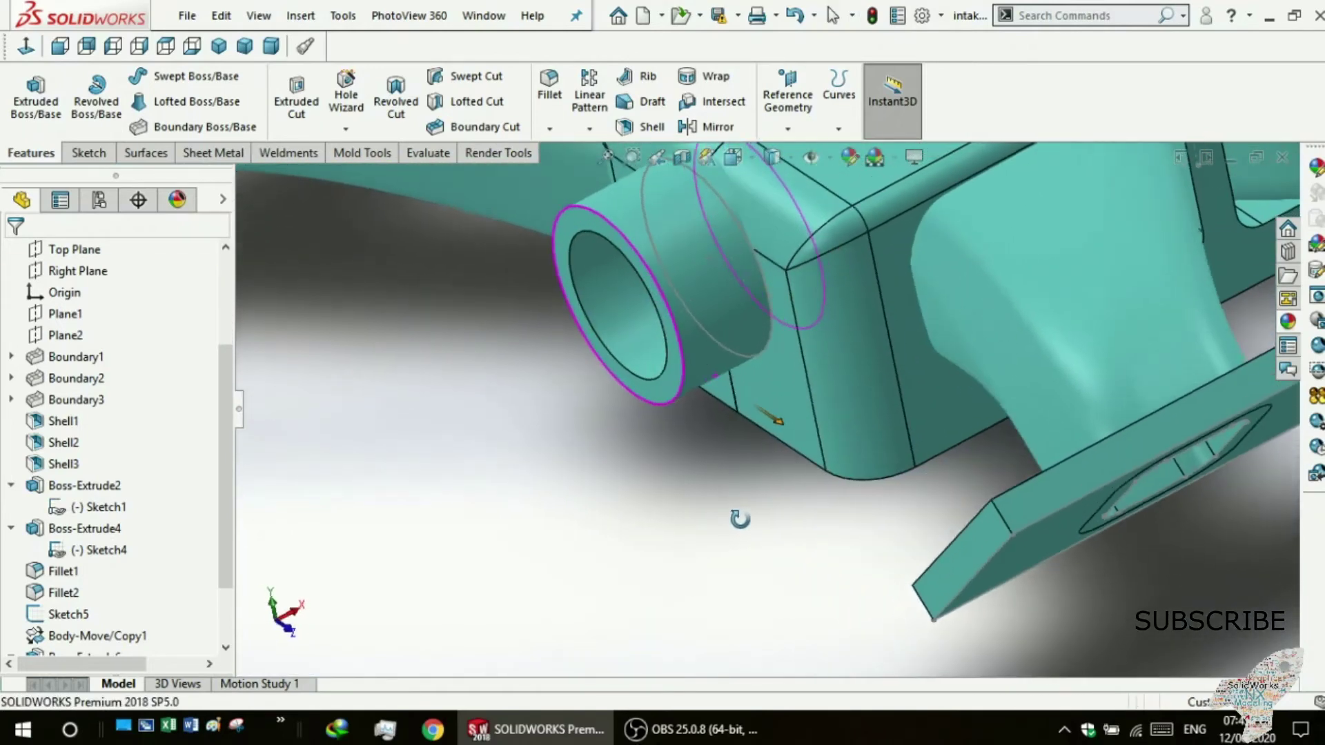
pyautogui.click(752, 355)
pyautogui.click(831, 310)
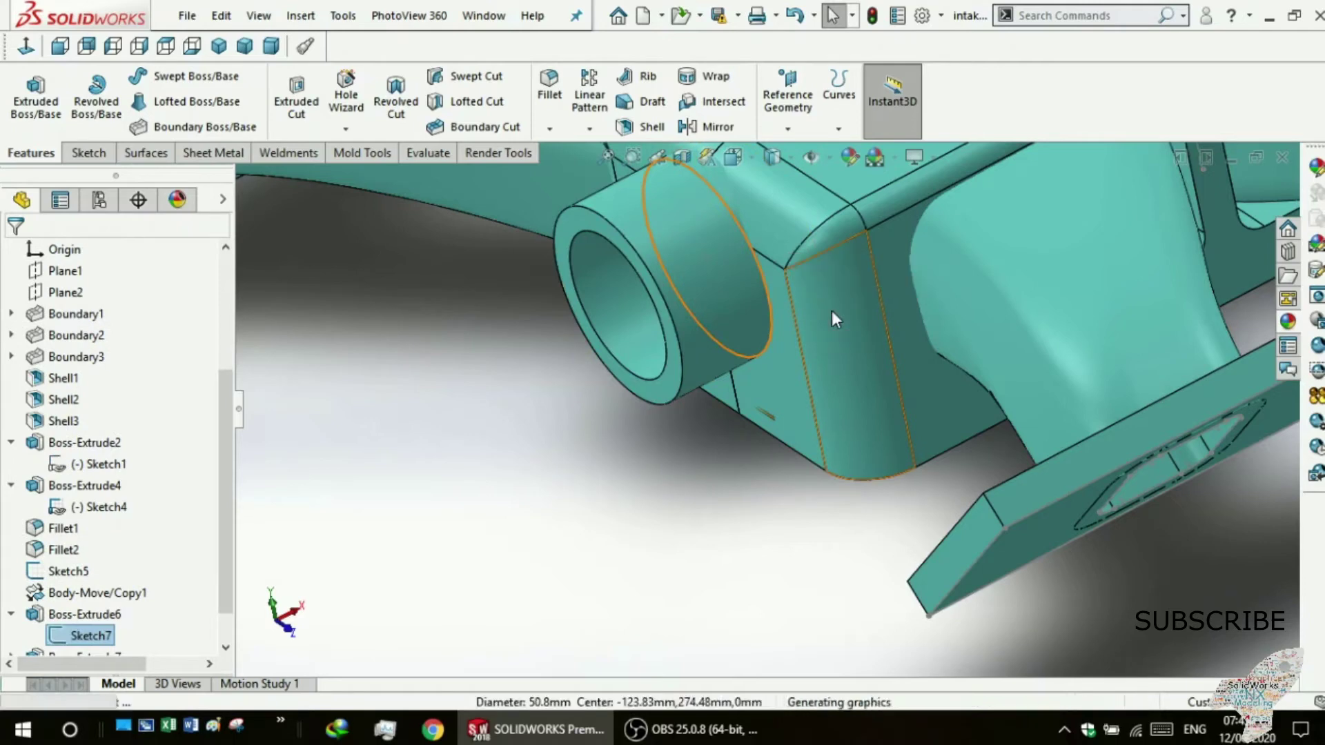
# Hide the Sketch5 line on the top face.
pyautogui.moveTo(831, 310); pyautogui.dragTo(652, 510, button='middle')
pyautogui.scroll(3, 653, 511)
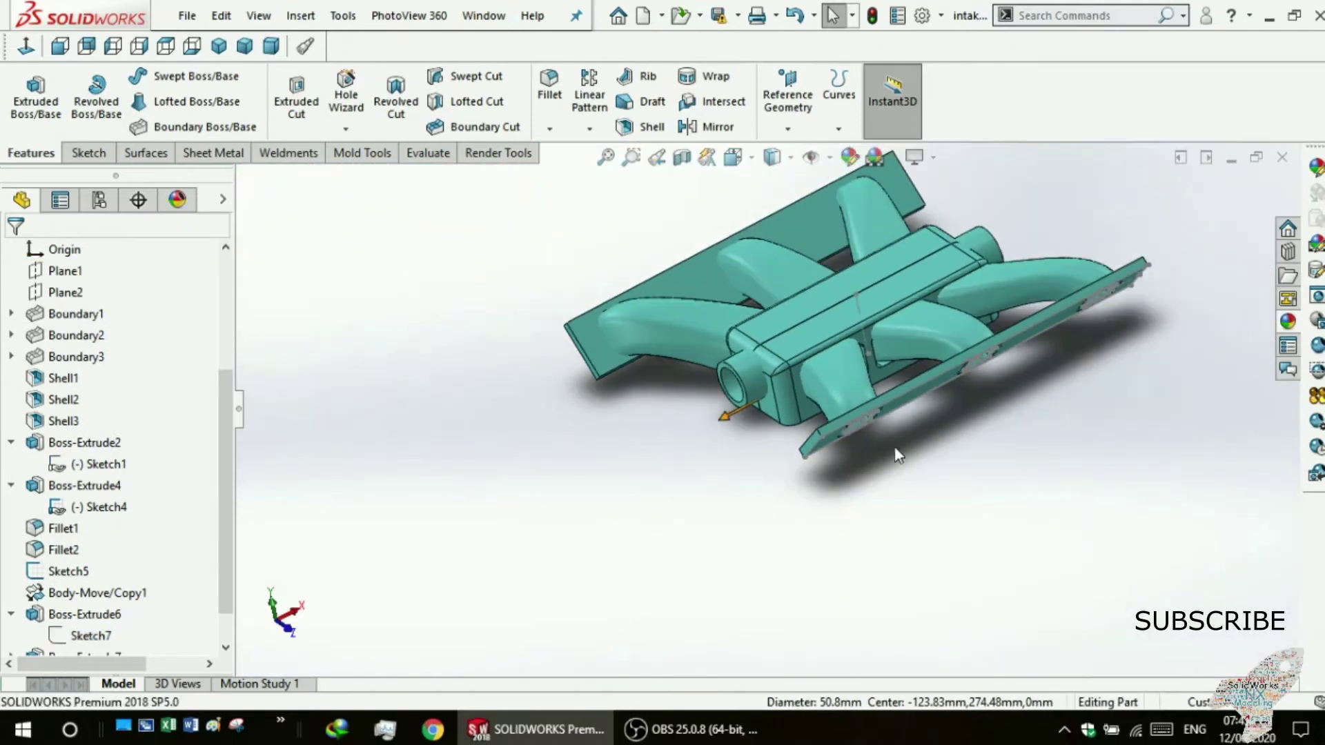
pyautogui.scroll(-3, 895, 447)
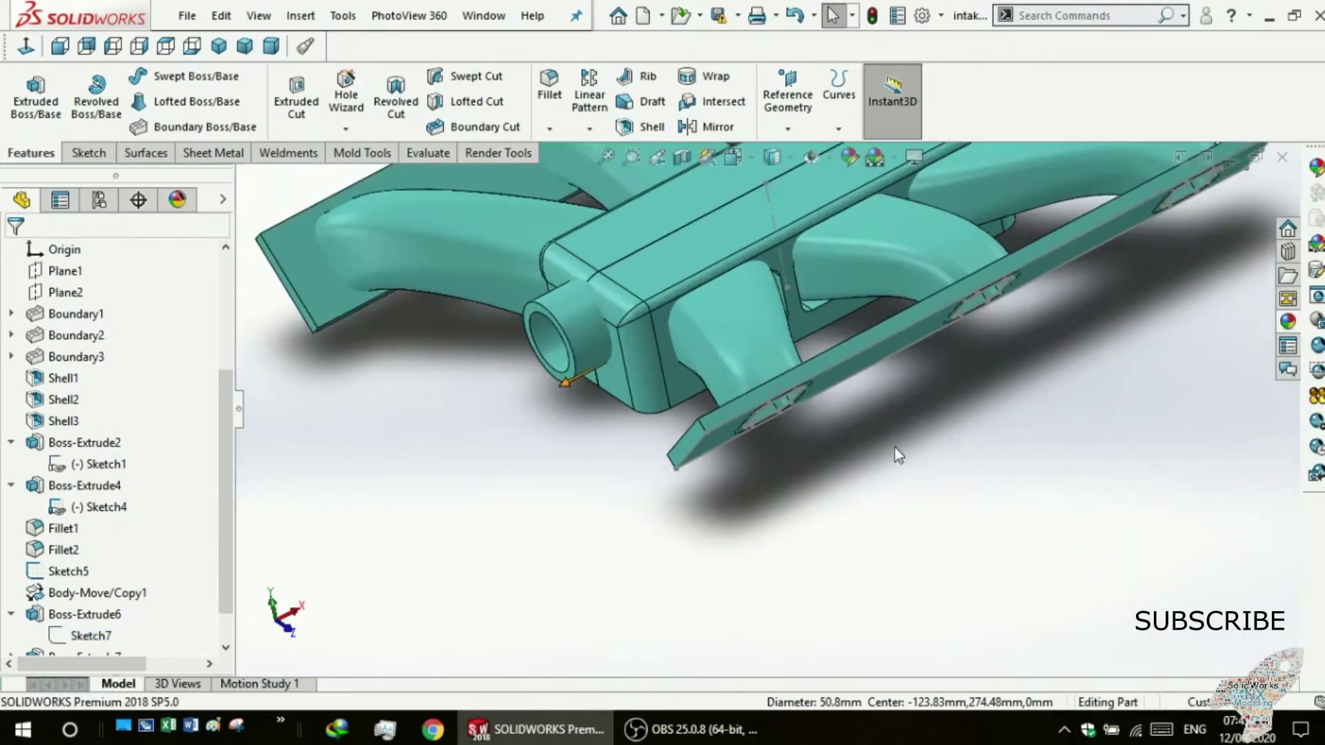
pyautogui.click(769, 207)
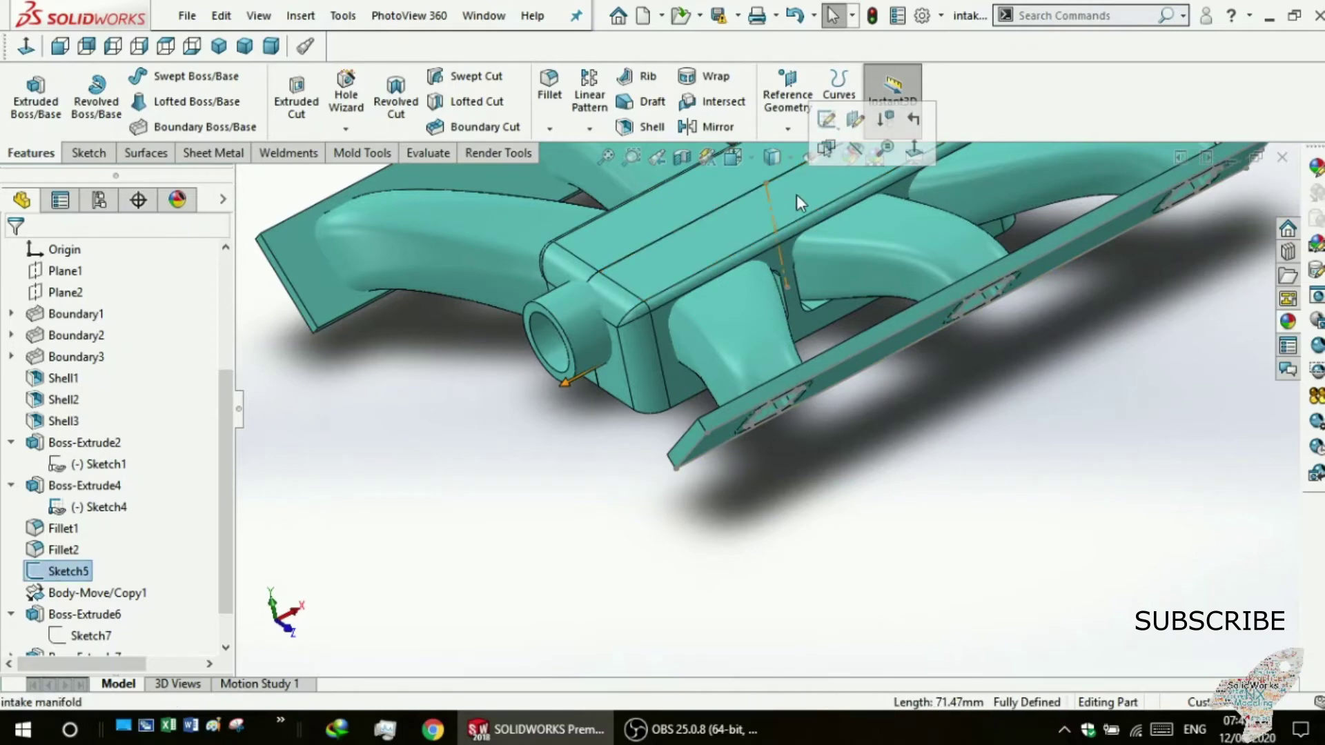
pyautogui.click(855, 151)
pyautogui.press('Tab')
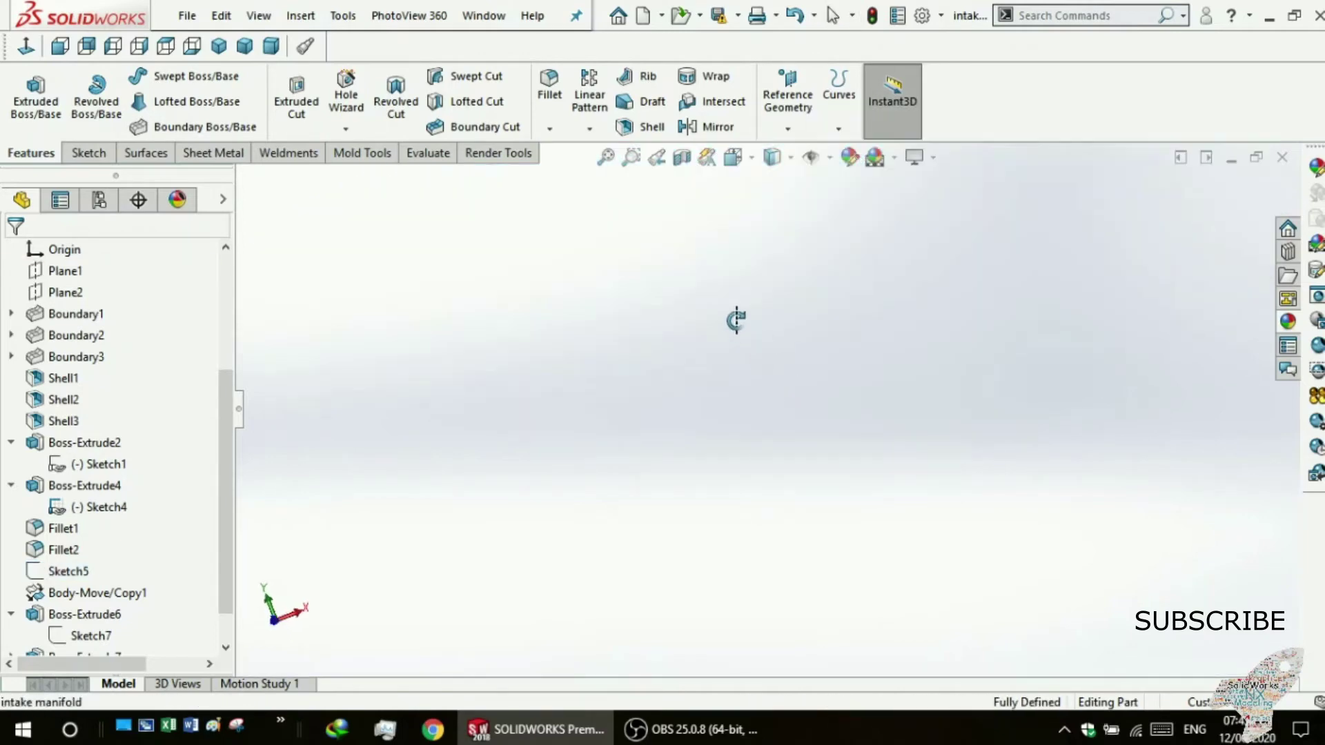
# Check a flange slot from a trimetric view, then open a Front Plane section at 0.00 mm.
pyautogui.click(217, 51)
pyautogui.click(245, 48)
pyautogui.moveTo(439, 497)
pyautogui.mouseDown(button='middle')
pyautogui.moveTo(511, 467)
pyautogui.moveTo(752, 449)
pyautogui.mouseUp(button='middle')
pyautogui.scroll(-5, 657, 380)
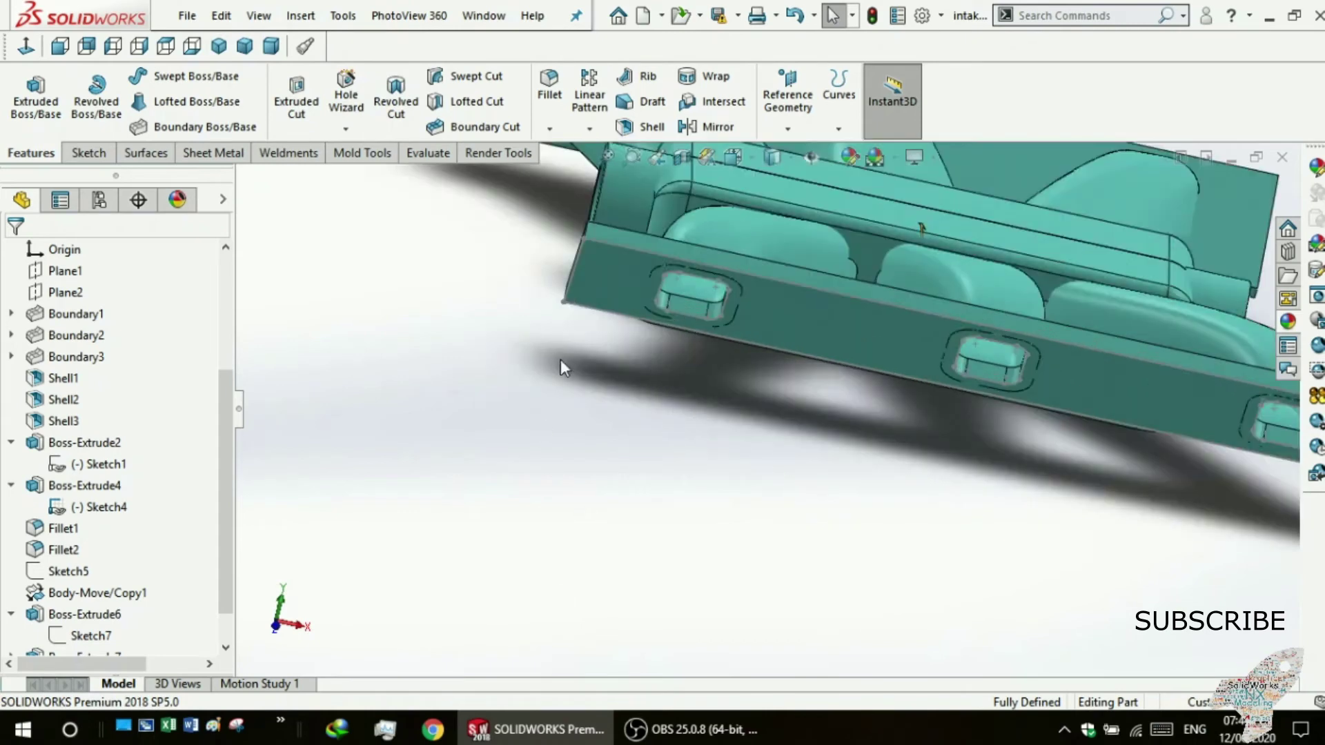
pyautogui.scroll(-2, 740, 293)
pyautogui.click(690, 273)
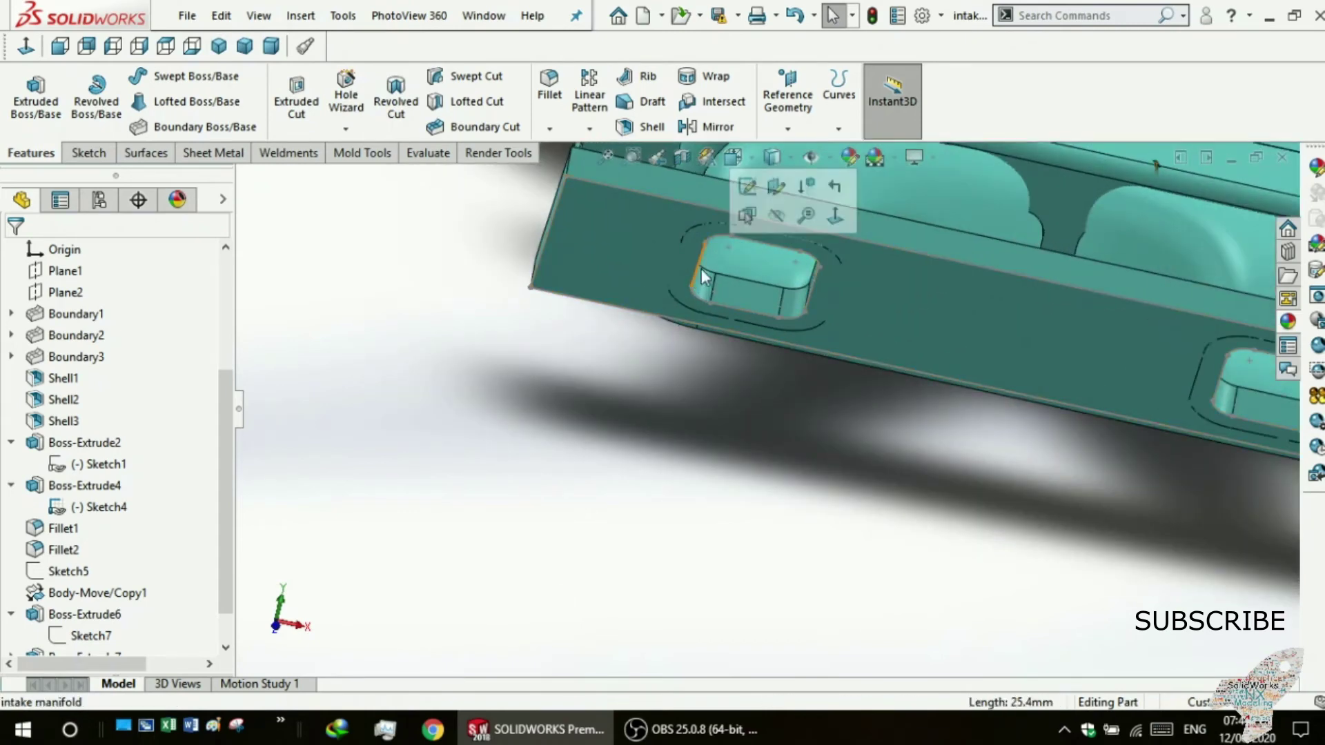
pyautogui.moveTo(775, 210)
pyautogui.mouseDown(button='middle')
pyautogui.moveTo(720, 404)
pyautogui.moveTo(775, 503)
pyautogui.moveTo(722, 517)
pyautogui.moveTo(718, 278)
pyautogui.mouseUp(button='middle')
pyautogui.scroll(5, 722, 414)
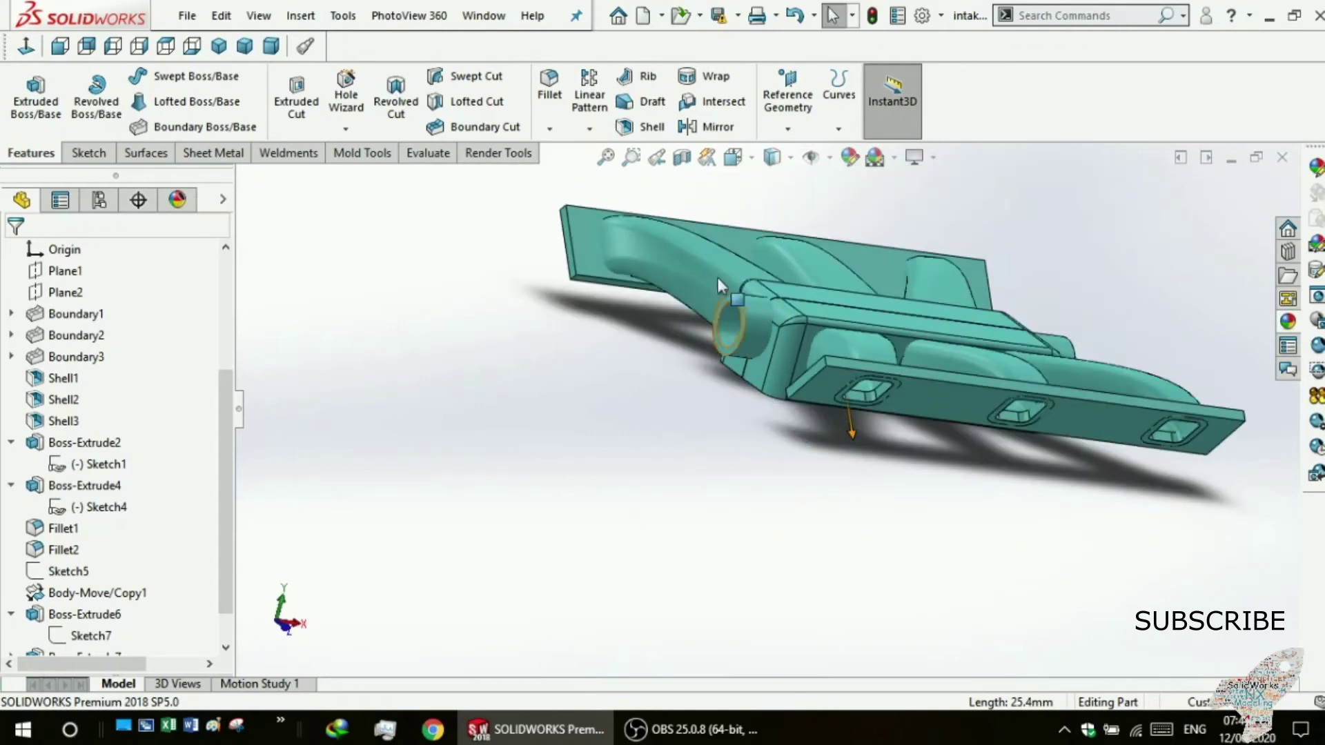
pyautogui.click(684, 164)
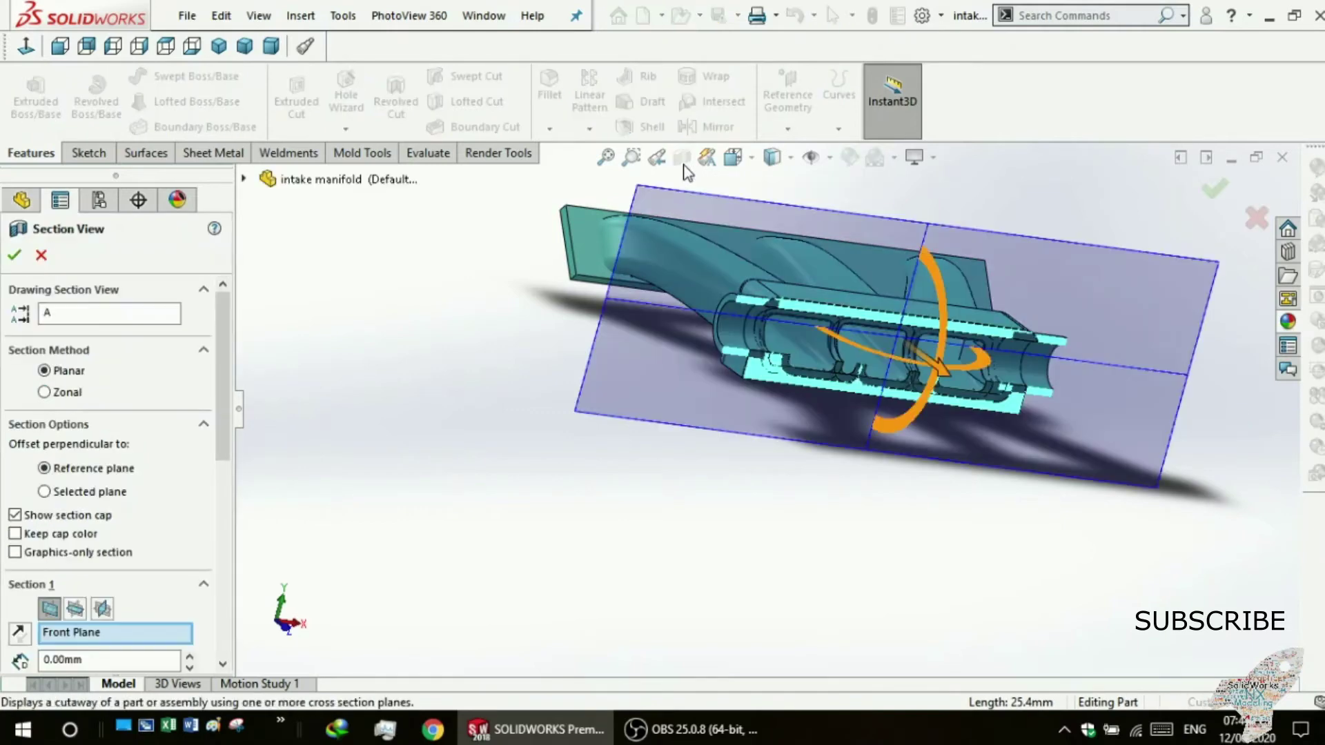
# Section the manifold along Top Plane at a 278.00 mm offset and accept it.
pyautogui.moveTo(449, 436)
pyautogui.mouseDown(button='middle')
pyautogui.moveTo(381, 326)
pyautogui.moveTo(494, 453)
pyautogui.mouseUp(button='middle')
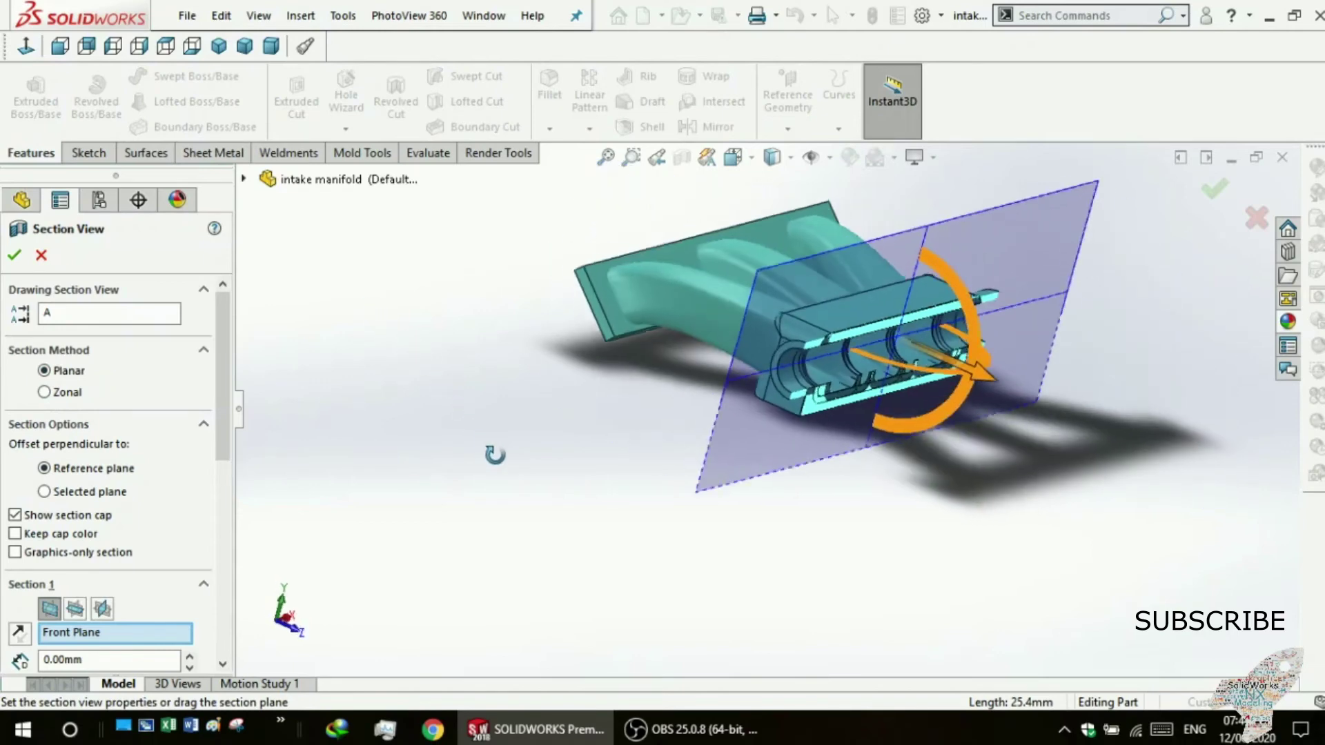
pyautogui.click(76, 609)
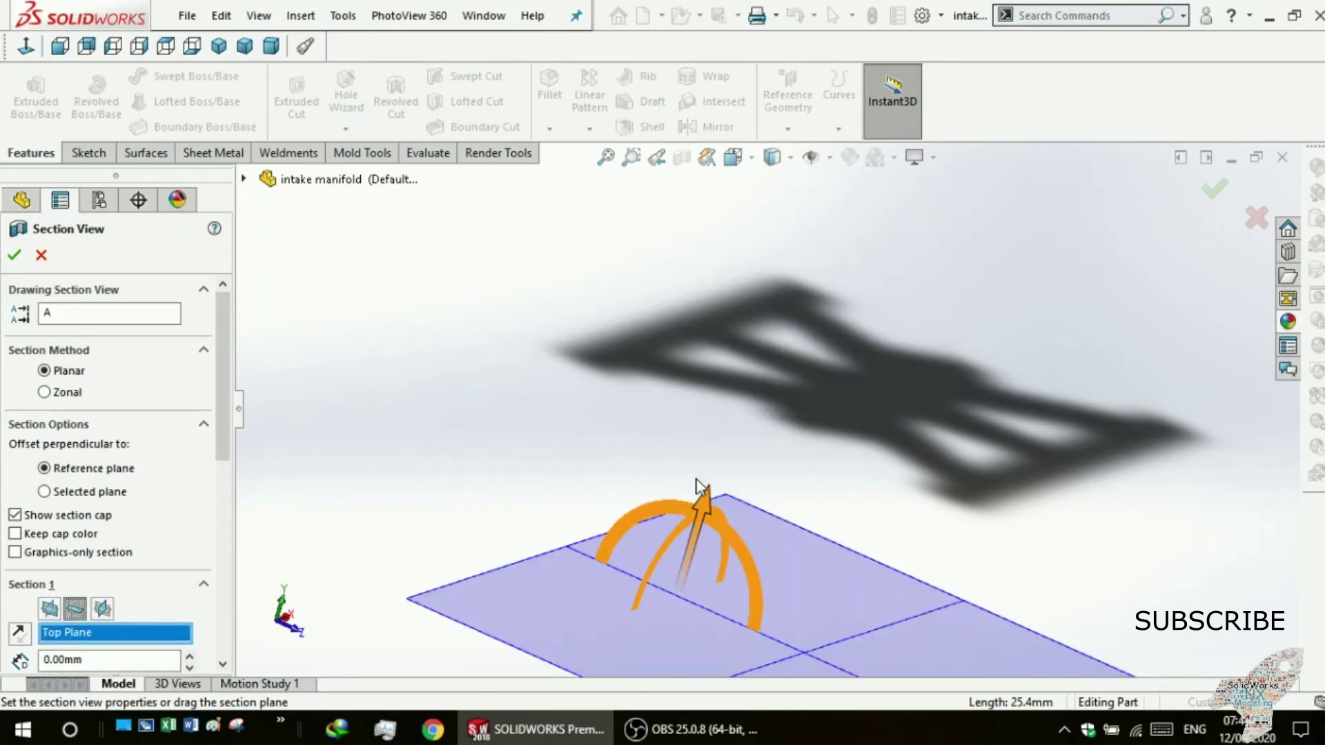
pyautogui.moveTo(702, 497); pyautogui.dragTo(816, 193)
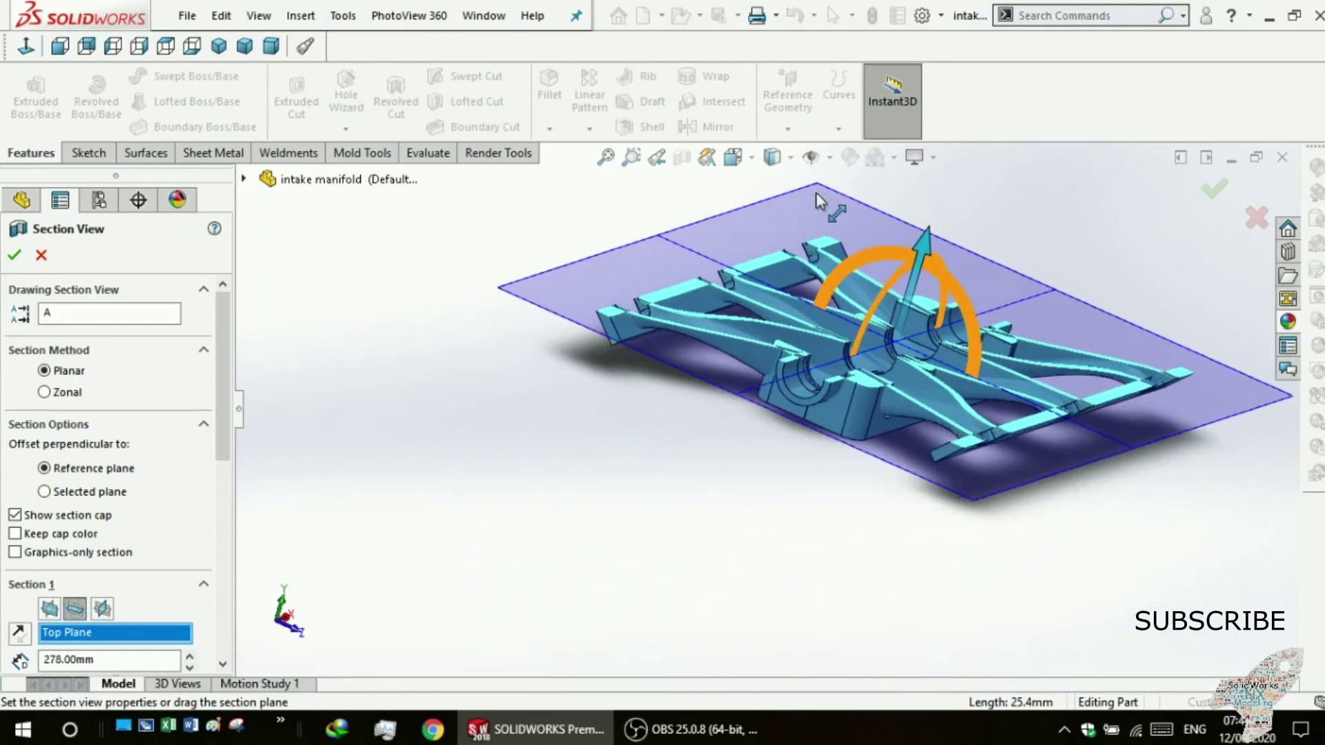
pyautogui.click(14, 255)
pyautogui.moveTo(440, 424)
pyautogui.mouseDown(button='middle')
pyautogui.moveTo(518, 541)
pyautogui.moveTo(453, 569)
pyautogui.moveTo(376, 536)
pyautogui.mouseUp(button='middle')
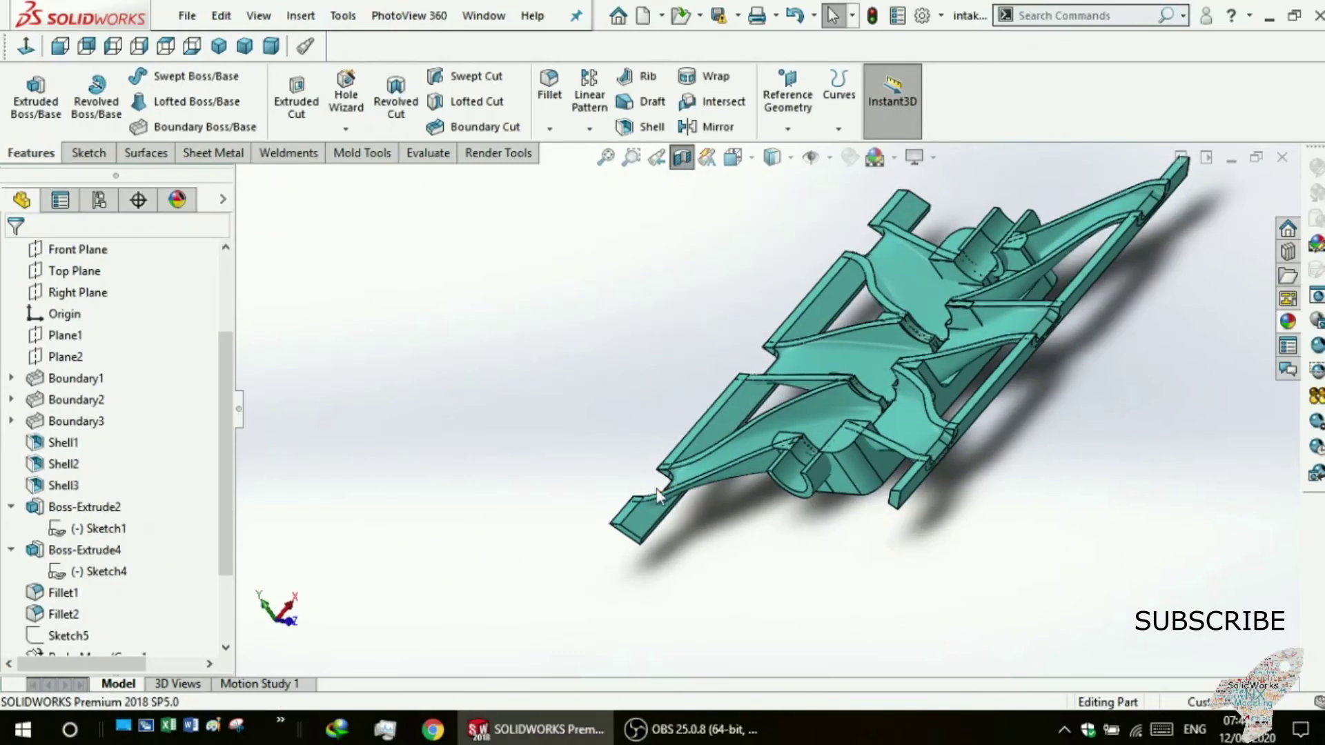
pyautogui.scroll(3, 864, 445)
pyautogui.moveTo(864, 445)
pyautogui.mouseDown(button='middle')
pyautogui.moveTo(976, 423)
pyautogui.moveTo(888, 468)
pyautogui.moveTo(691, 428)
pyautogui.mouseUp(button='middle')
pyautogui.scroll(-3, 621, 414)
pyautogui.scroll(1, 571, 408)
pyautogui.scroll(4, 985, 368)
pyautogui.moveTo(736, 383)
pyautogui.mouseDown(button='middle')
pyautogui.moveTo(829, 325)
pyautogui.moveTo(757, 385)
pyautogui.moveTo(698, 371)
pyautogui.moveTo(846, 269)
pyautogui.moveTo(829, 314)
pyautogui.moveTo(754, 335)
pyautogui.mouseUp(button='middle')
pyautogui.scroll(2, 702, 294)
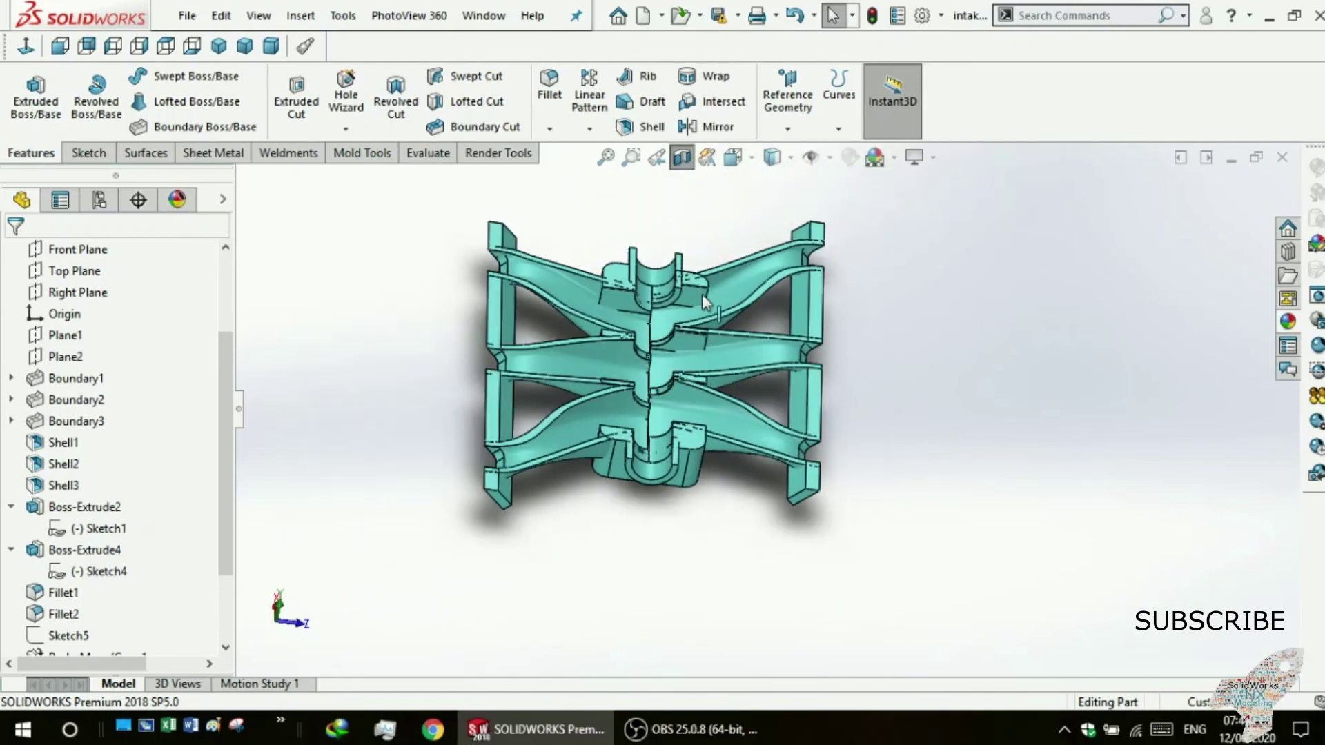
pyautogui.scroll(-5, 643, 318)
pyautogui.scroll(2, 633, 325)
pyautogui.moveTo(560, 378)
pyautogui.mouseDown(button='middle')
pyautogui.moveTo(594, 415)
pyautogui.moveTo(643, 273)
pyautogui.moveTo(508, 333)
pyautogui.mouseUp(button='middle')
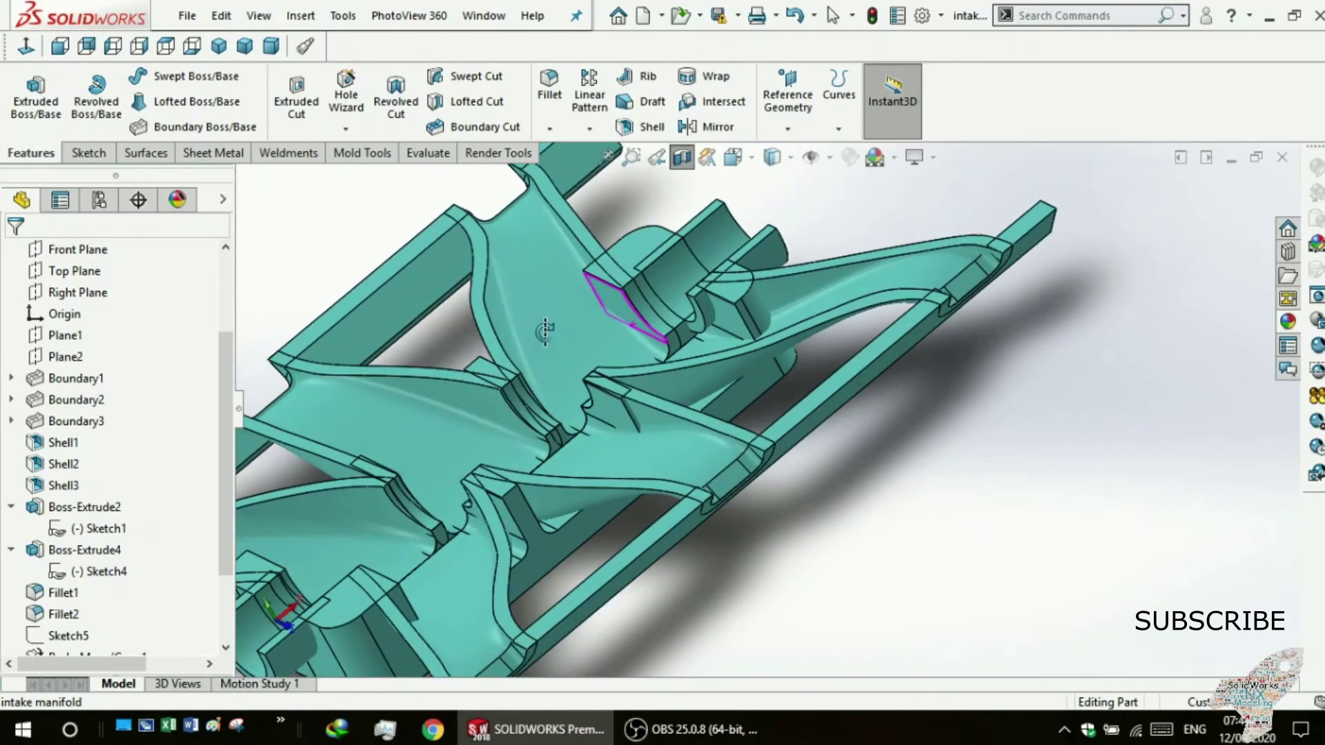
pyautogui.scroll(-2, 511, 333)
pyautogui.scroll(3, 401, 382)
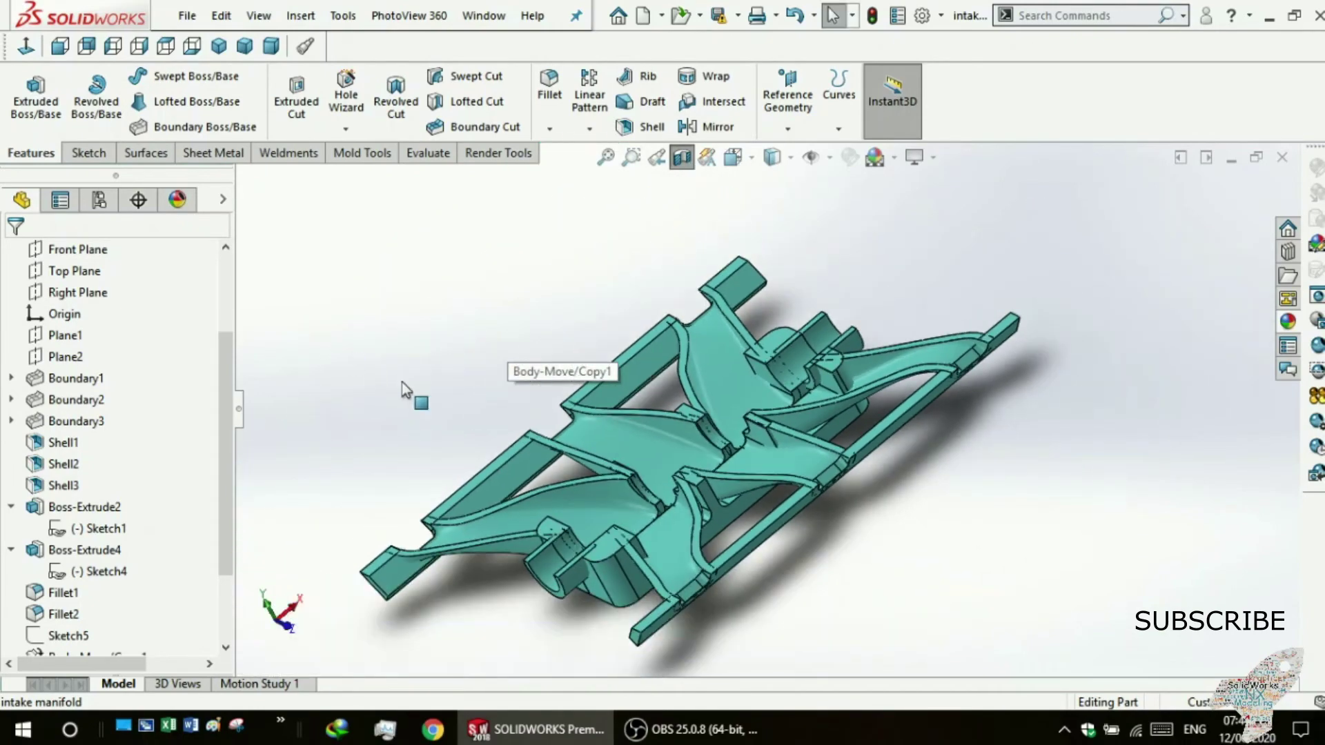
pyautogui.scroll(-5, 584, 515)
pyautogui.moveTo(573, 514); pyautogui.dragTo(544, 601, button='middle')
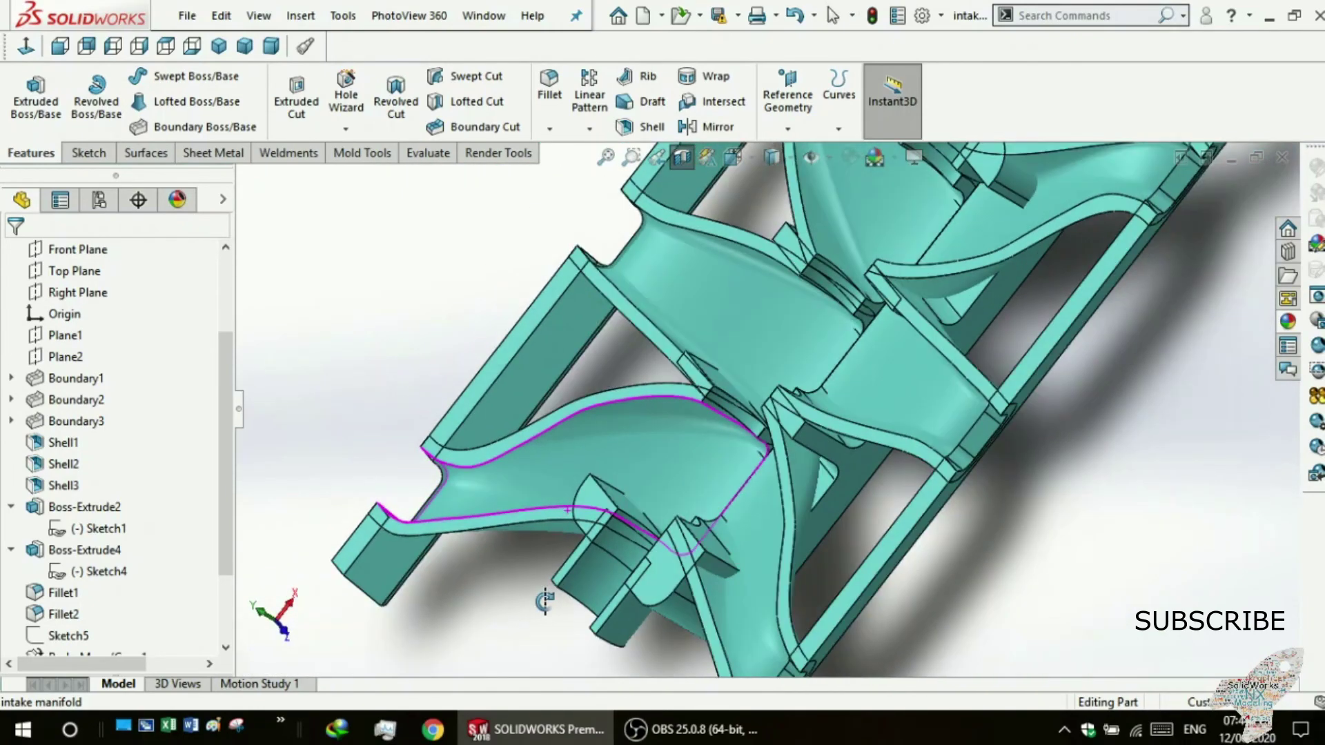
pyautogui.scroll(3, 545, 602)
pyautogui.moveTo(545, 602); pyautogui.dragTo(622, 539, button='middle')
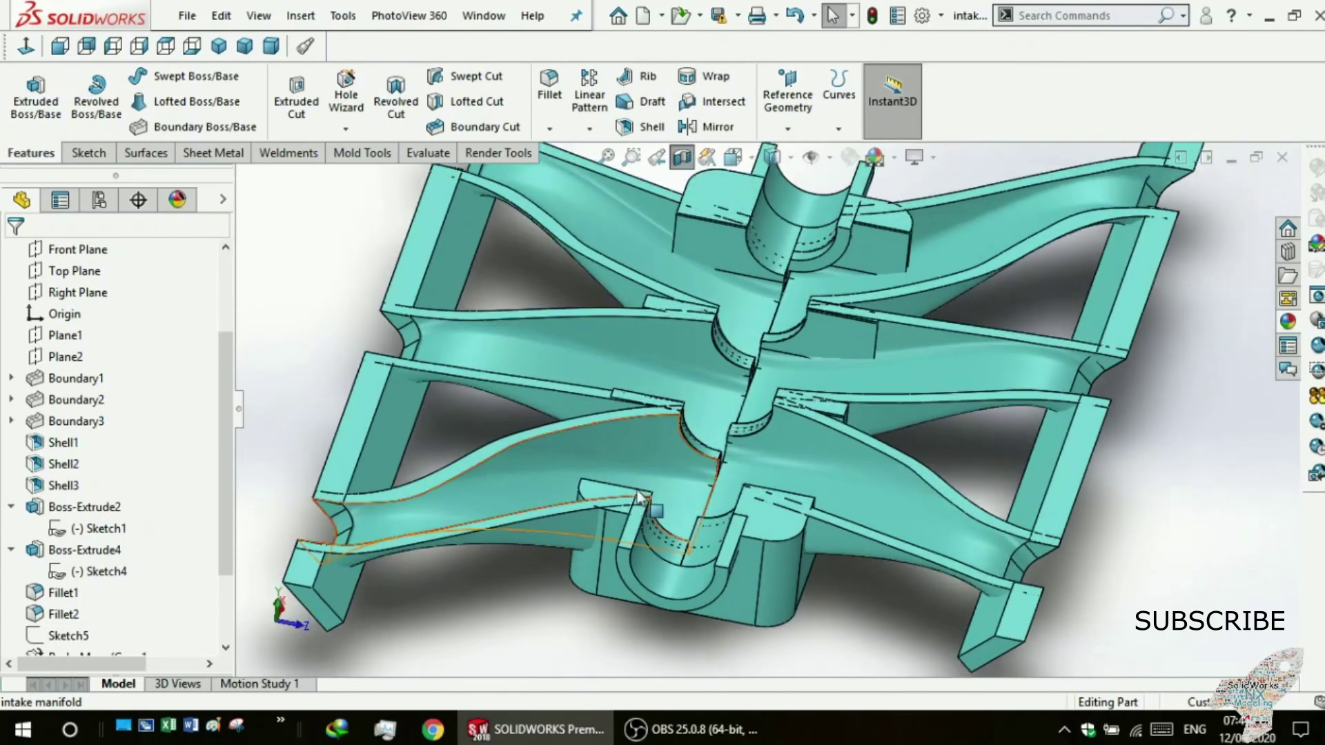
pyautogui.scroll(3, 631, 535)
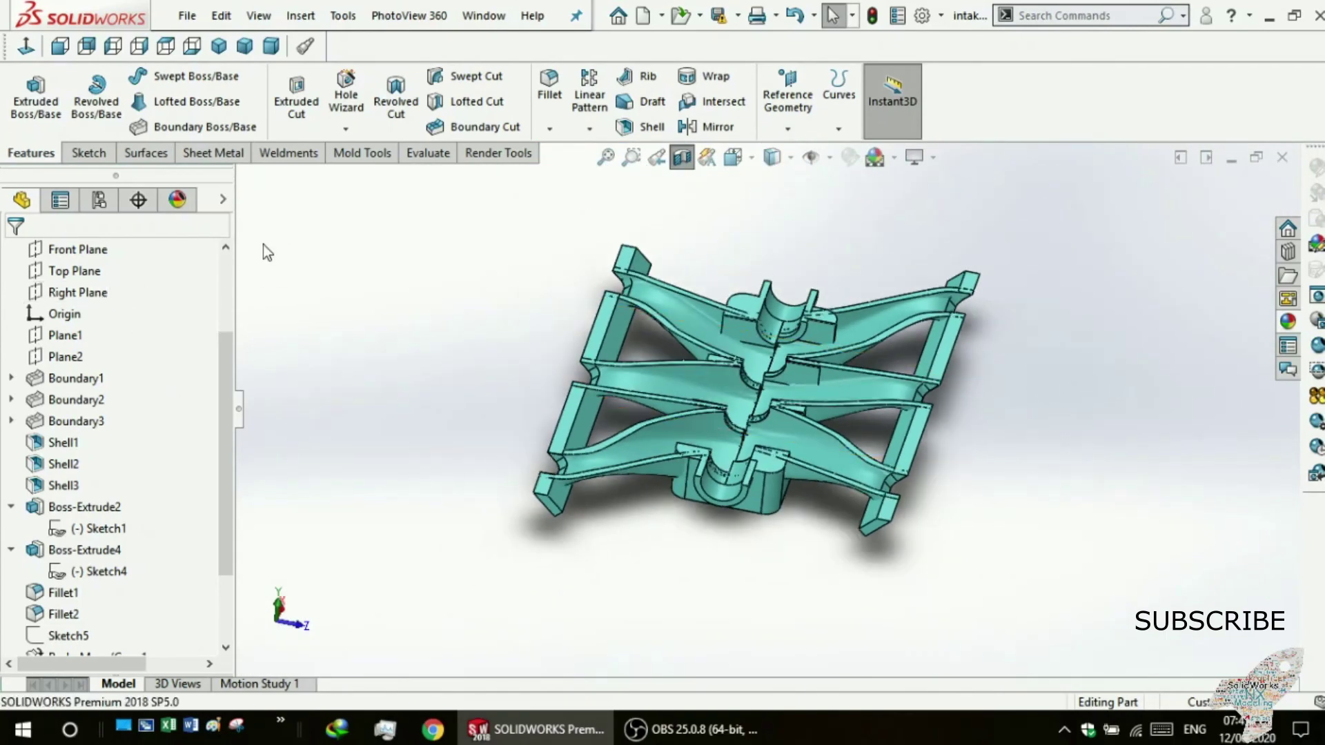
# Turn off the section cut and orbit the complete uncut manifold.
pyautogui.click(682, 157)
pyautogui.moveTo(794, 249)
pyautogui.mouseDown(button='middle')
pyautogui.moveTo(760, 225)
pyautogui.moveTo(662, 225)
pyautogui.moveTo(577, 246)
pyautogui.moveTo(587, 263)
pyautogui.moveTo(817, 288)
pyautogui.moveTo(766, 316)
pyautogui.mouseUp(button='middle')
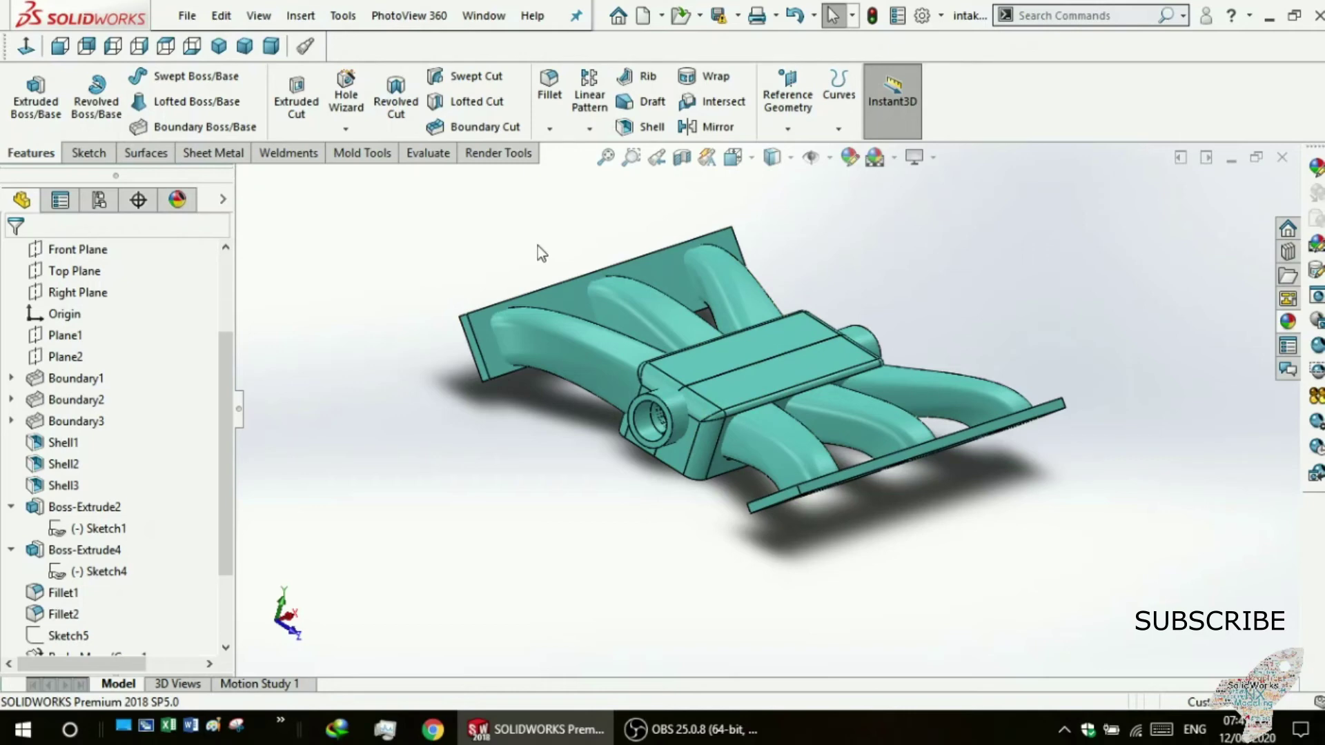
pyautogui.moveTo(837, 262); pyautogui.dragTo(627, 209, button='middle')
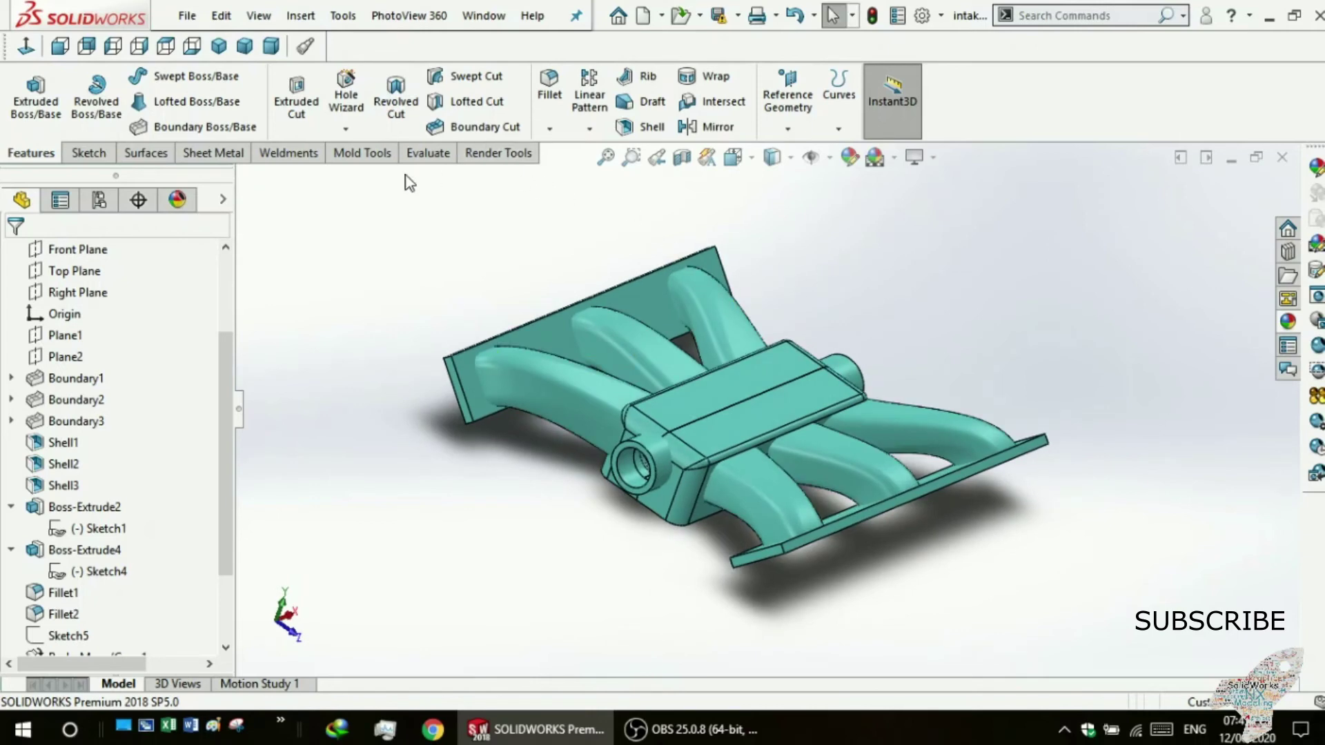
# Browse the Weldments, Sheet Metal, Surfaces and Sketch tabs, then reorient the manifold.
pyautogui.click(296, 157)
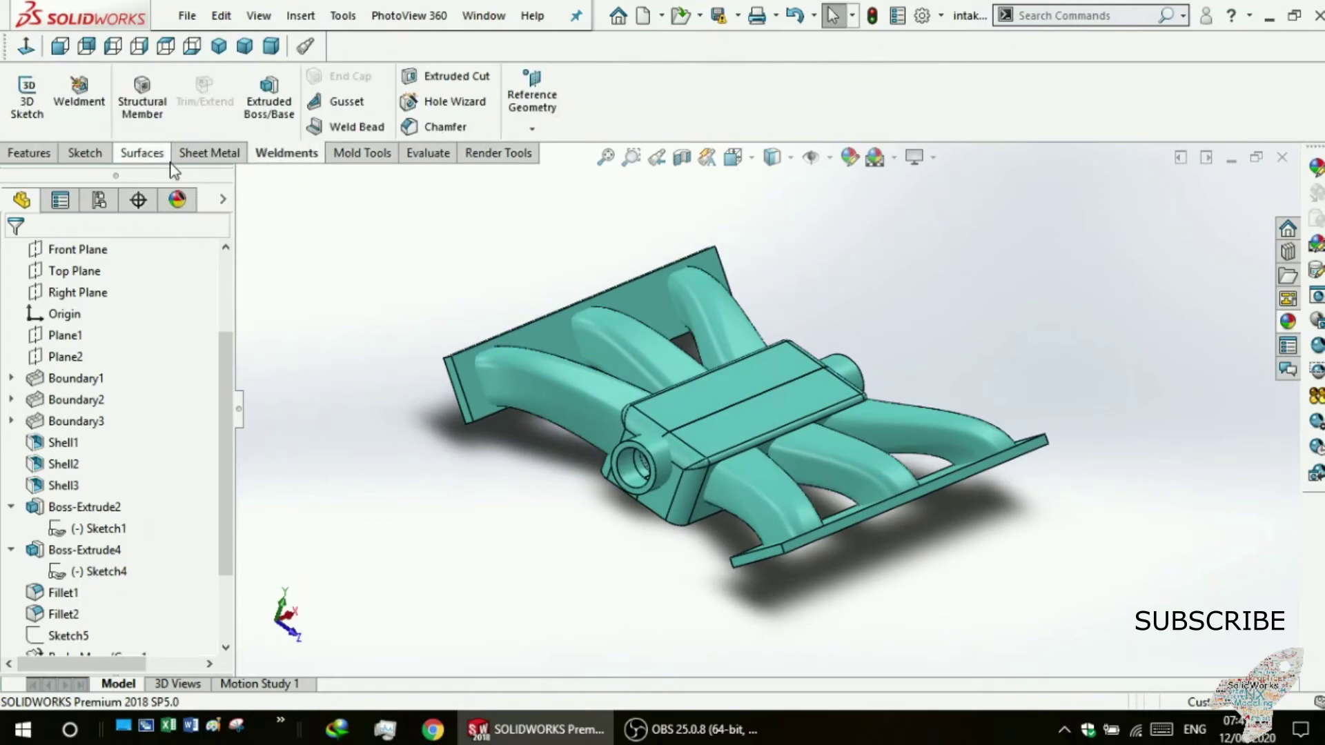
pyautogui.click(220, 159)
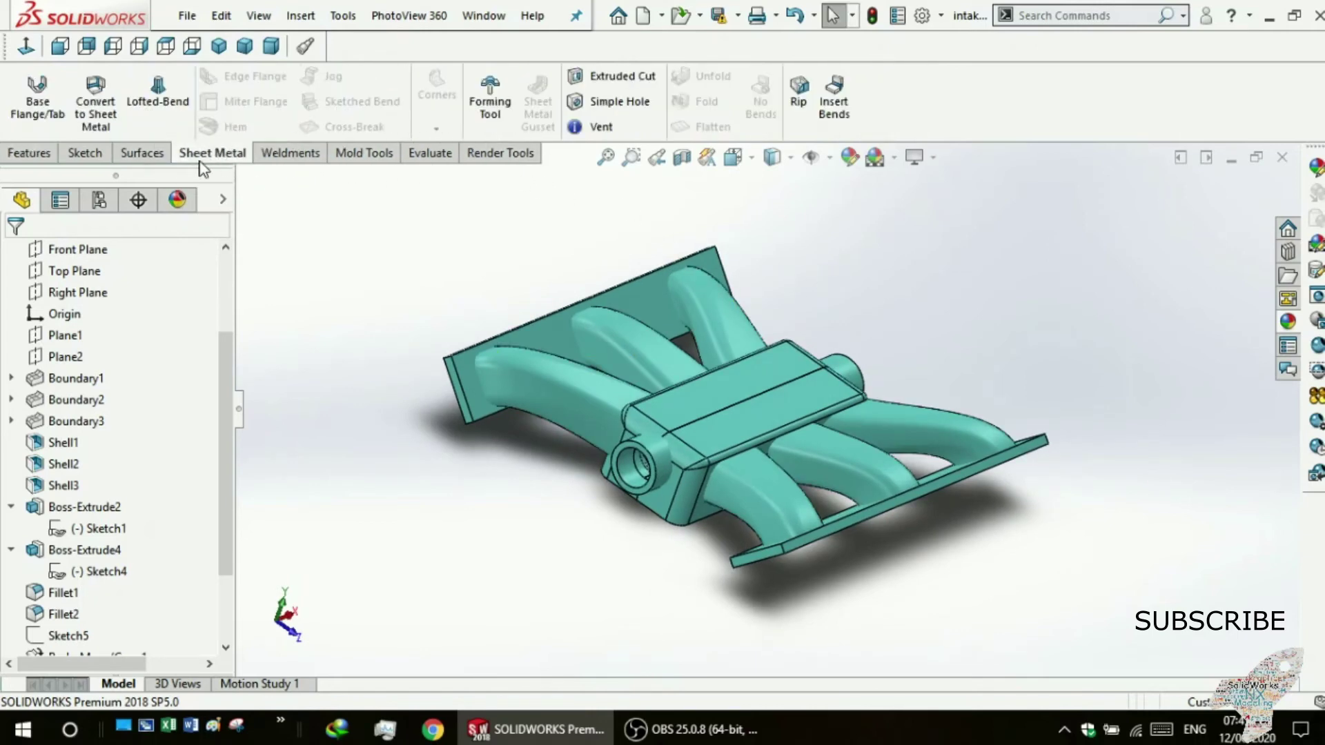
pyautogui.click(145, 155)
pyautogui.click(104, 156)
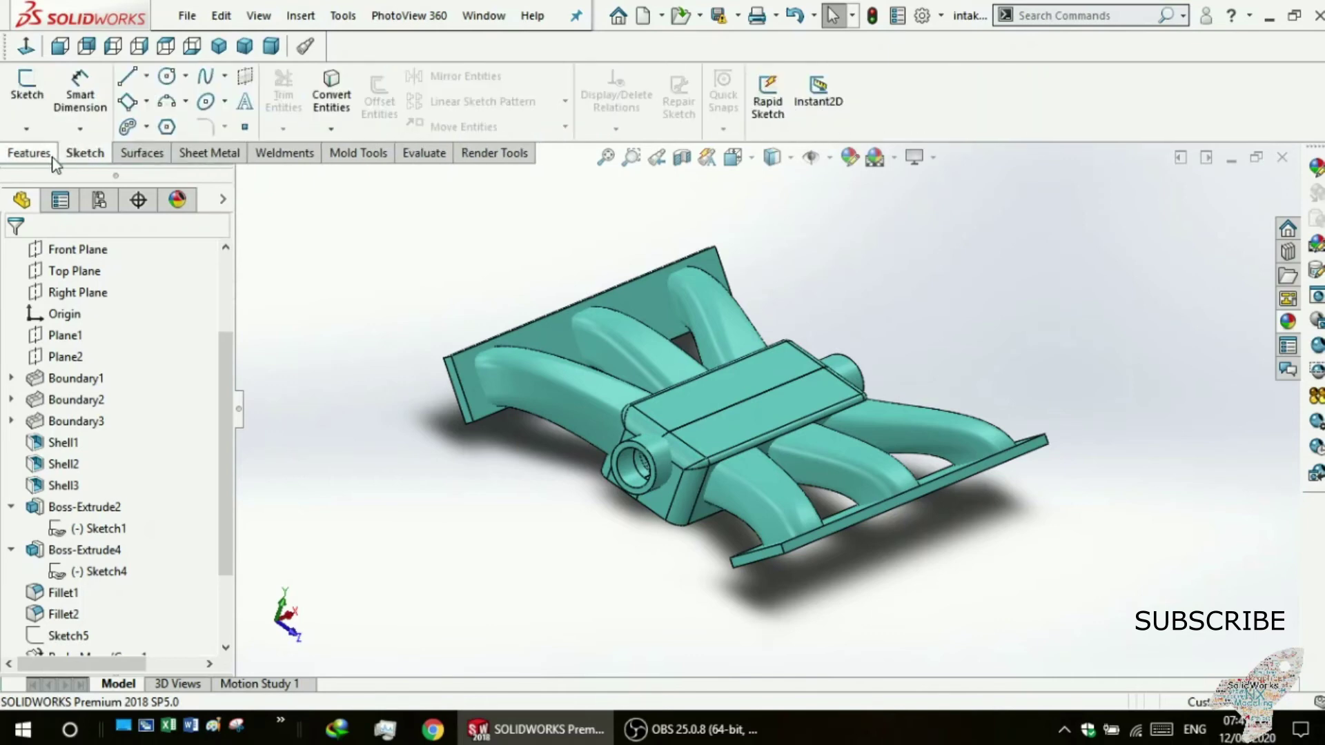
pyautogui.click(145, 154)
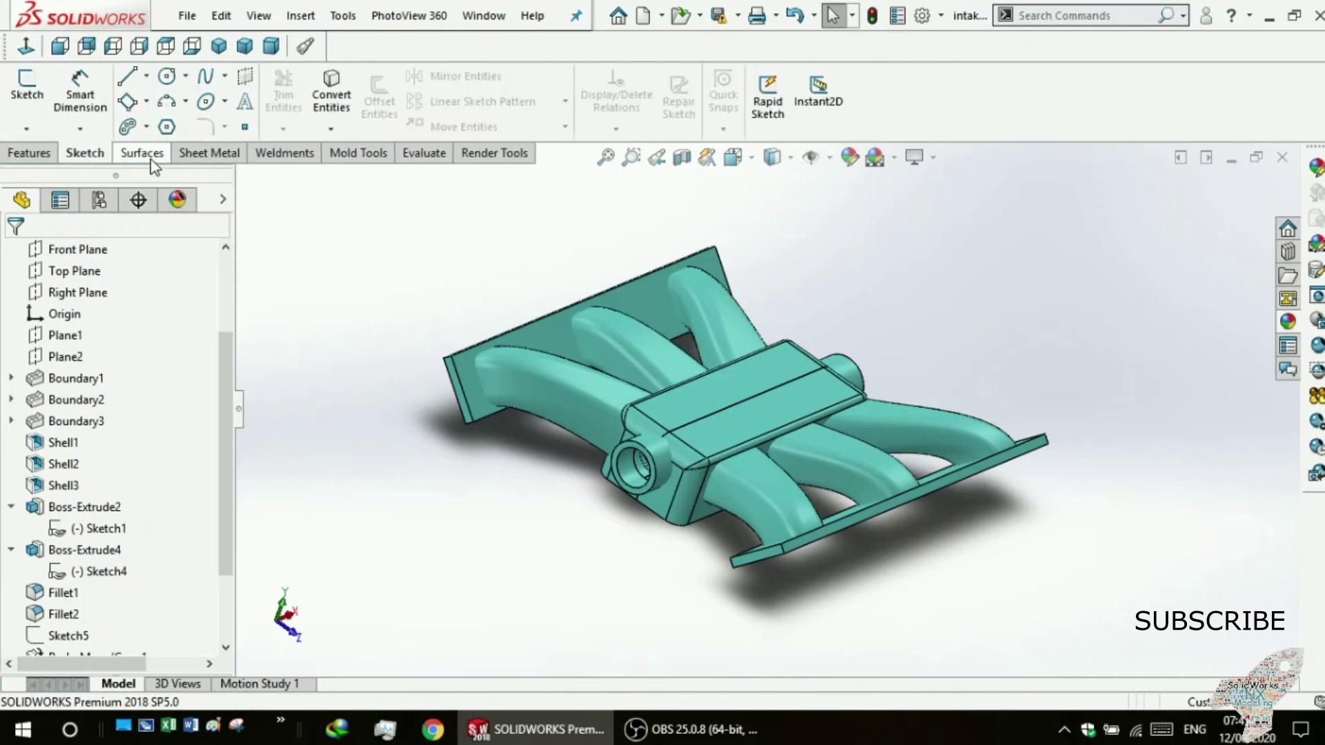
pyautogui.click(231, 153)
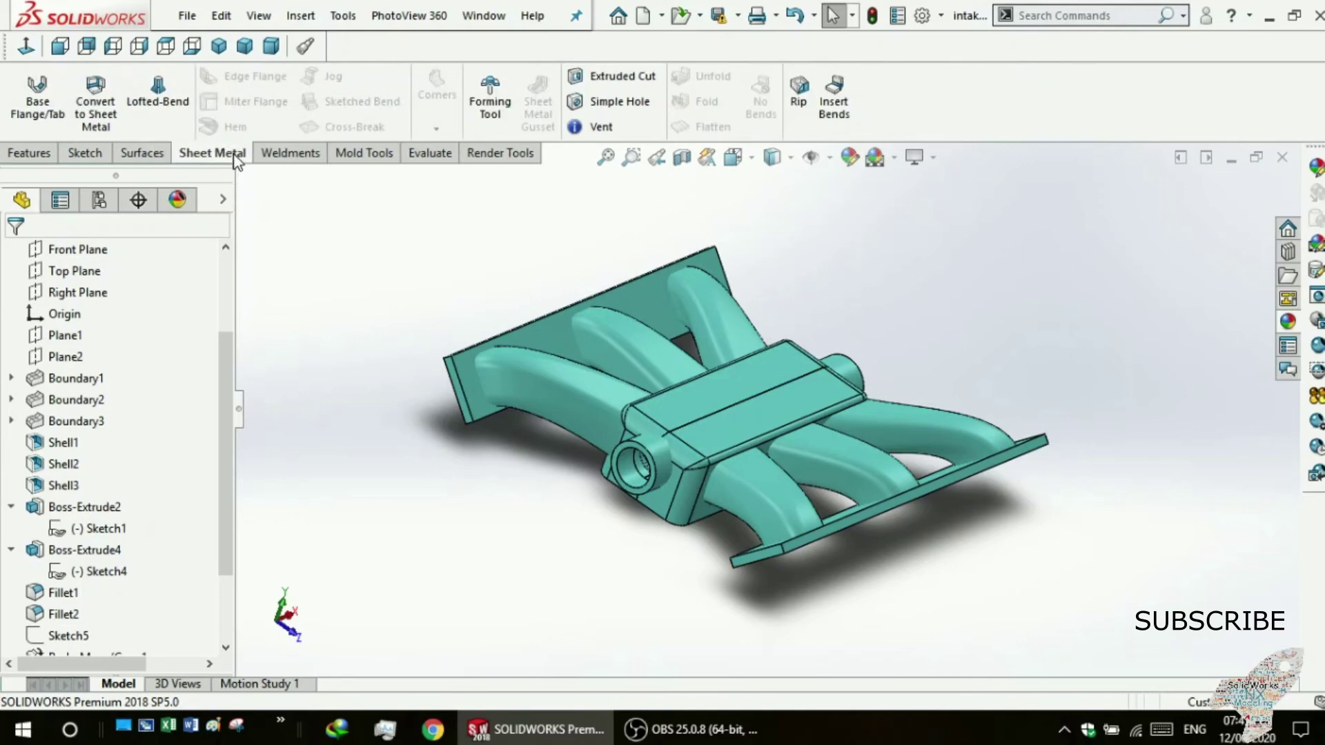
pyautogui.click(134, 154)
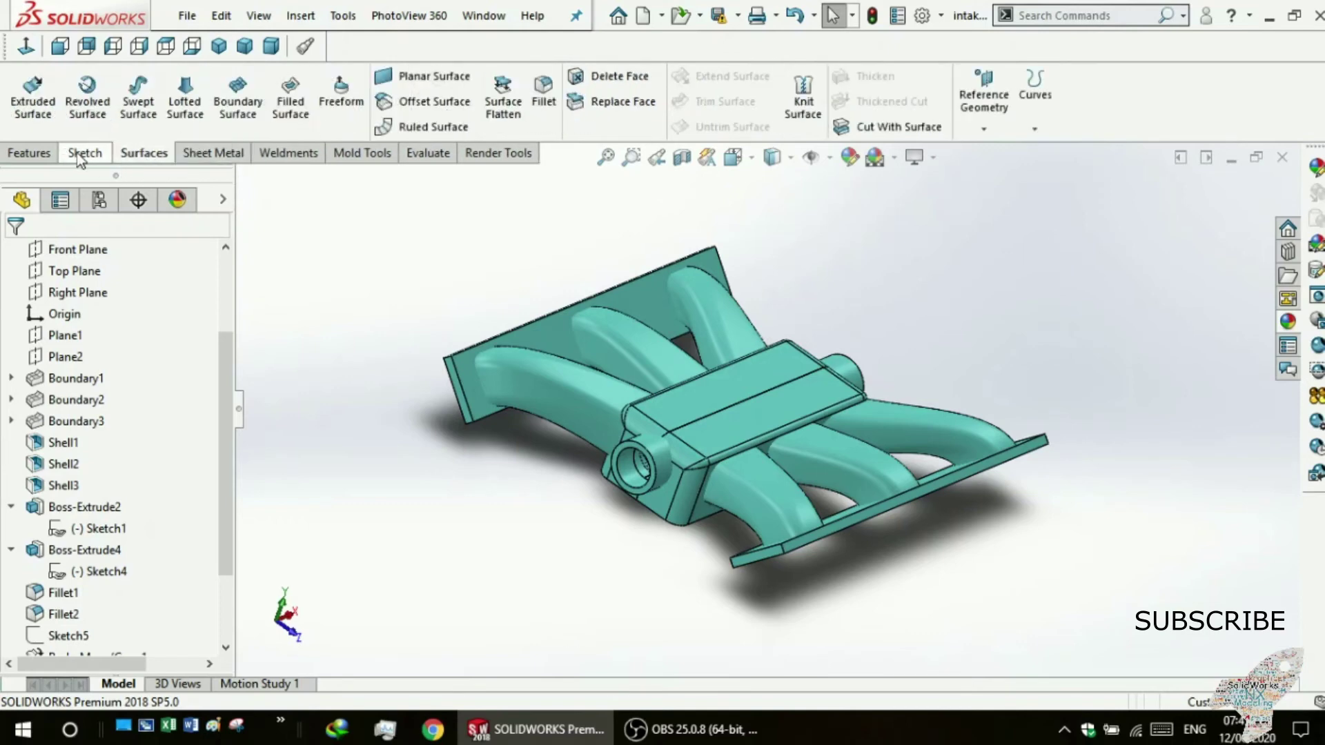
pyautogui.click(76, 154)
pyautogui.moveTo(408, 222)
pyautogui.mouseDown(button='middle')
pyautogui.moveTo(420, 289)
pyautogui.moveTo(414, 306)
pyautogui.moveTo(396, 275)
pyautogui.moveTo(366, 453)
pyautogui.moveTo(381, 424)
pyautogui.mouseUp(button='middle')
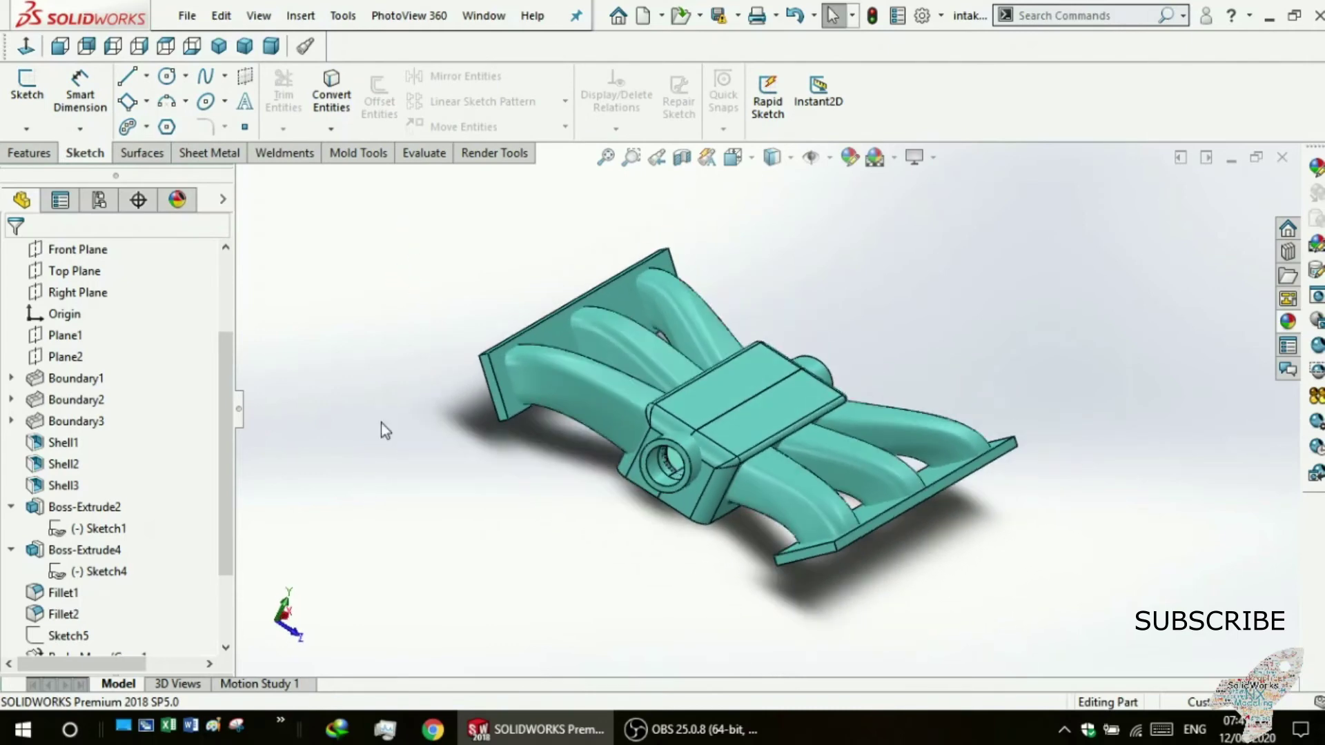
pyautogui.moveTo(501, 527)
pyautogui.mouseDown(button='middle')
pyautogui.moveTo(550, 595)
pyautogui.moveTo(552, 565)
pyautogui.mouseUp(button='middle')
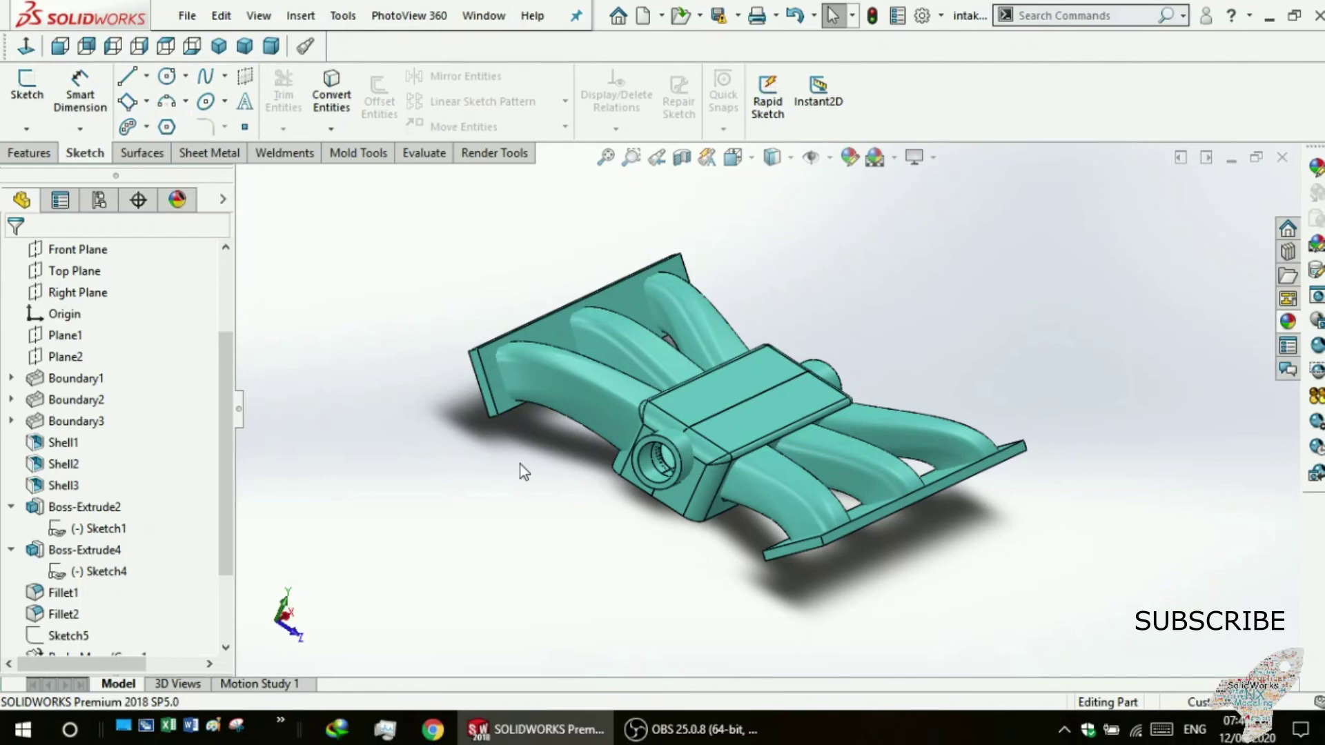
pyautogui.moveTo(568, 523)
pyautogui.mouseDown(button='middle')
pyautogui.moveTo(495, 517)
pyautogui.moveTo(571, 536)
pyautogui.moveTo(631, 509)
pyautogui.mouseUp(button='middle')
pyautogui.scroll(3, 1104, 441)
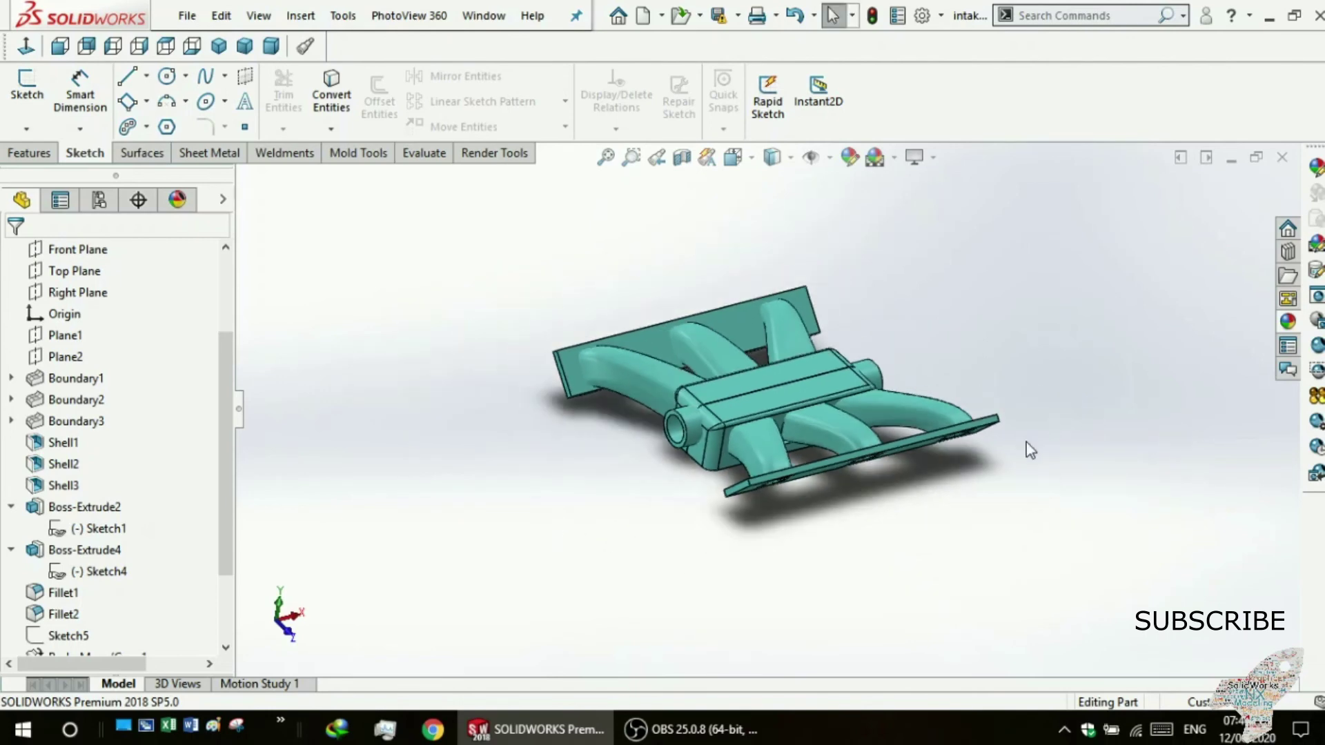
pyautogui.moveTo(942, 420)
pyautogui.mouseDown(button='middle')
pyautogui.moveTo(940, 454)
pyautogui.moveTo(957, 470)
pyautogui.moveTo(873, 458)
pyautogui.moveTo(970, 468)
pyautogui.moveTo(924, 480)
pyautogui.mouseUp(button='middle')
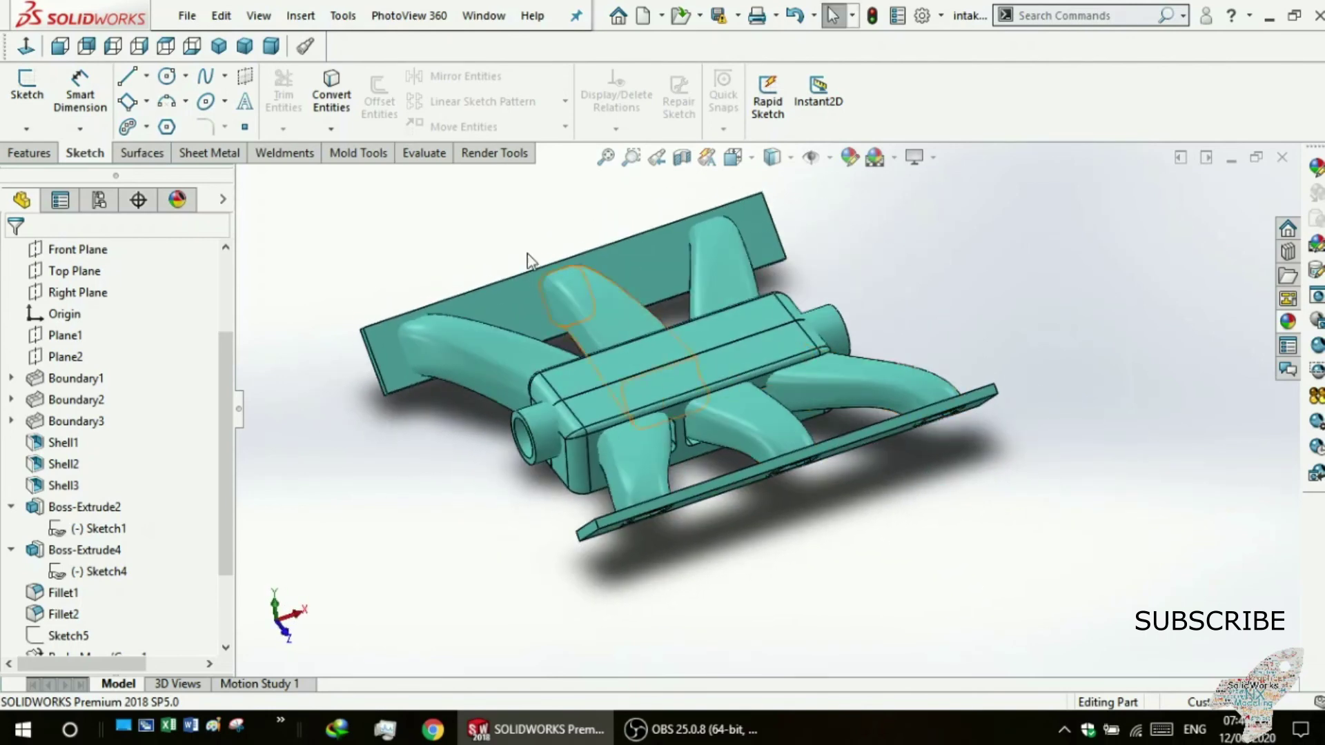
# Switch to Render Tools, face the manifold's inlet end forward, and start the live preview.
pyautogui.click(333, 159)
pyautogui.click(481, 158)
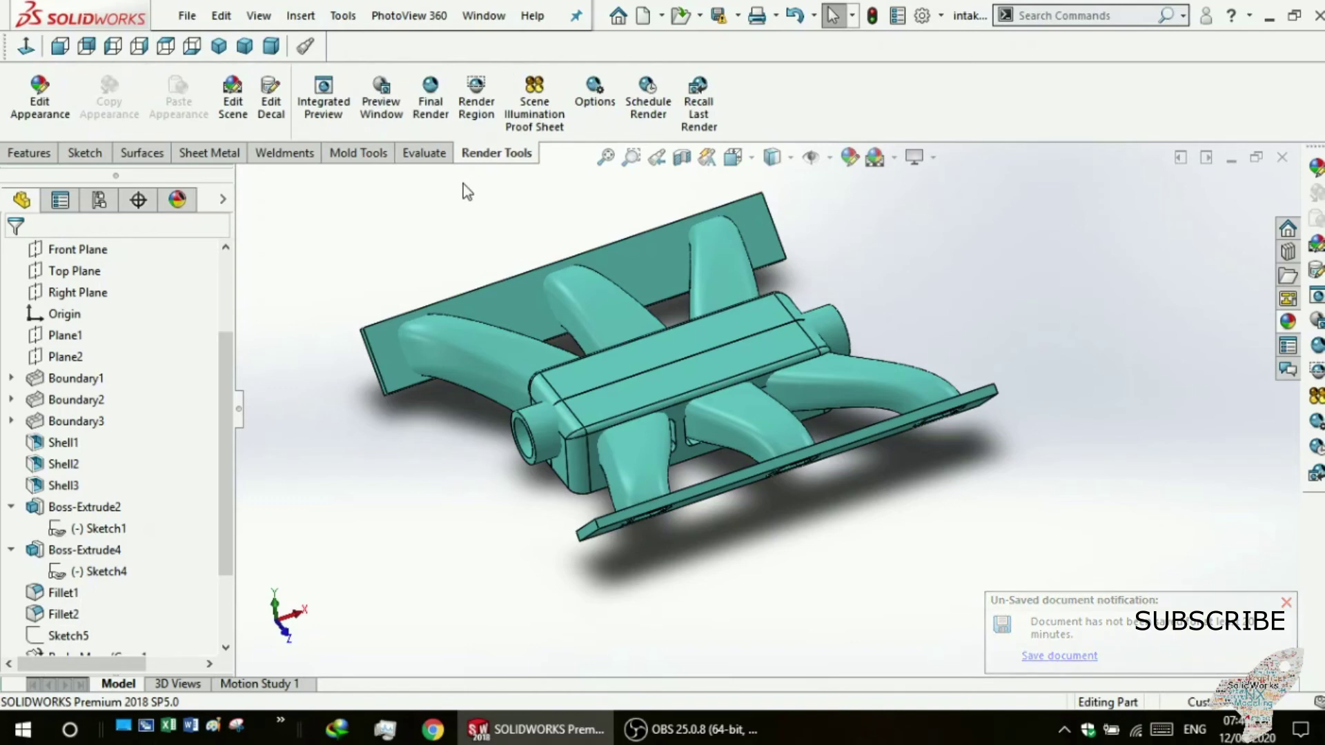
pyautogui.moveTo(459, 200)
pyautogui.mouseDown(button='middle')
pyautogui.moveTo(470, 203)
pyautogui.moveTo(453, 249)
pyautogui.moveTo(479, 214)
pyautogui.moveTo(505, 231)
pyautogui.moveTo(477, 237)
pyautogui.mouseUp(button='middle')
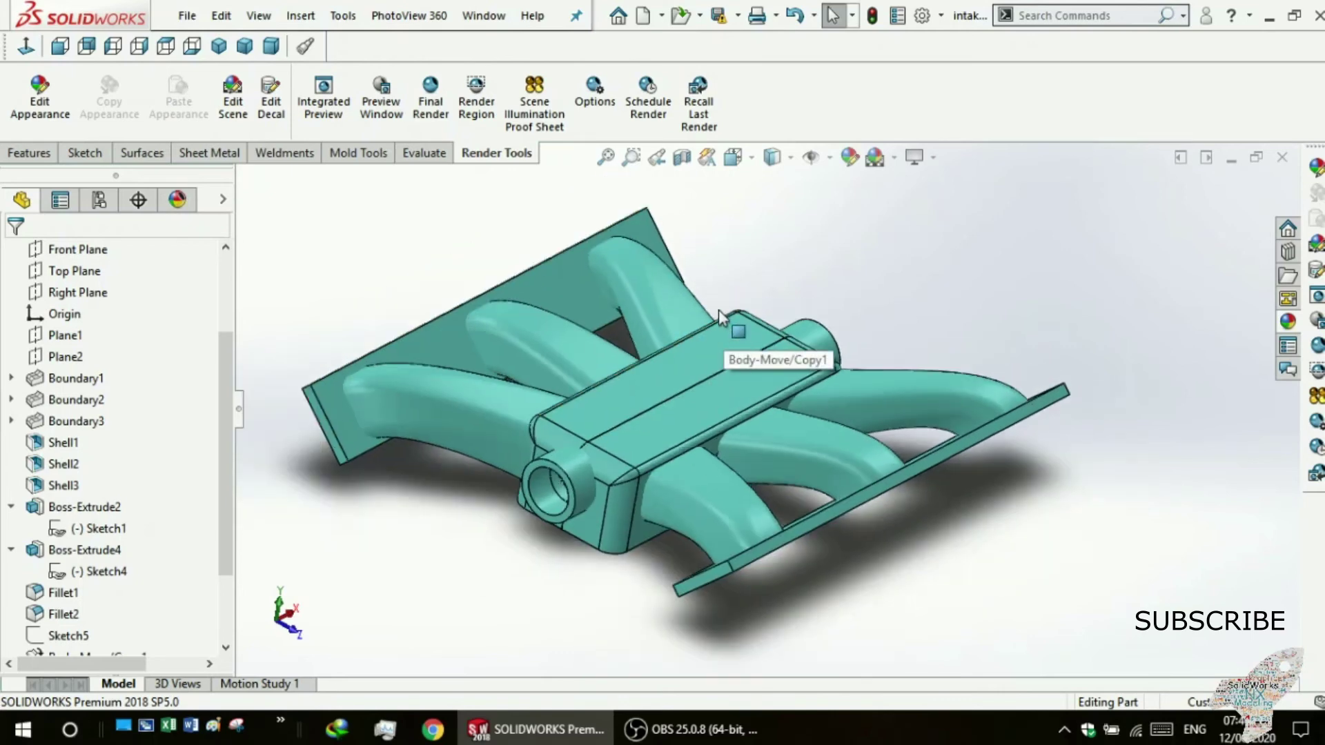
pyautogui.press('f')
pyautogui.moveTo(470, 371)
pyautogui.mouseDown(button='middle')
pyautogui.moveTo(447, 346)
pyautogui.moveTo(521, 482)
pyautogui.mouseUp(button='middle')
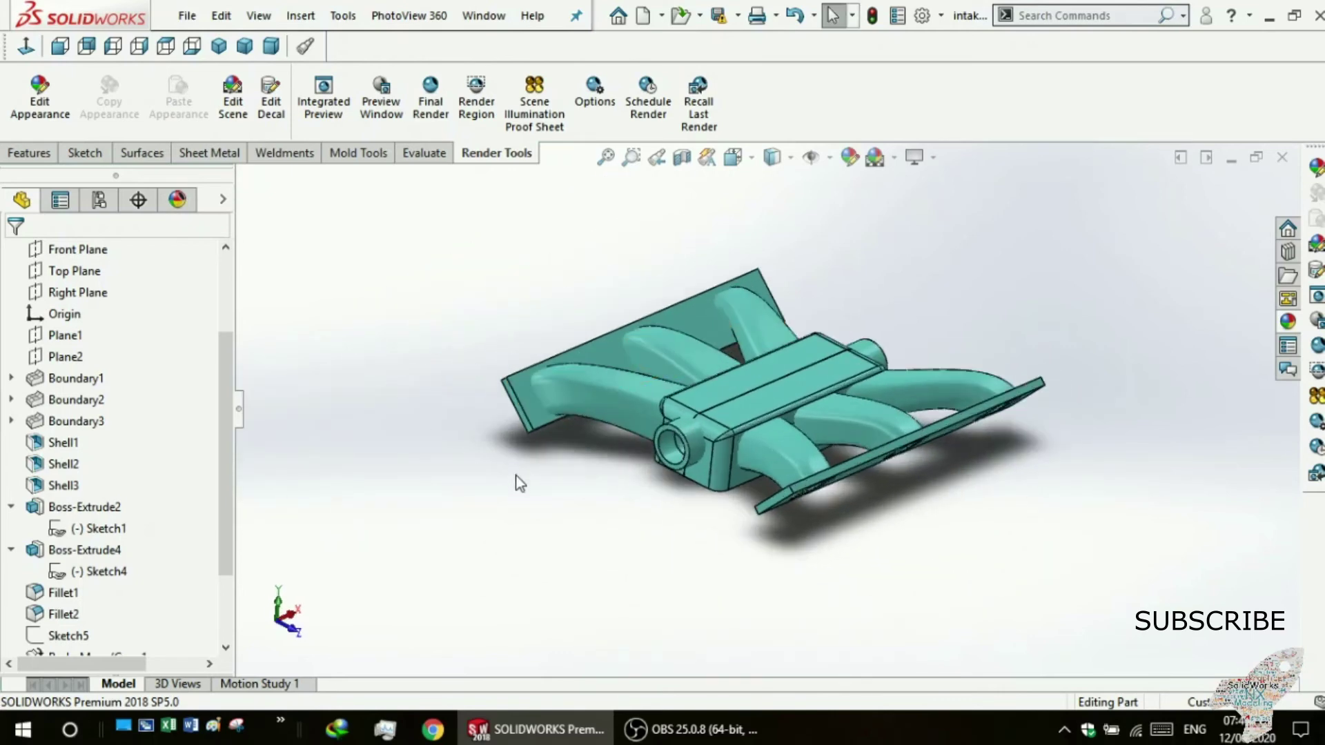
pyautogui.moveTo(654, 593)
pyautogui.mouseDown(button='middle')
pyautogui.moveTo(748, 612)
pyautogui.moveTo(701, 607)
pyautogui.moveTo(676, 570)
pyautogui.moveTo(636, 557)
pyautogui.moveTo(677, 509)
pyautogui.moveTo(699, 557)
pyautogui.moveTo(766, 448)
pyautogui.moveTo(780, 456)
pyautogui.moveTo(663, 535)
pyautogui.moveTo(703, 461)
pyautogui.mouseUp(button='middle')
pyautogui.moveTo(692, 509)
pyautogui.mouseDown(button='middle')
pyautogui.moveTo(704, 524)
pyautogui.moveTo(591, 523)
pyautogui.mouseUp(button='middle')
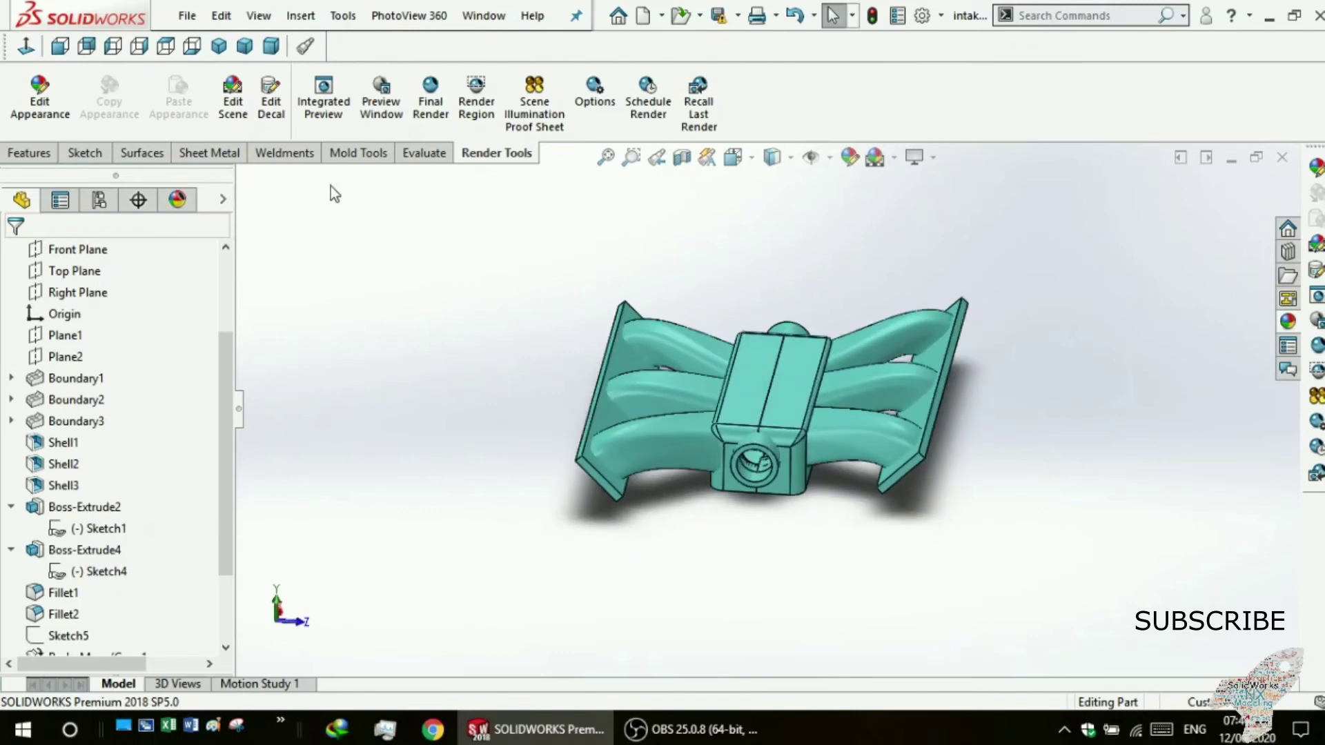
pyautogui.click(321, 117)
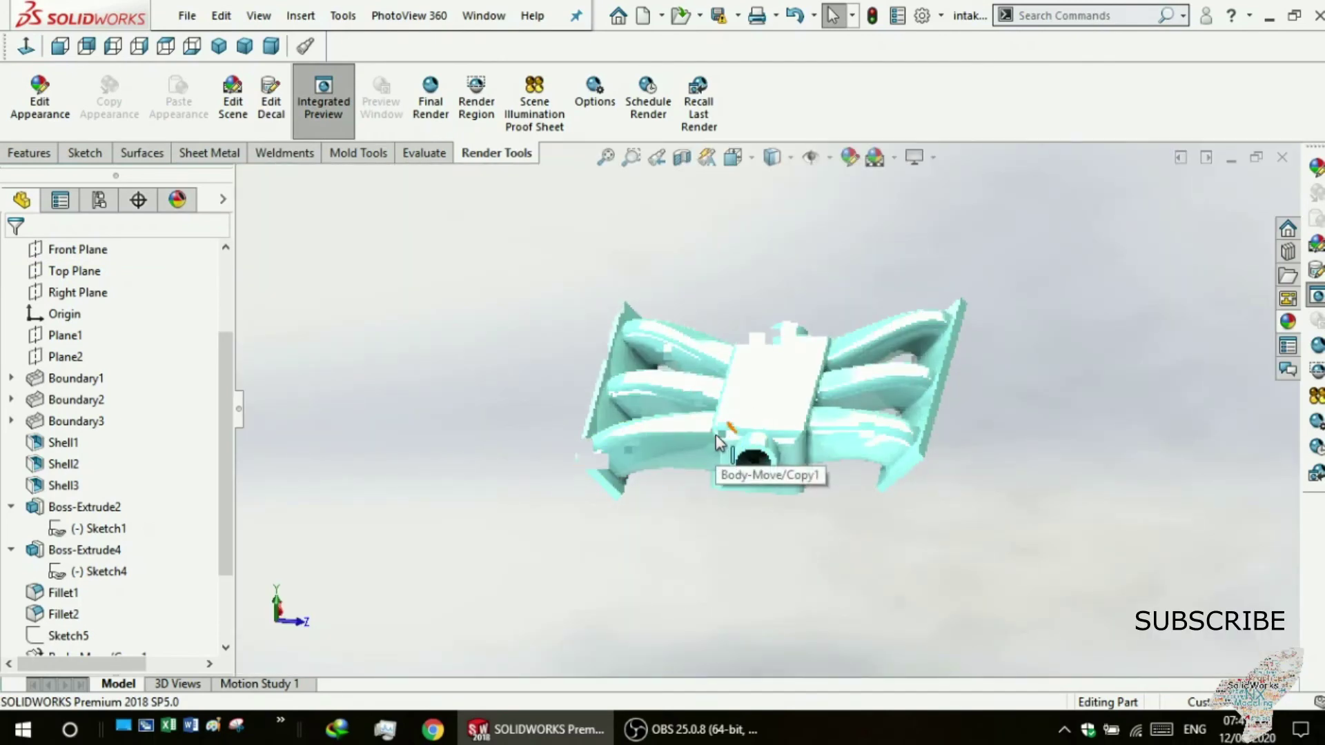
# Orbit and zoom around the light-teal PhotoView 360 preview to inspect a flange and runners.
pyautogui.moveTo(692, 504); pyautogui.dragTo(763, 502, button='middle')
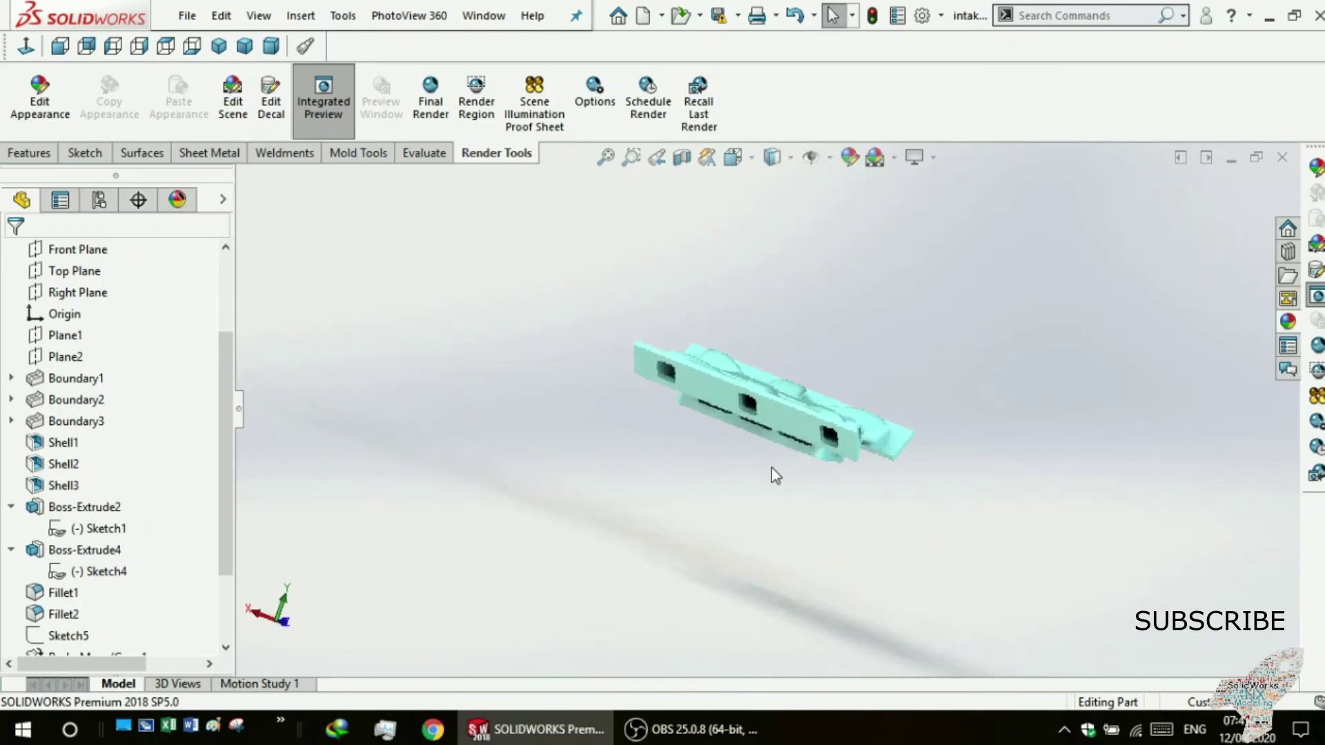
pyautogui.moveTo(768, 469)
pyautogui.mouseDown(button='middle')
pyautogui.moveTo(753, 503)
pyautogui.moveTo(769, 461)
pyautogui.mouseUp(button='middle')
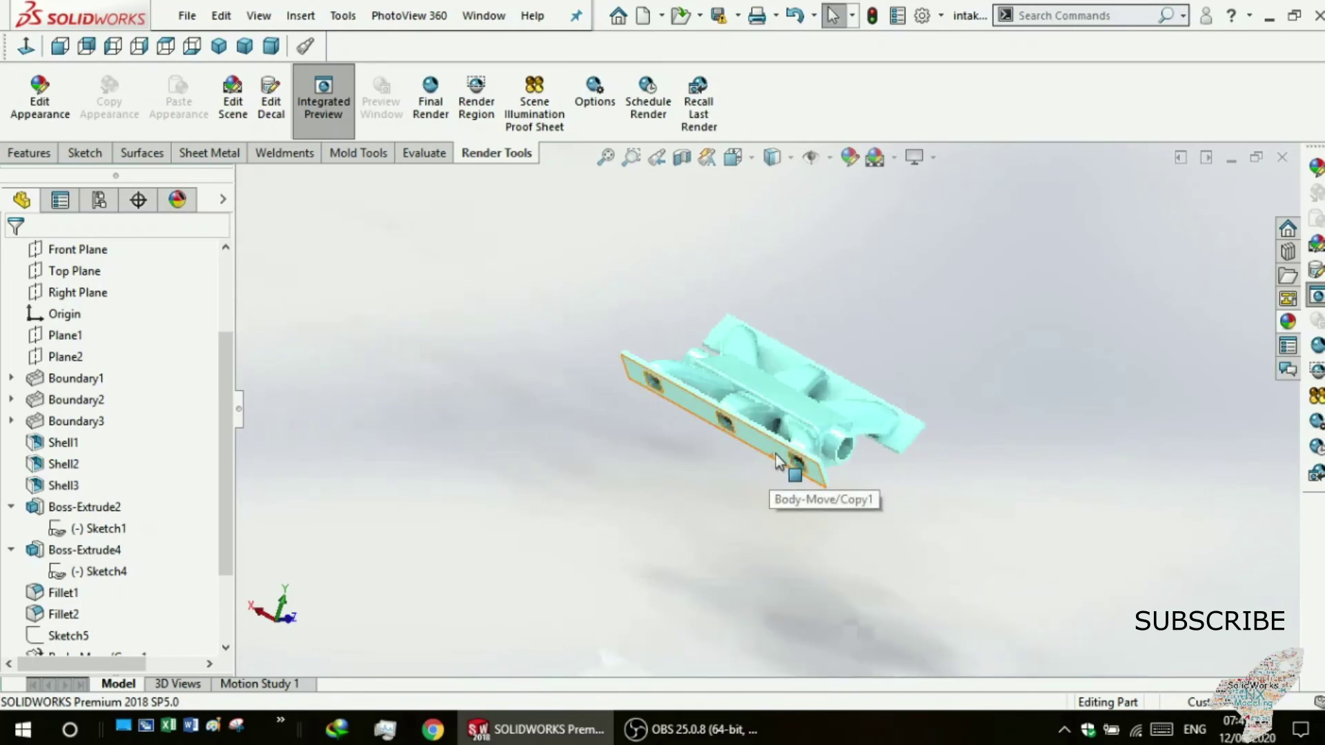
pyautogui.scroll(1, 800, 439)
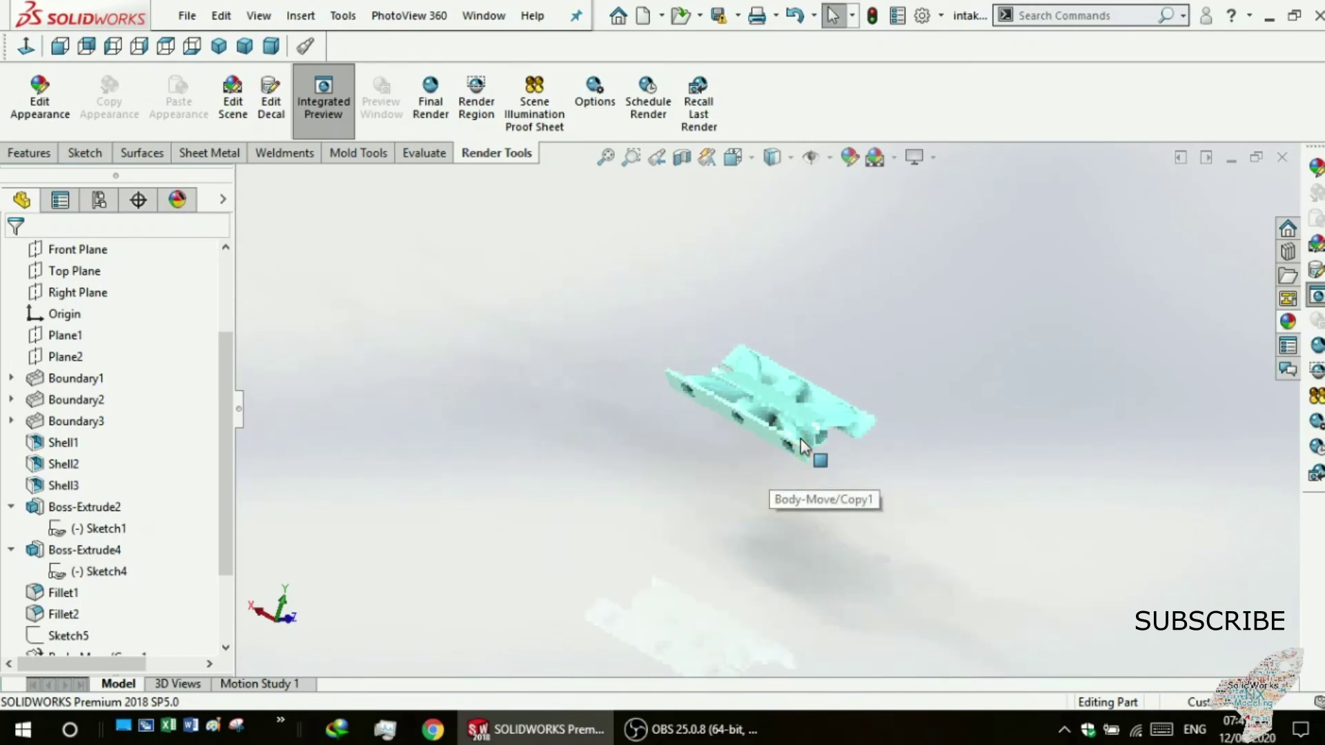
pyautogui.scroll(-1, 801, 437)
pyautogui.scroll(-2, 802, 436)
pyautogui.scroll(-2, 804, 436)
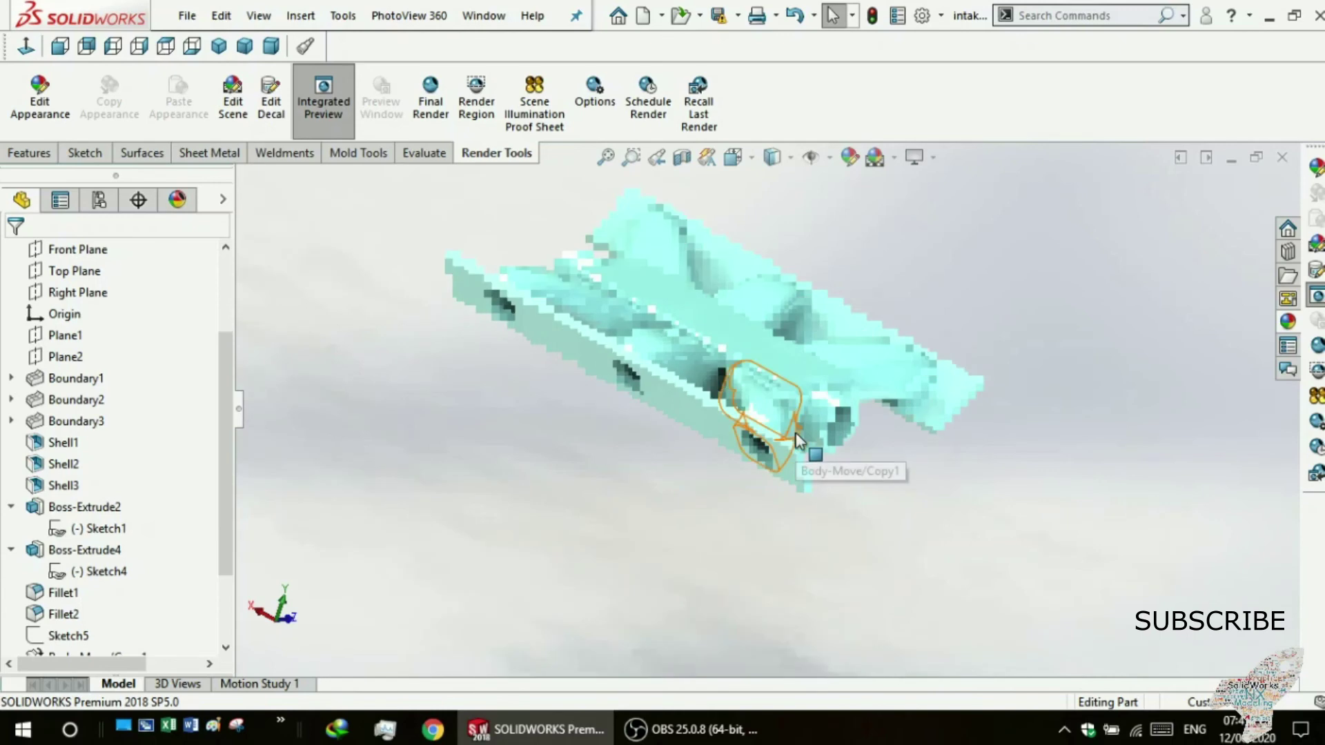
pyautogui.scroll(-3, 797, 440)
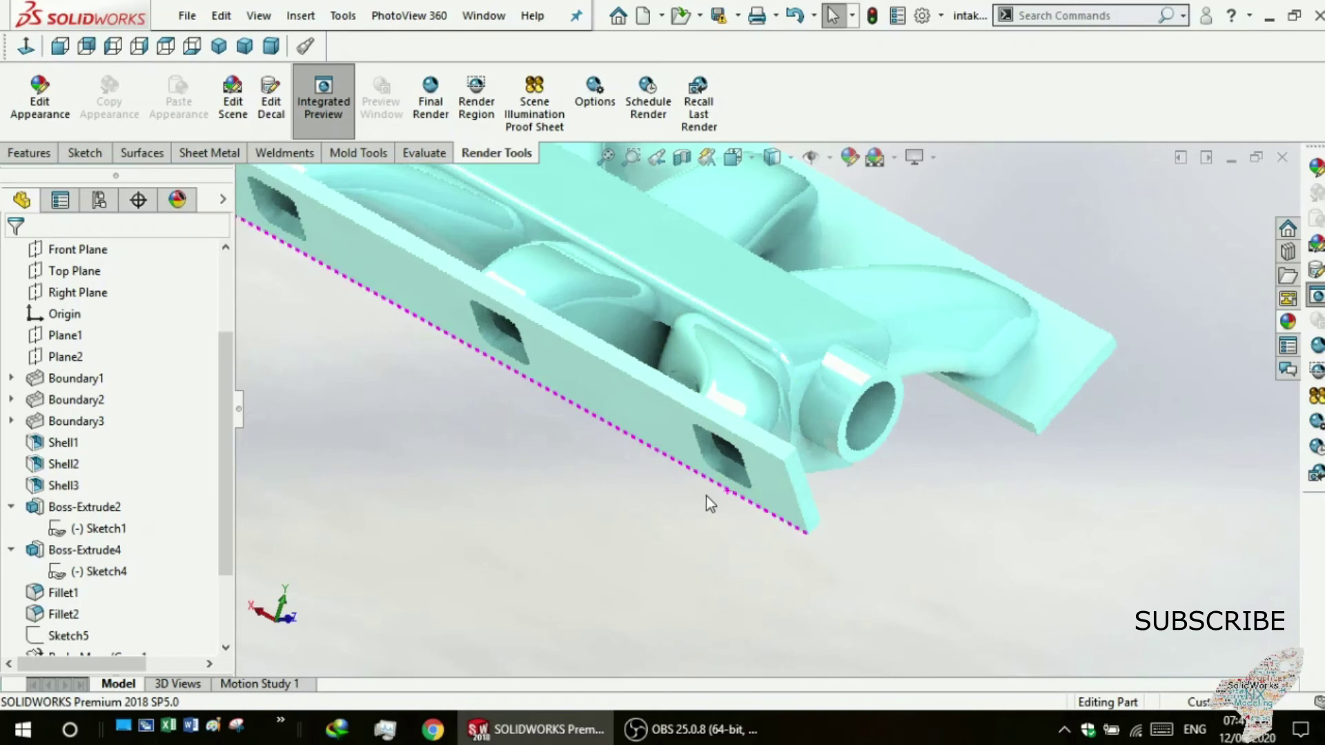
pyautogui.scroll(-3, 710, 484)
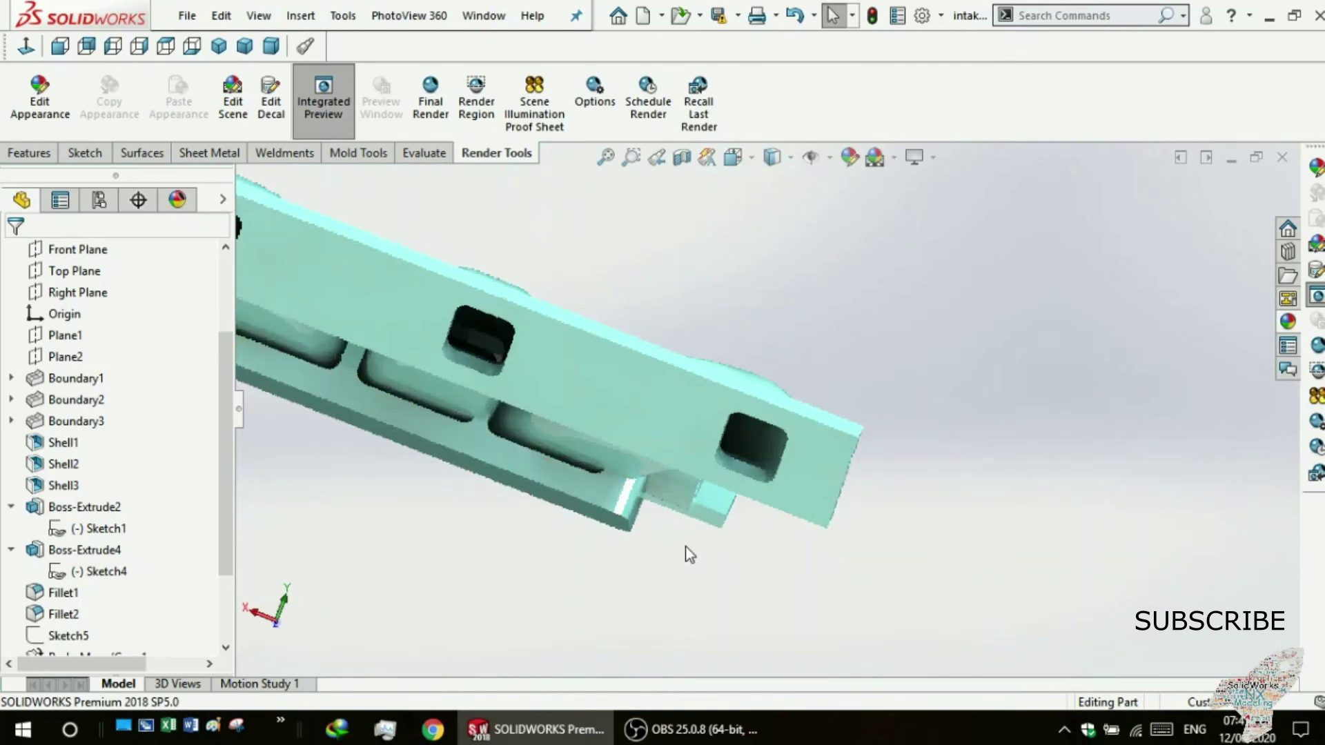
pyautogui.moveTo(690, 541)
pyautogui.mouseDown(button='middle')
pyautogui.moveTo(621, 569)
pyautogui.moveTo(635, 553)
pyautogui.mouseUp(button='middle')
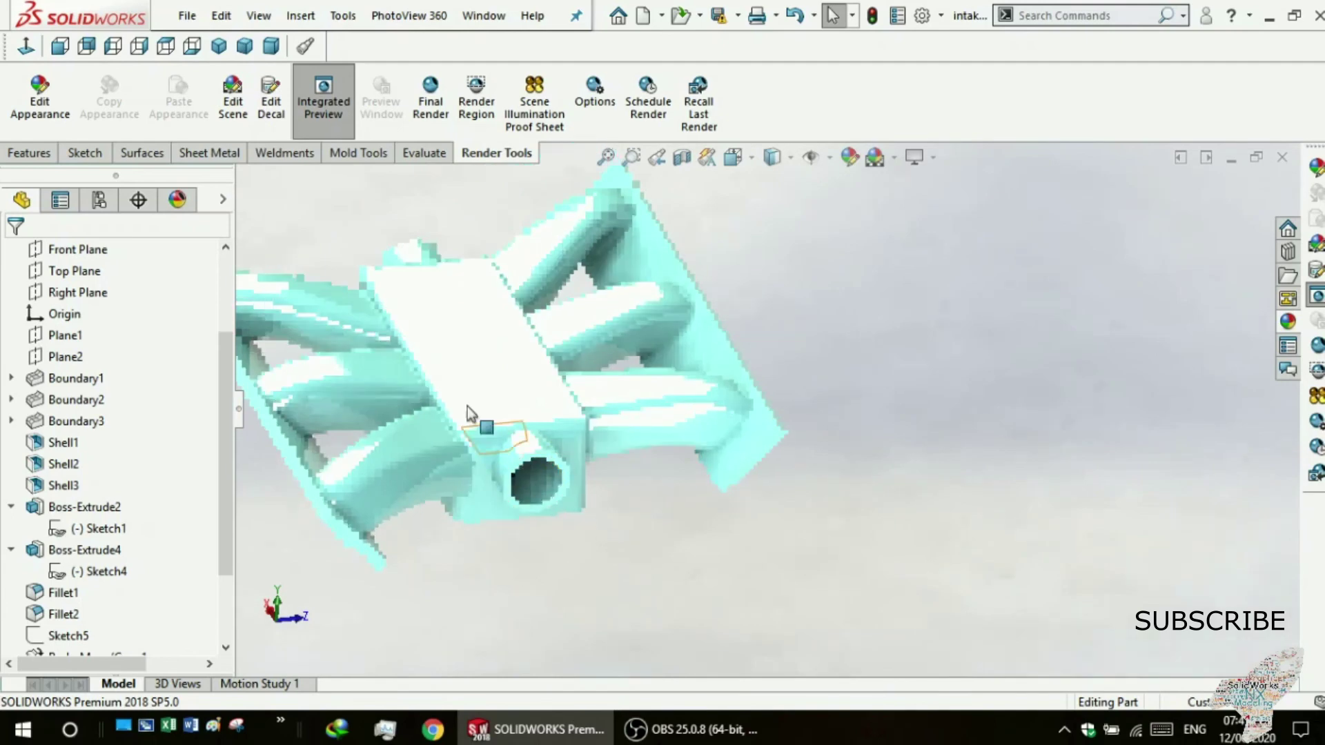
# Launch the PhotoView 360 final render of the manifold from Render Tools.
pyautogui.click(417, 126)
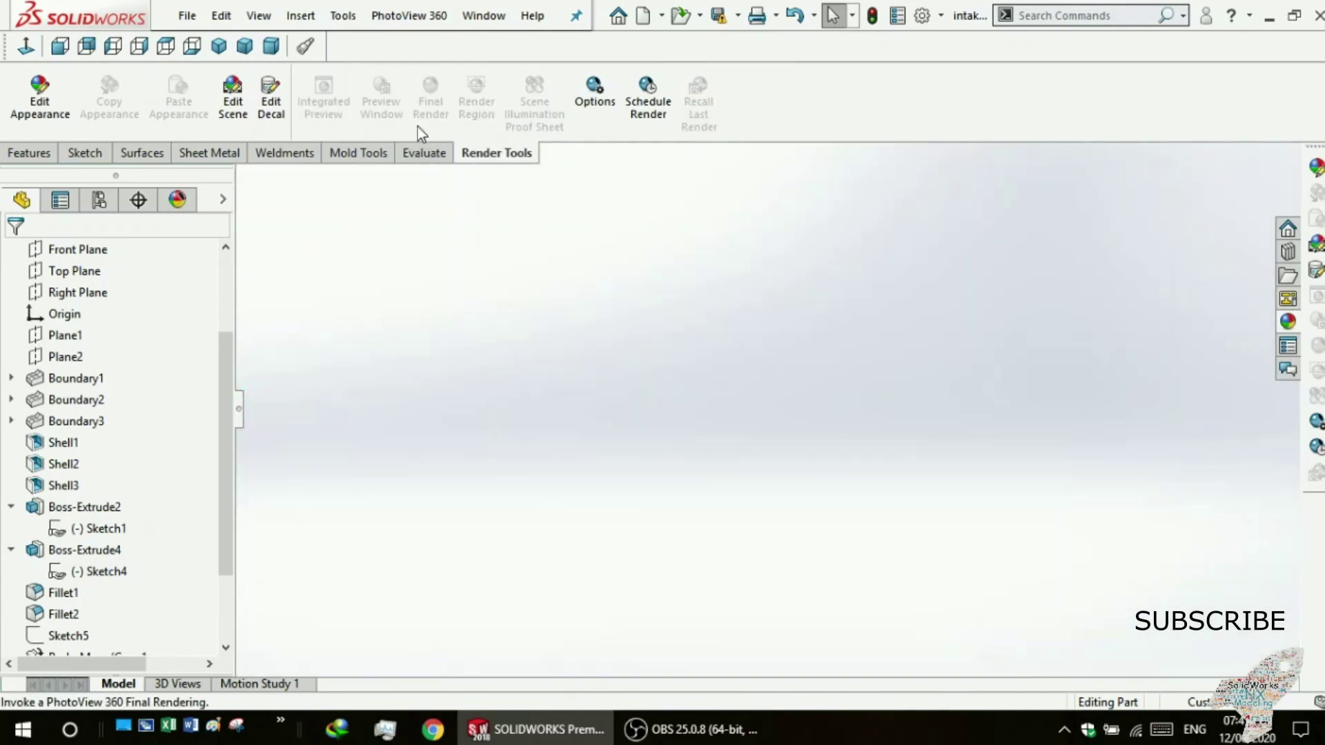